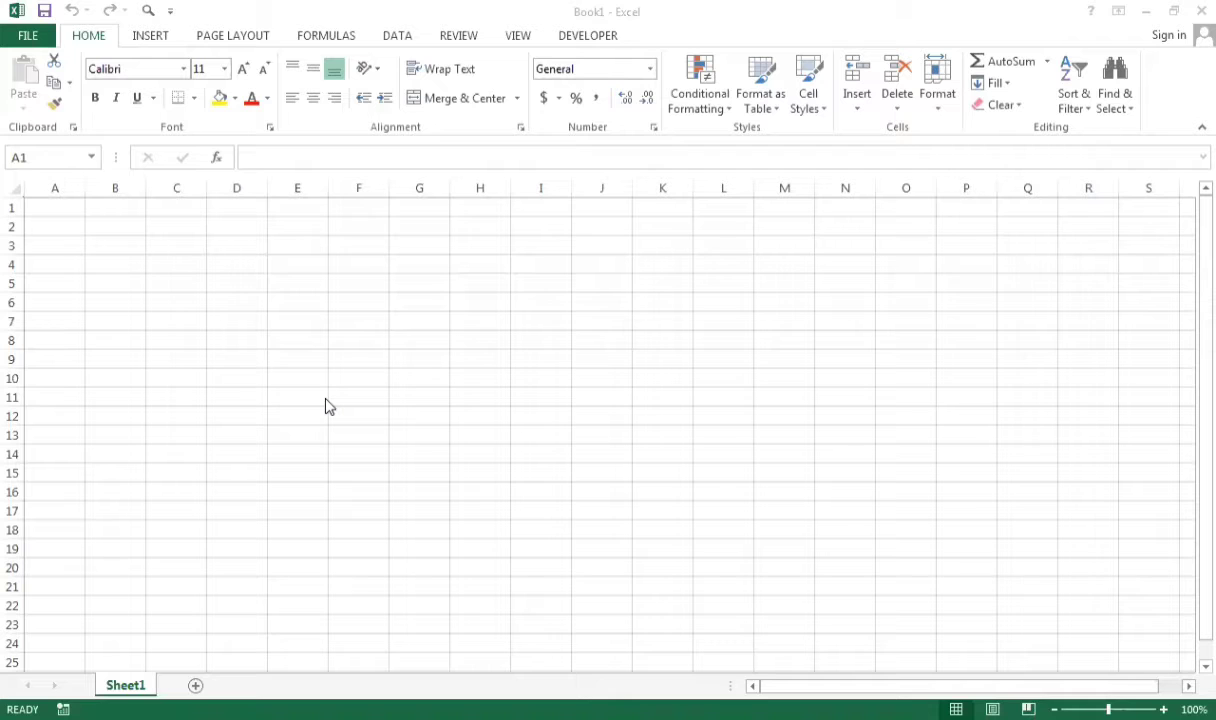
Enter the column headings "Sr. No." in cell A10 and "Name of Item" in cell B10
{"action": "left_click", "coordinate": [61, 377]}
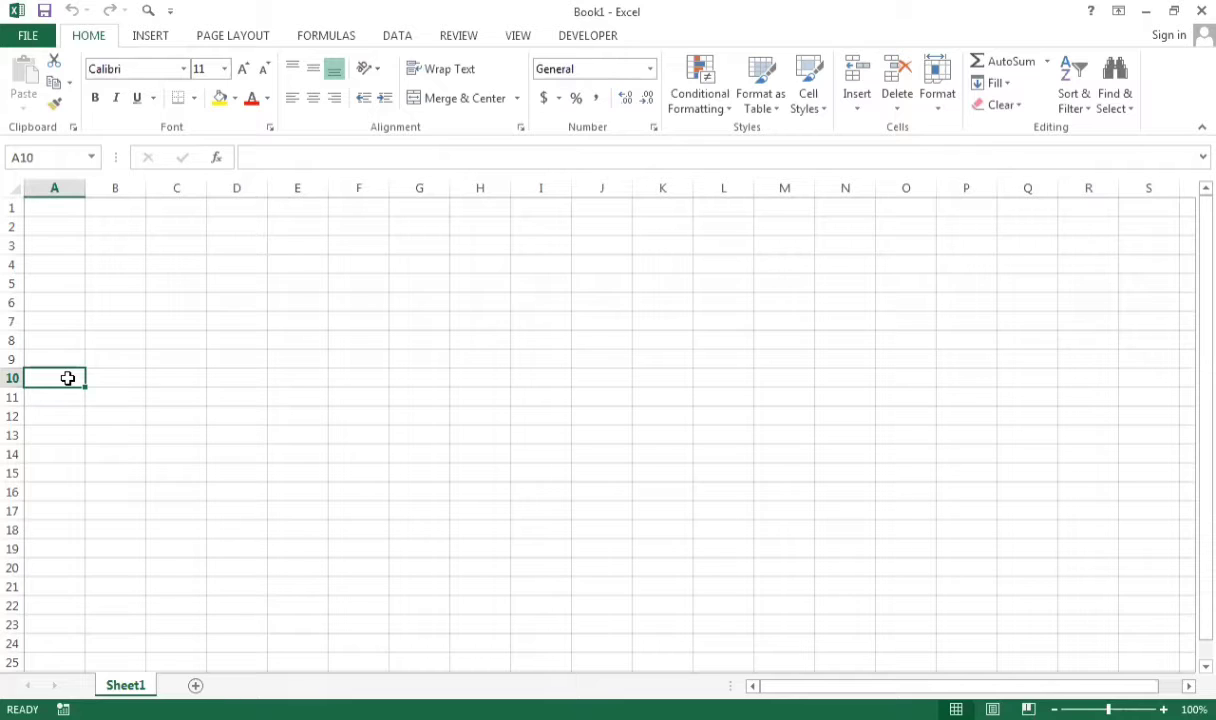
{"action": "type", "text": "Sr."}
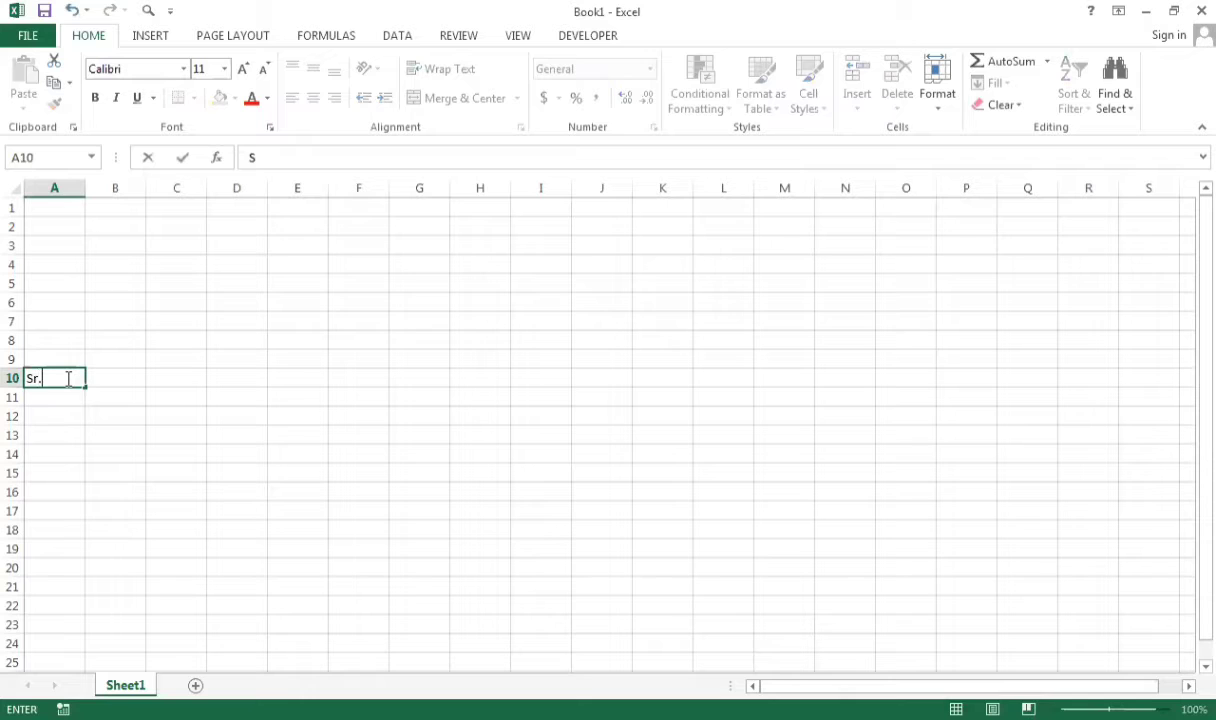
{"action": "type", "text": " No."}
{"action": "left_click", "coordinate": [110, 377]}
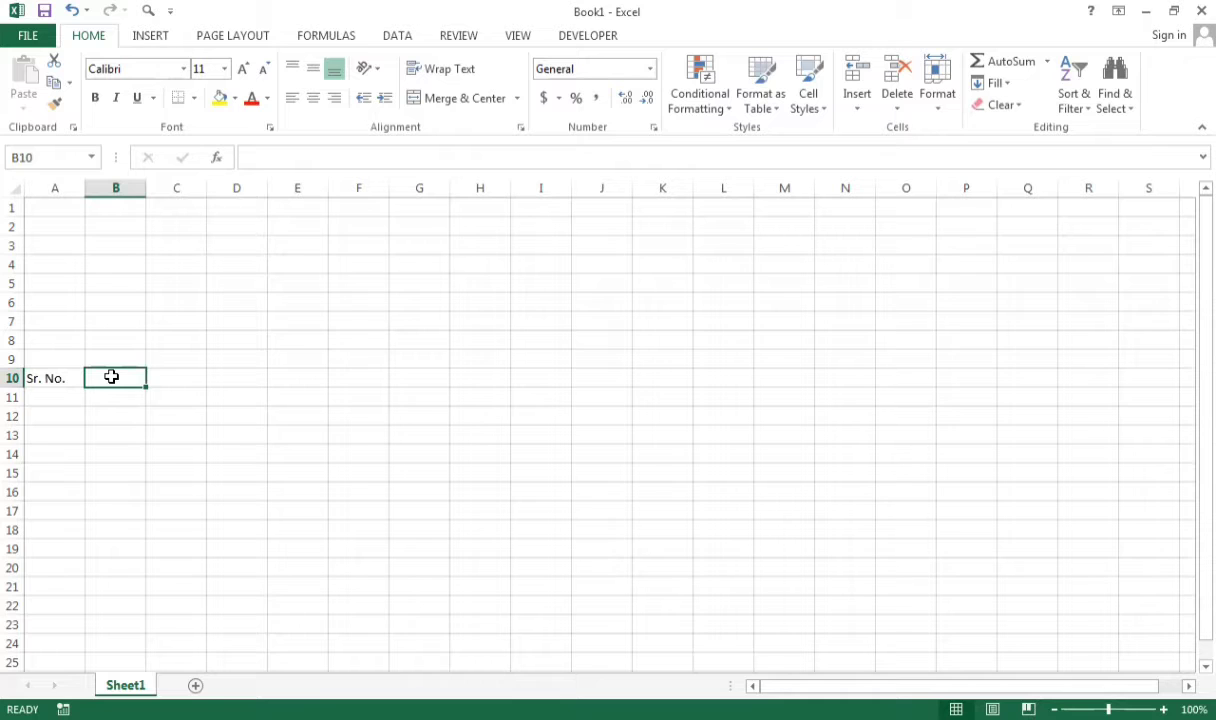
{"action": "type", "text": "Na"}
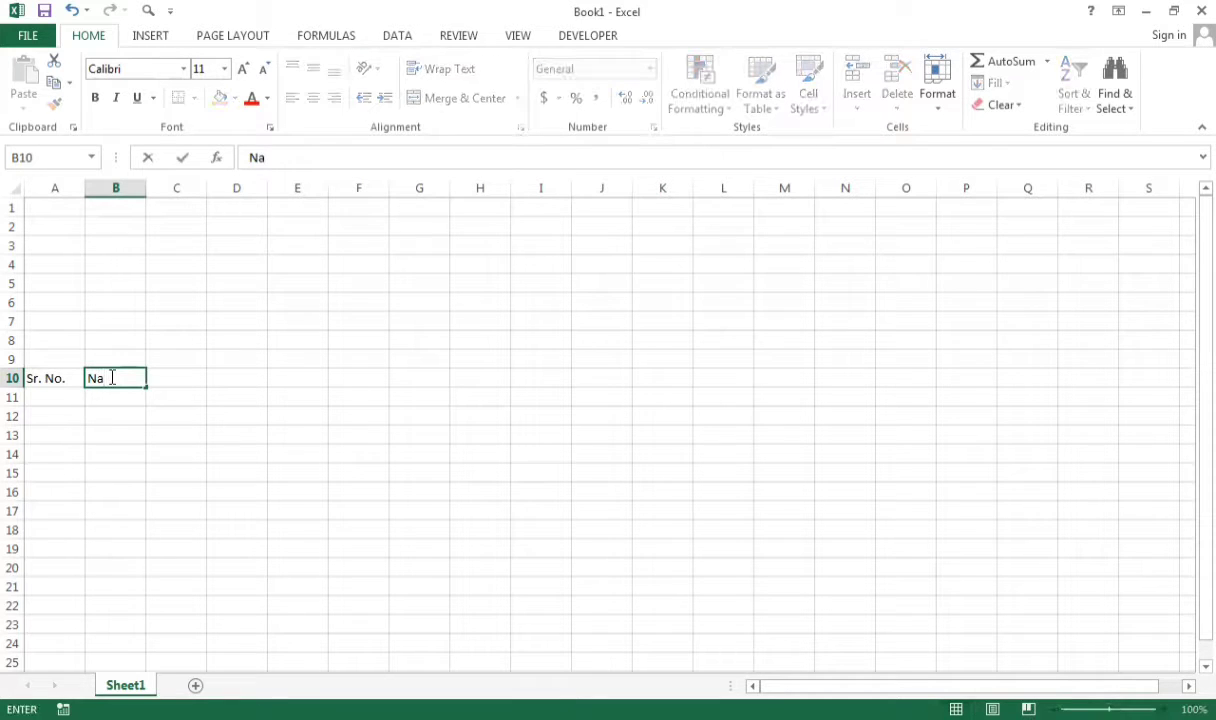
{"action": "type", "text": "me of Item"}
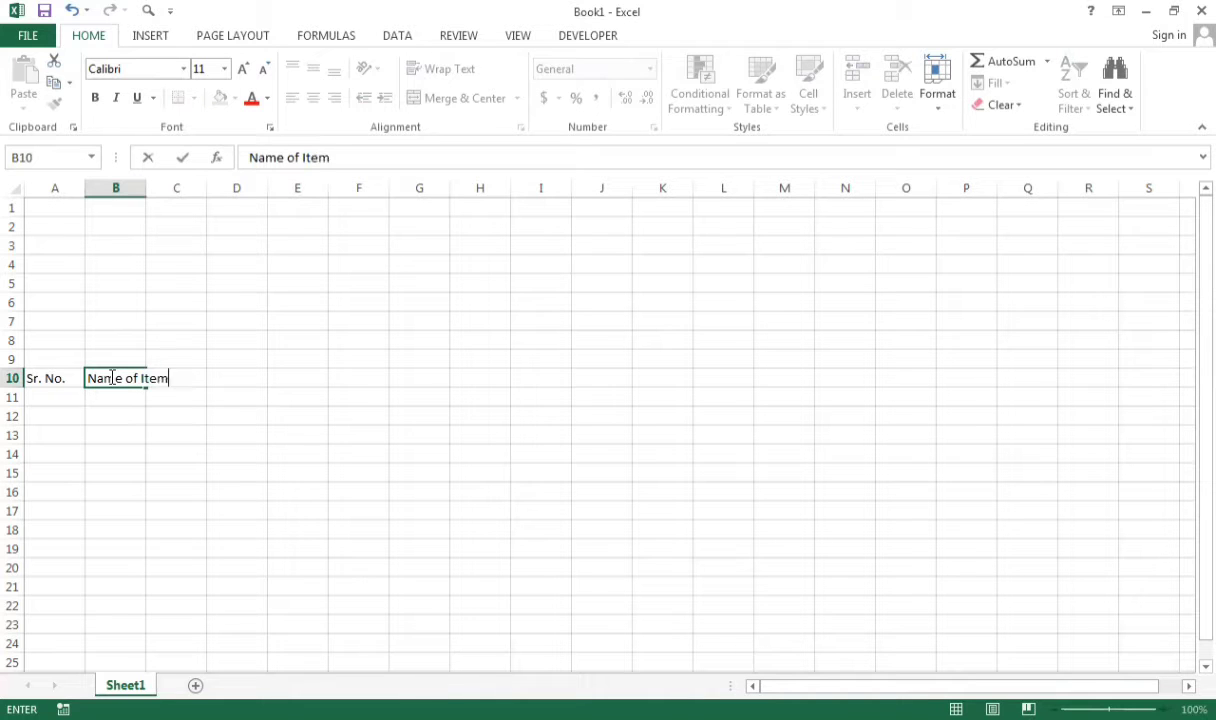
{"action": "left_click", "coordinate": [134, 432]}
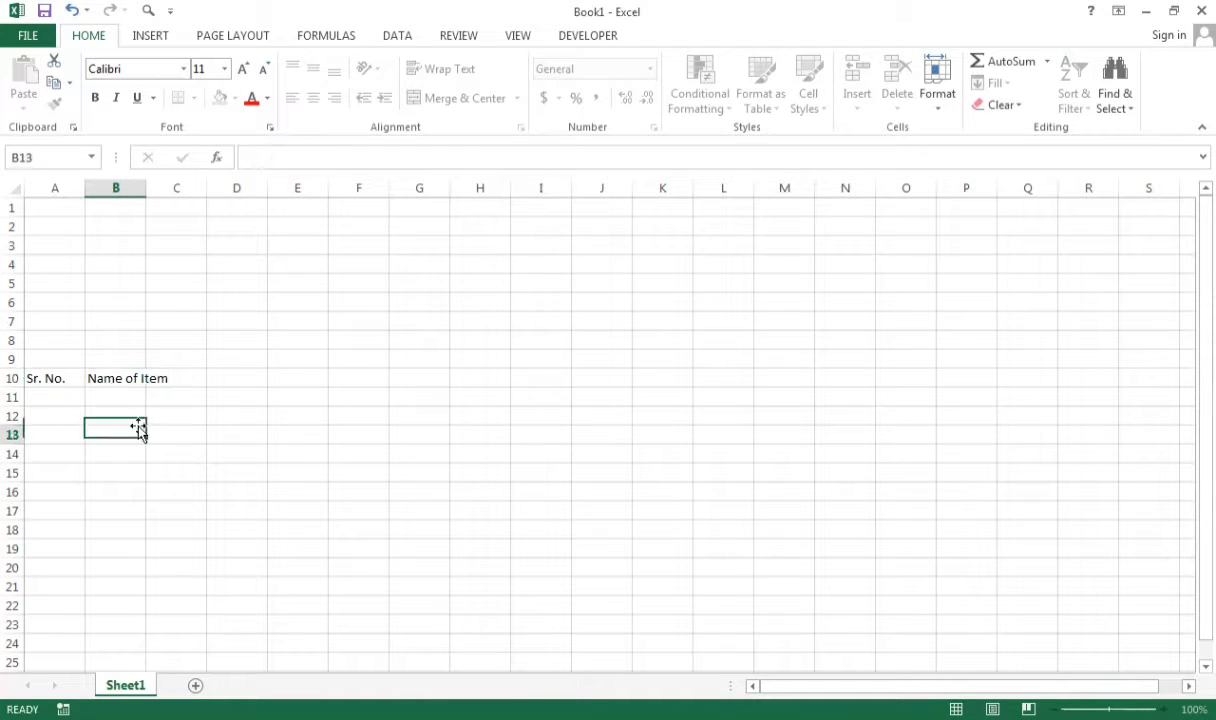
Enter the column headings "Model no." in cell C10 and "Company name" in cell D10
{"action": "left_click", "coordinate": [184, 378]}
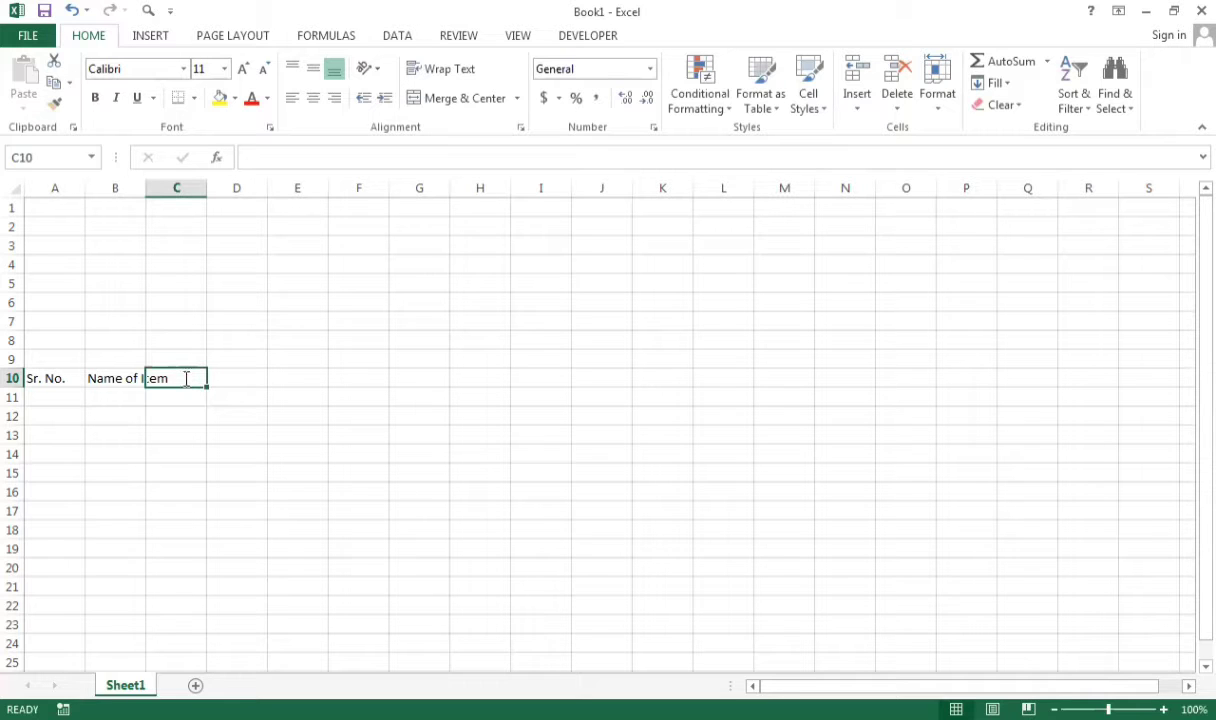
{"action": "type", "text": "Model no."}
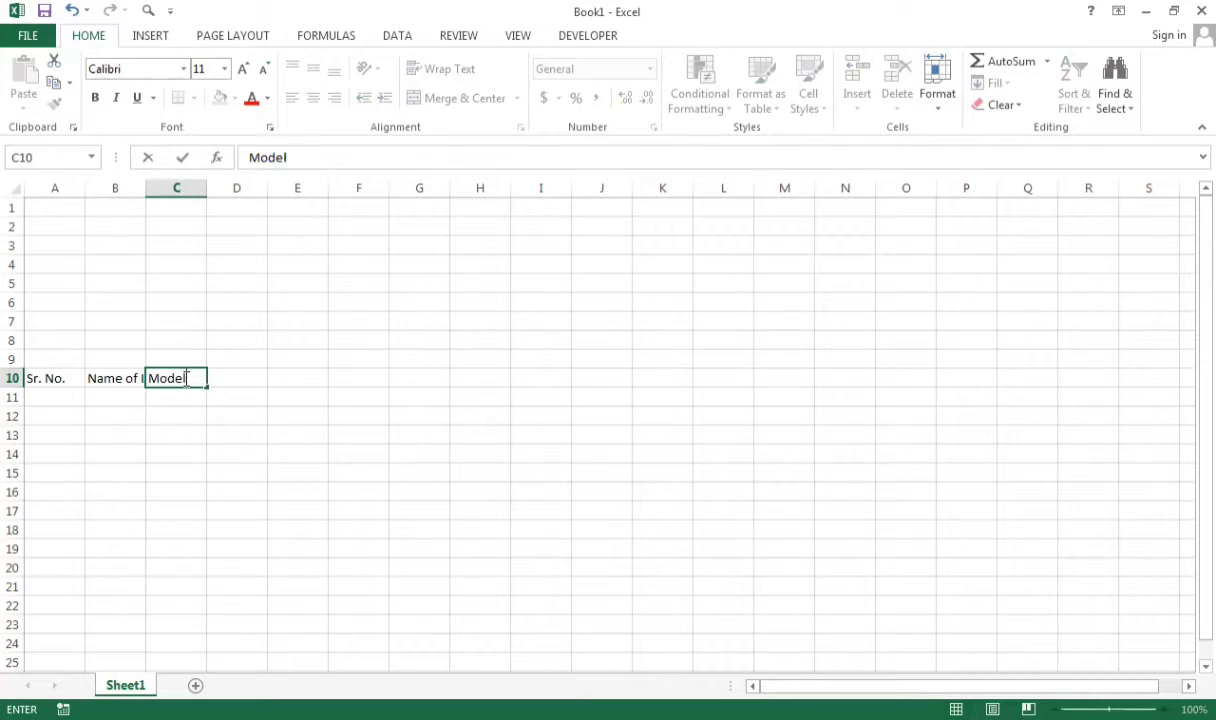
{"action": "left_click", "coordinate": [237, 380]}
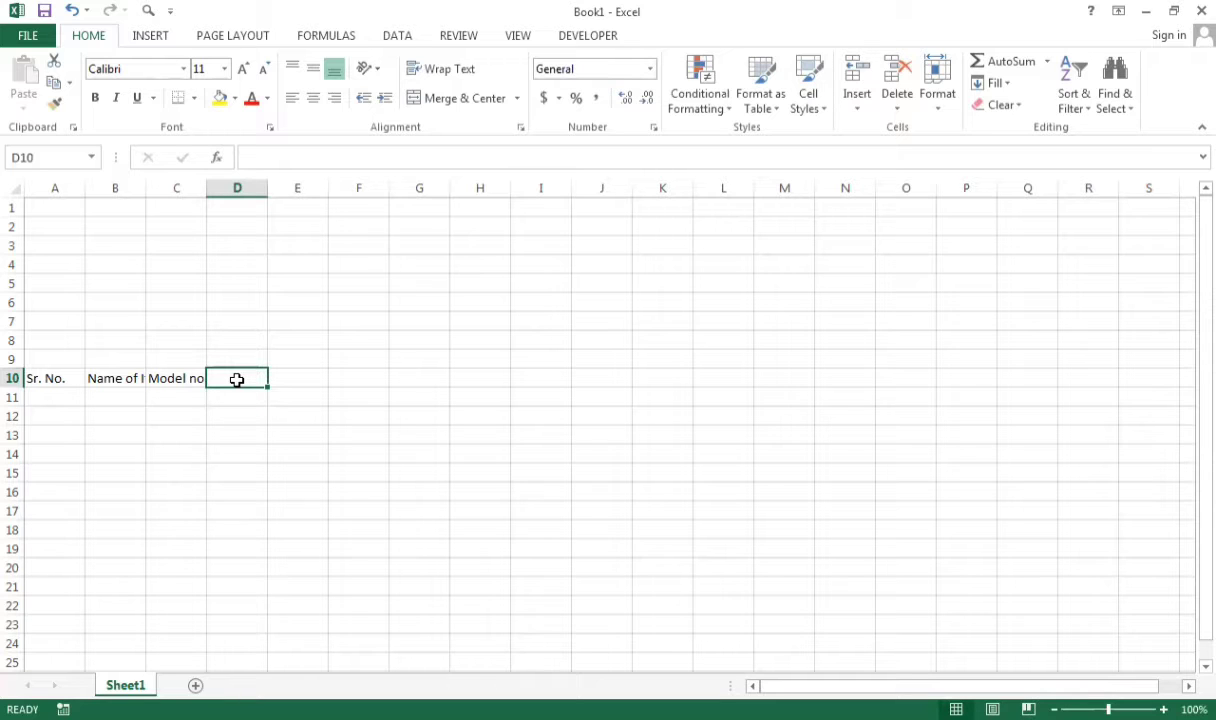
{"action": "type", "text": "C"}
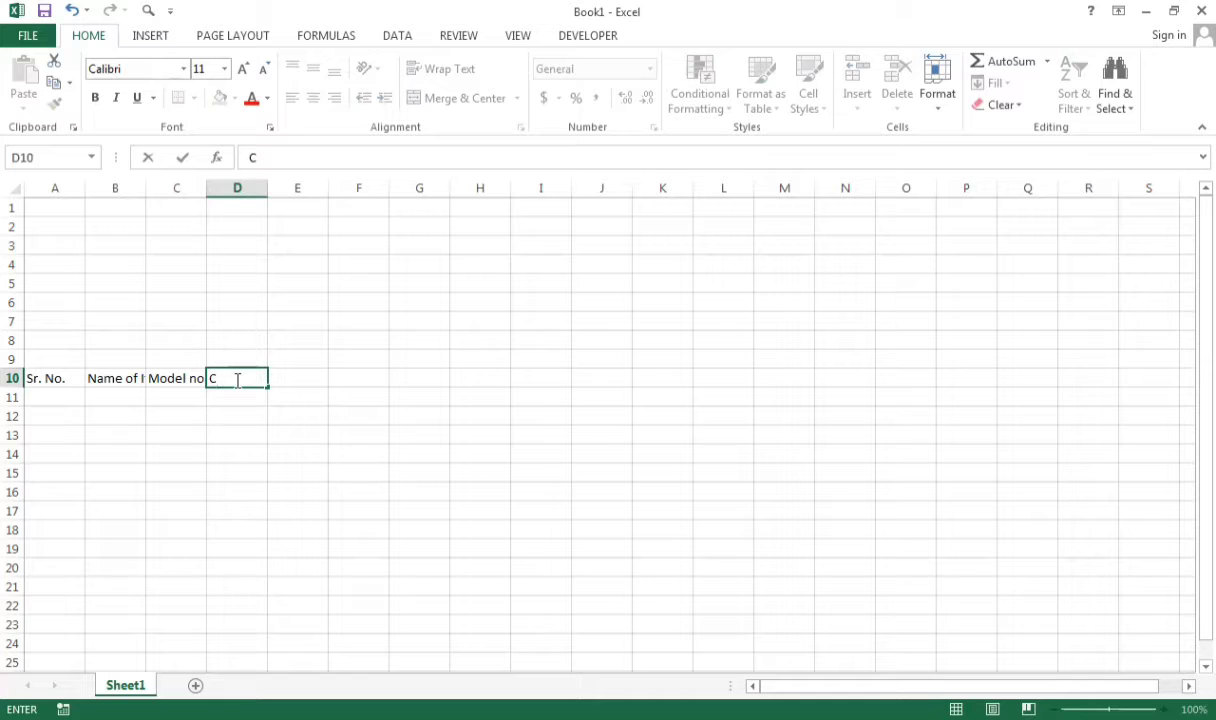
{"action": "type", "text": "ompany na"}
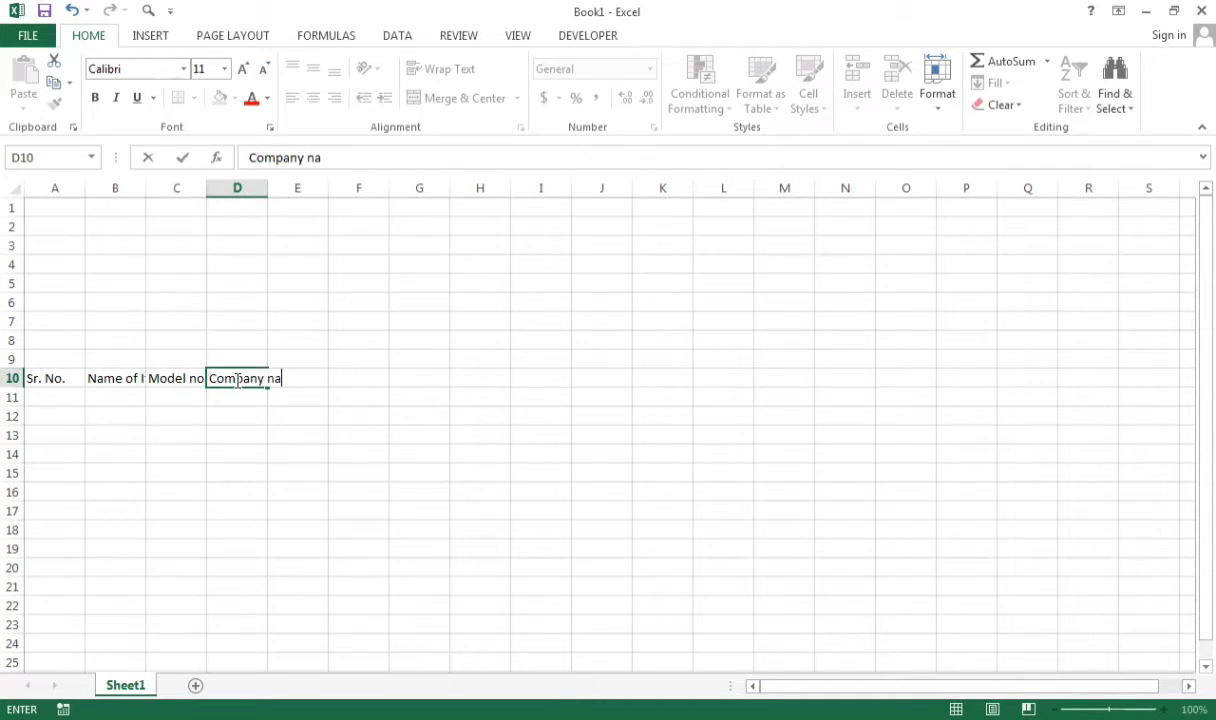
{"action": "type", "text": "me"}
{"action": "key", "text": "Tab"}
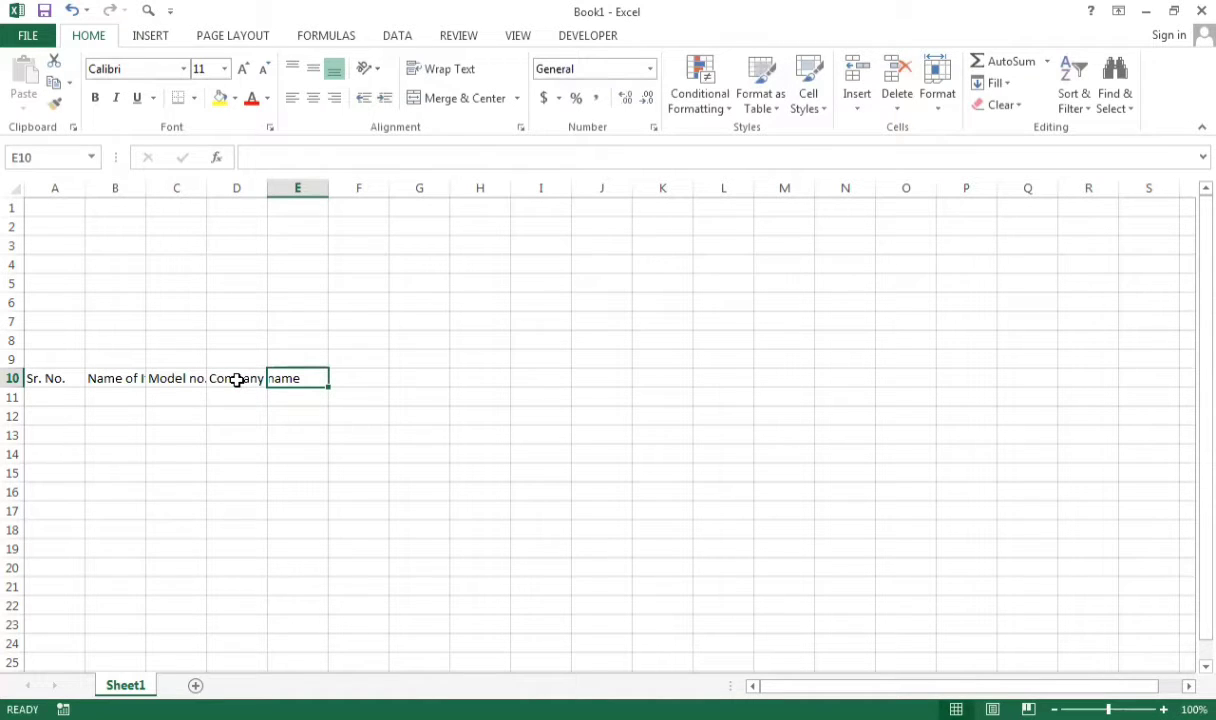
Enter the purchase headings "Purchase Qty", "Purchase per Qty" and "Purchase Amount" in cells E10 to G10
{"action": "type", "text": "Purcha"}
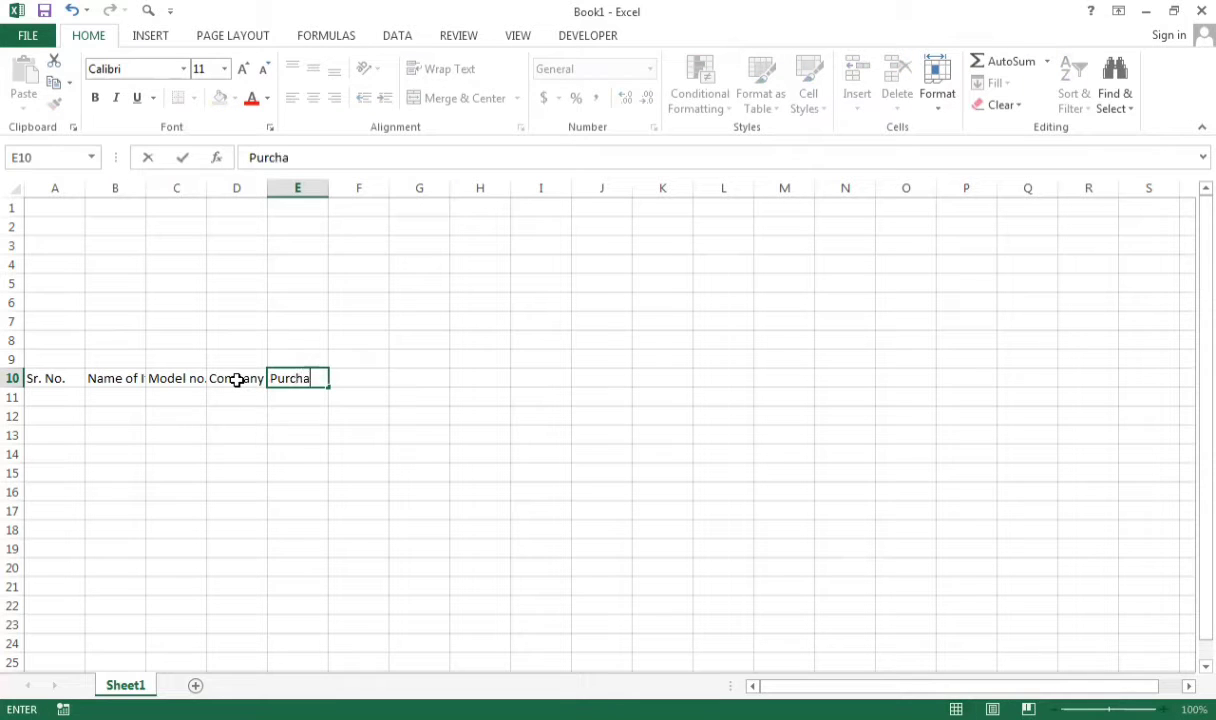
{"action": "type", "text": "se Qty"}
{"action": "key", "text": "Tab"}
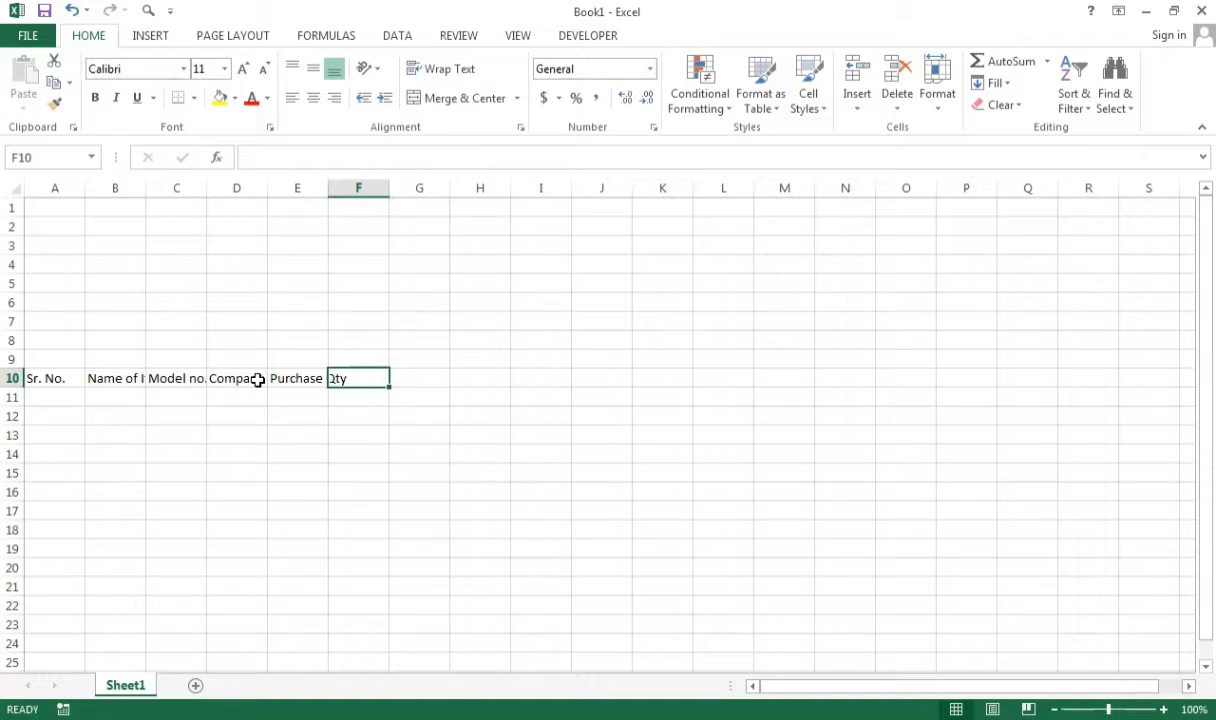
{"action": "type", "text": "Purc"}
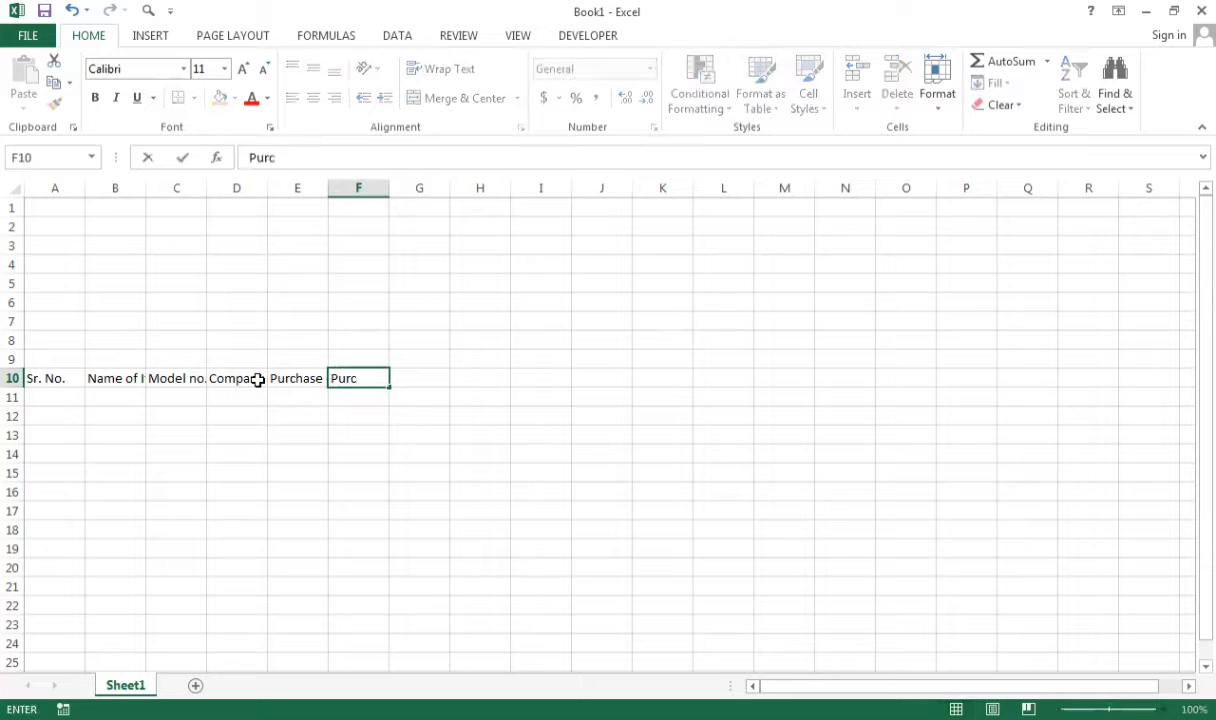
{"action": "type", "text": "hase per Q"}
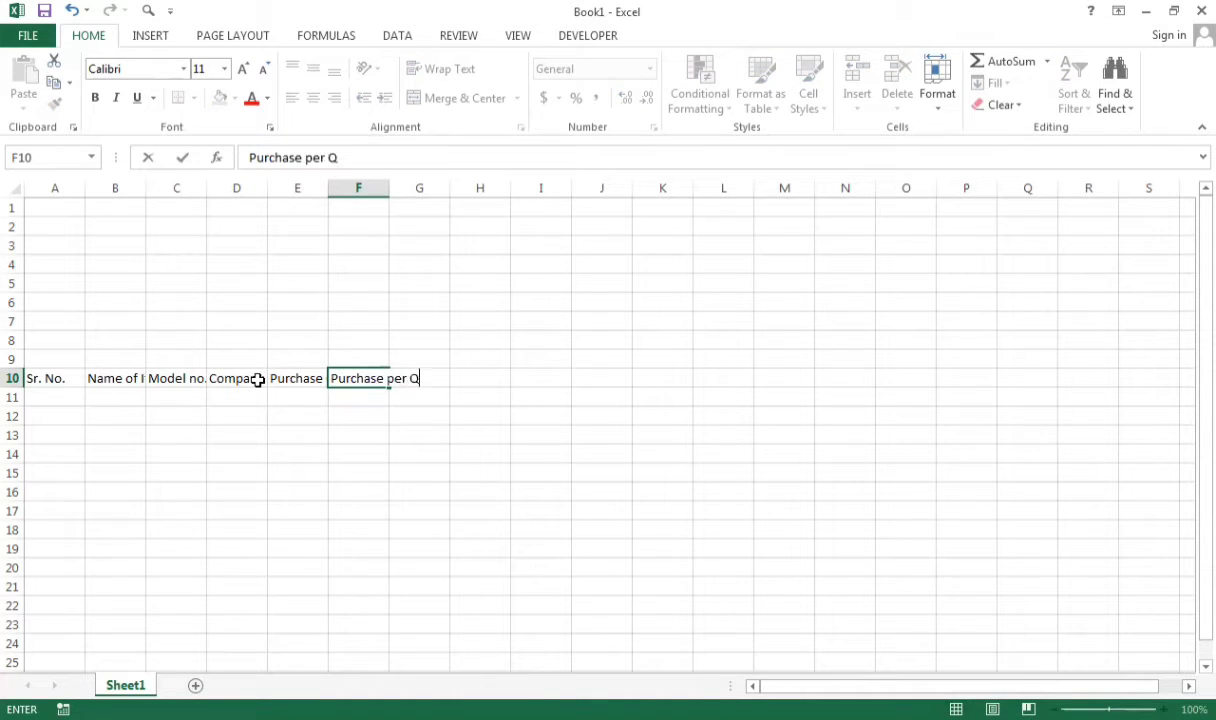
{"action": "type", "text": "ty"}
{"action": "key", "text": "Tab"}
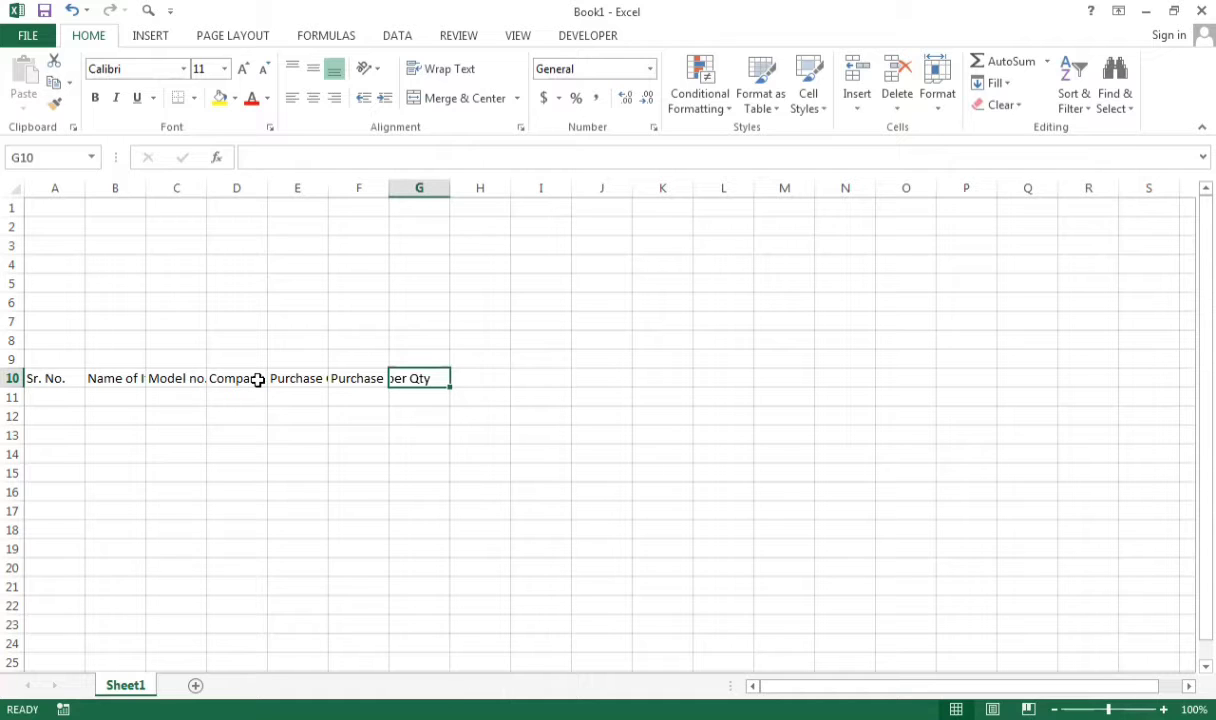
{"action": "type", "text": "Purchas"}
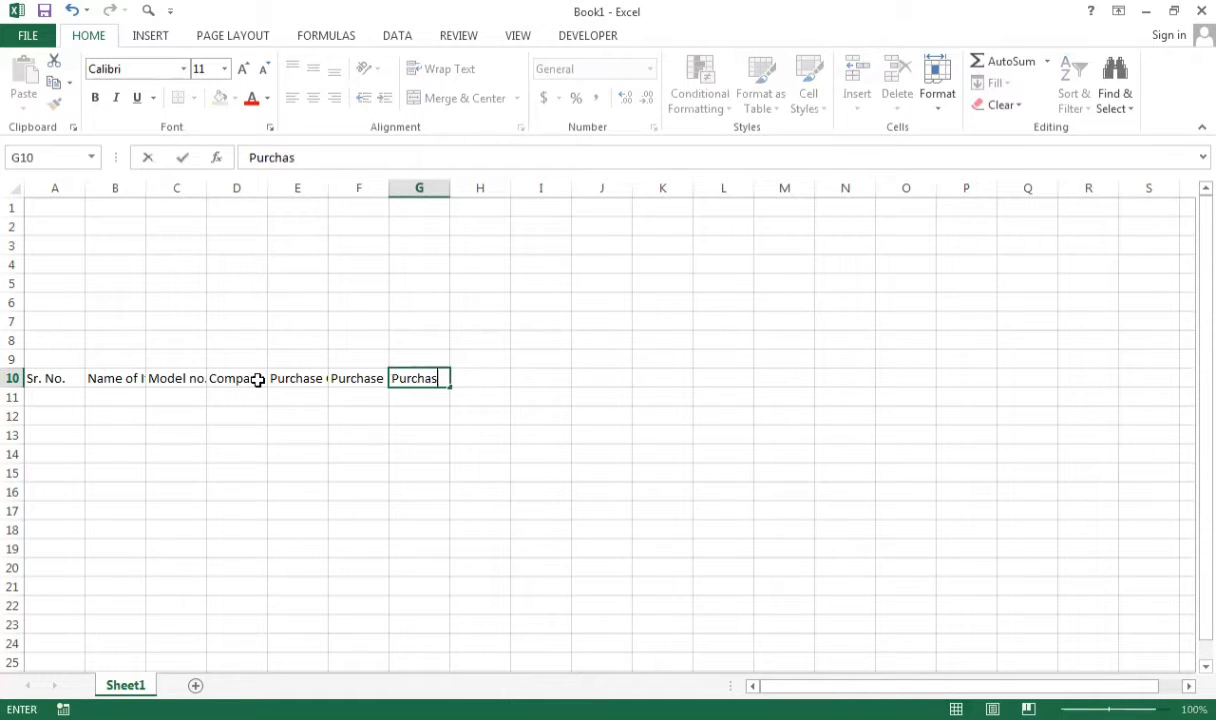
{"action": "type", "text": "e Amount"}
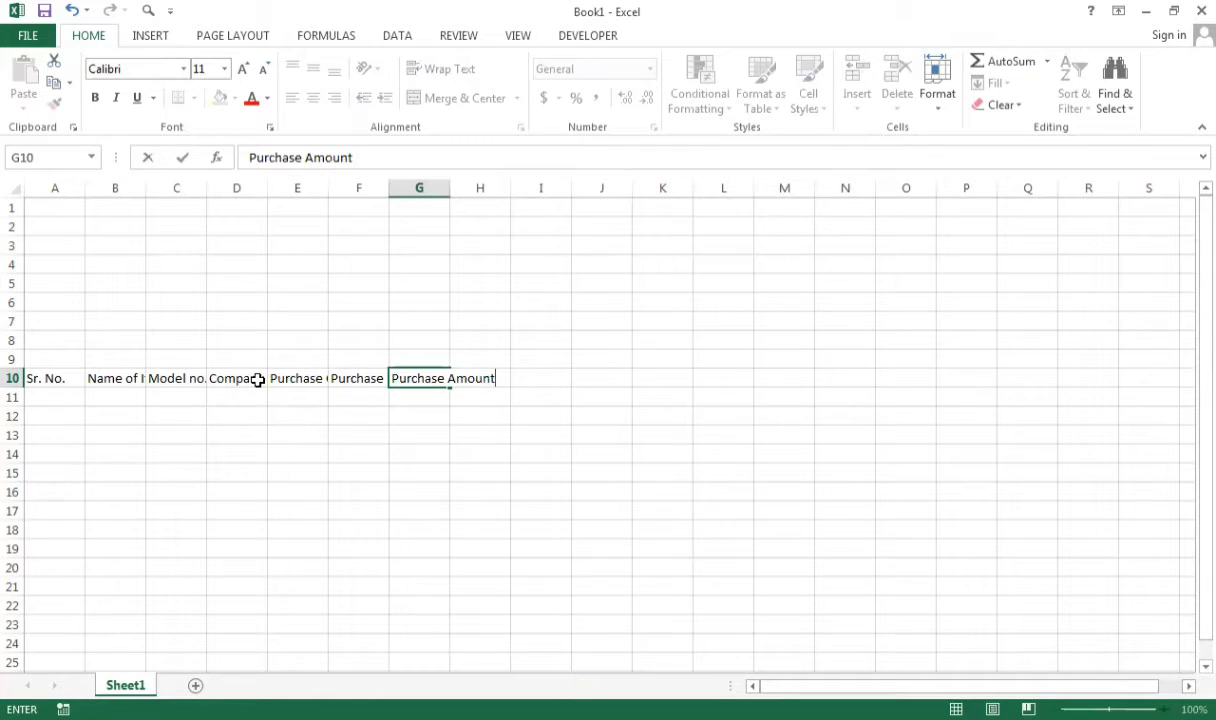
{"action": "key", "text": "Tab"}
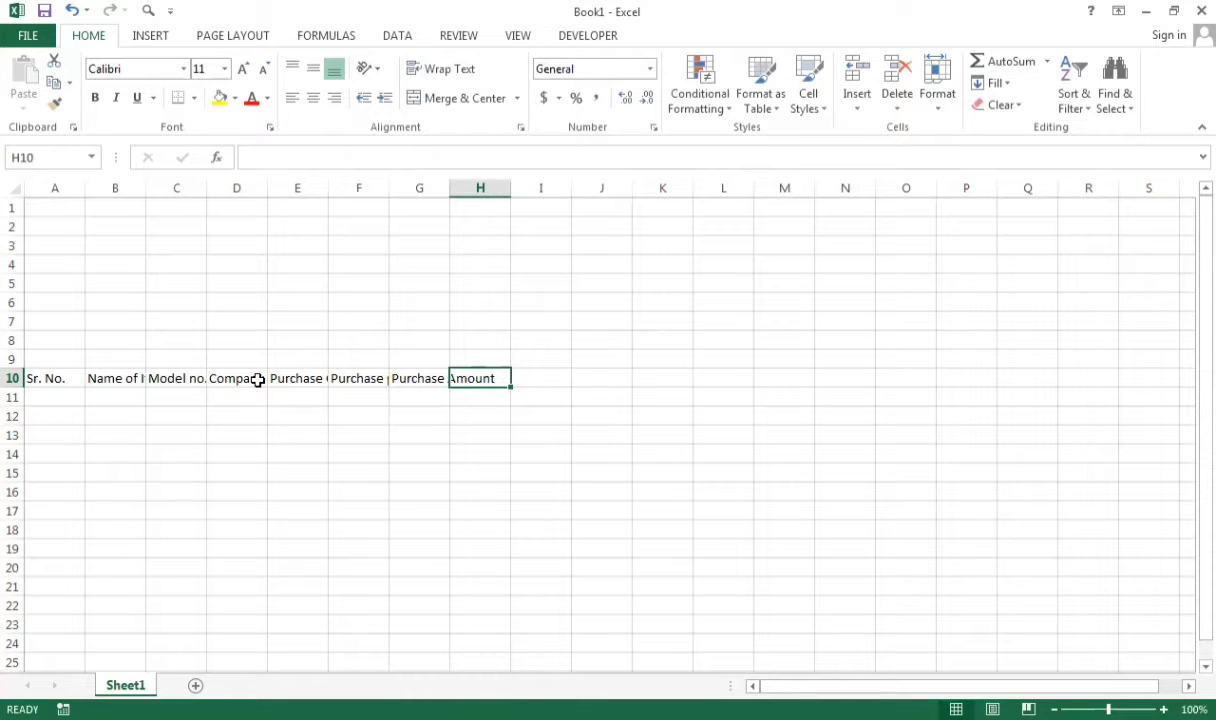
Enter the sale headings "Sale qty", "Sale per Qty" and "Sale amount" in cells H10 to J10
{"action": "type", "text": "Sal"}
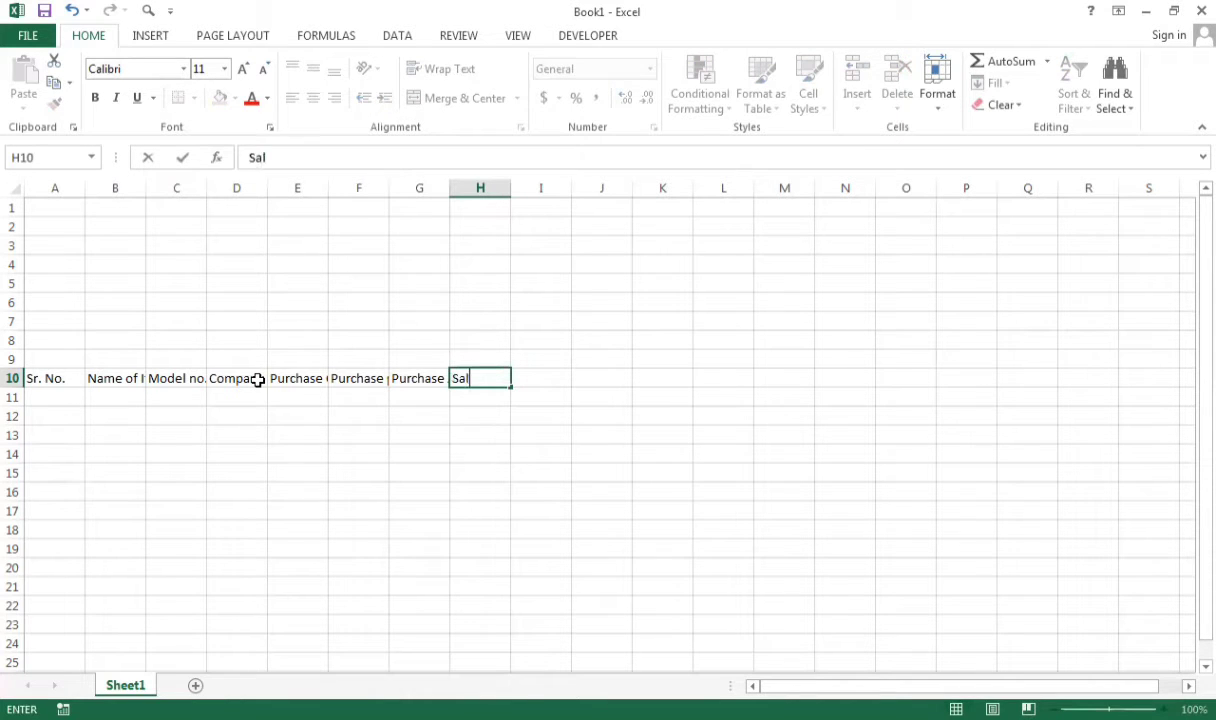
{"action": "type", "text": "e qty"}
{"action": "key", "text": "Tab"}
{"action": "type", "text": "Sa"}
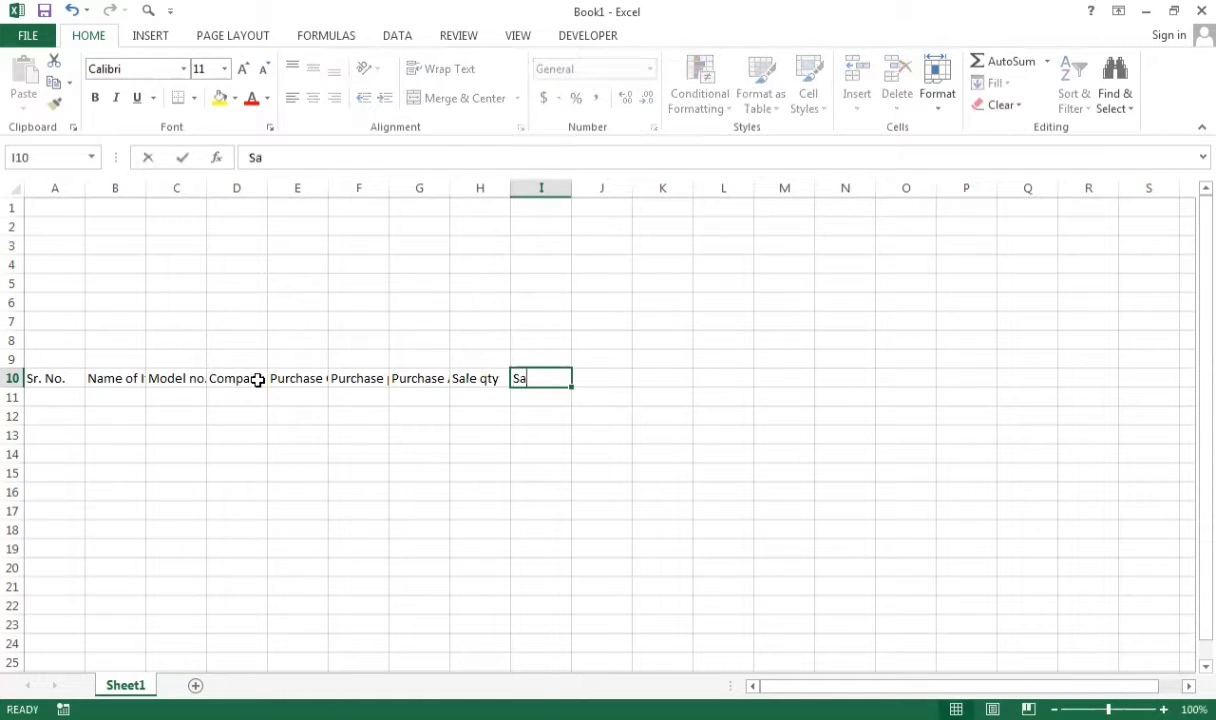
{"action": "type", "text": "le p"}
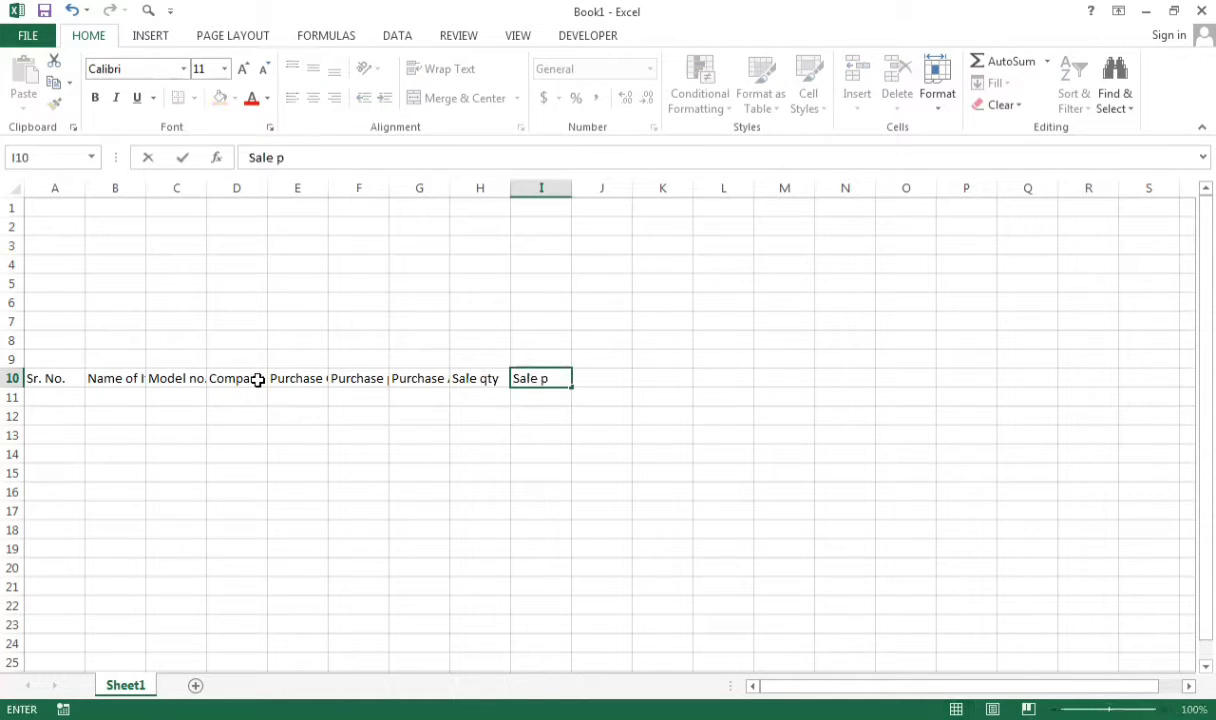
{"action": "type", "text": "er Qty"}
{"action": "key", "text": "Tab"}
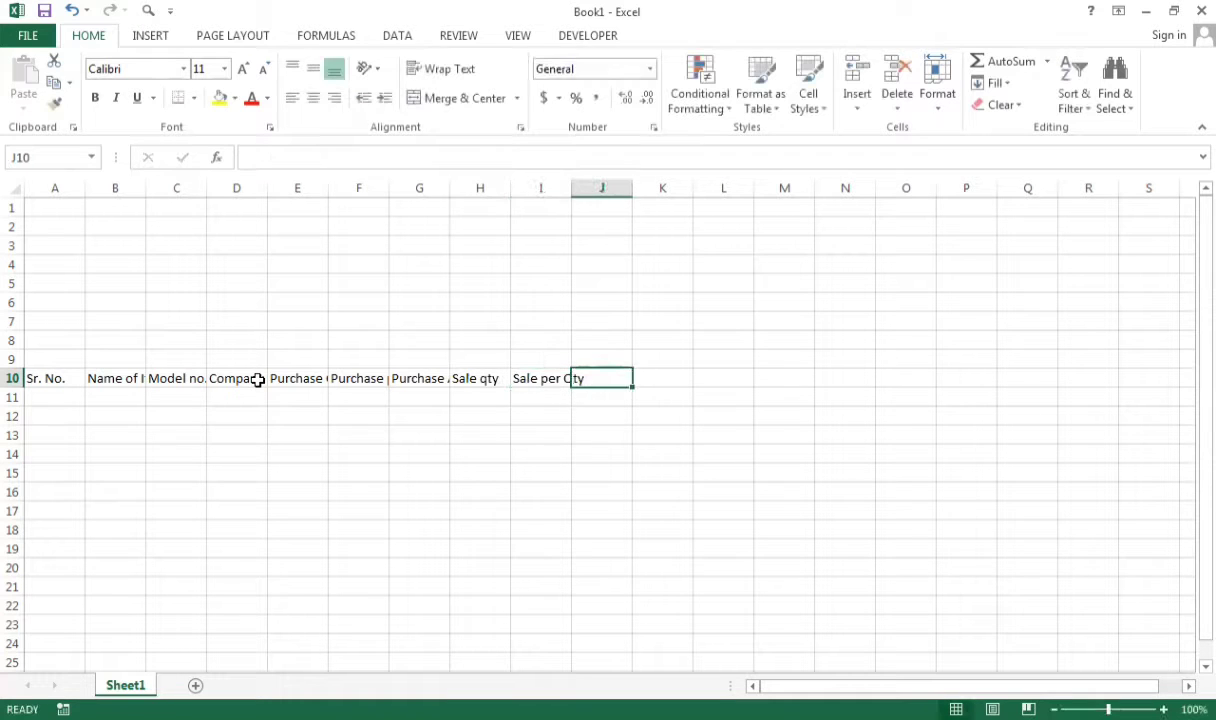
{"action": "type", "text": "Sa"}
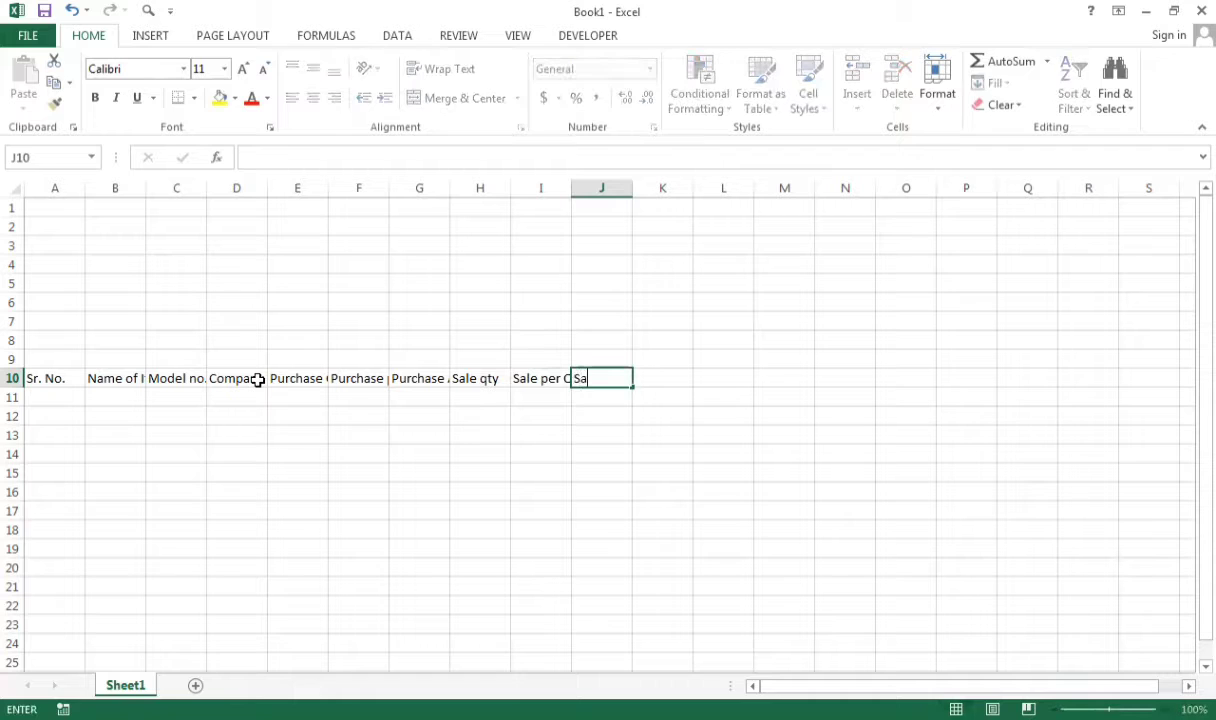
{"action": "type", "text": "le amount"}
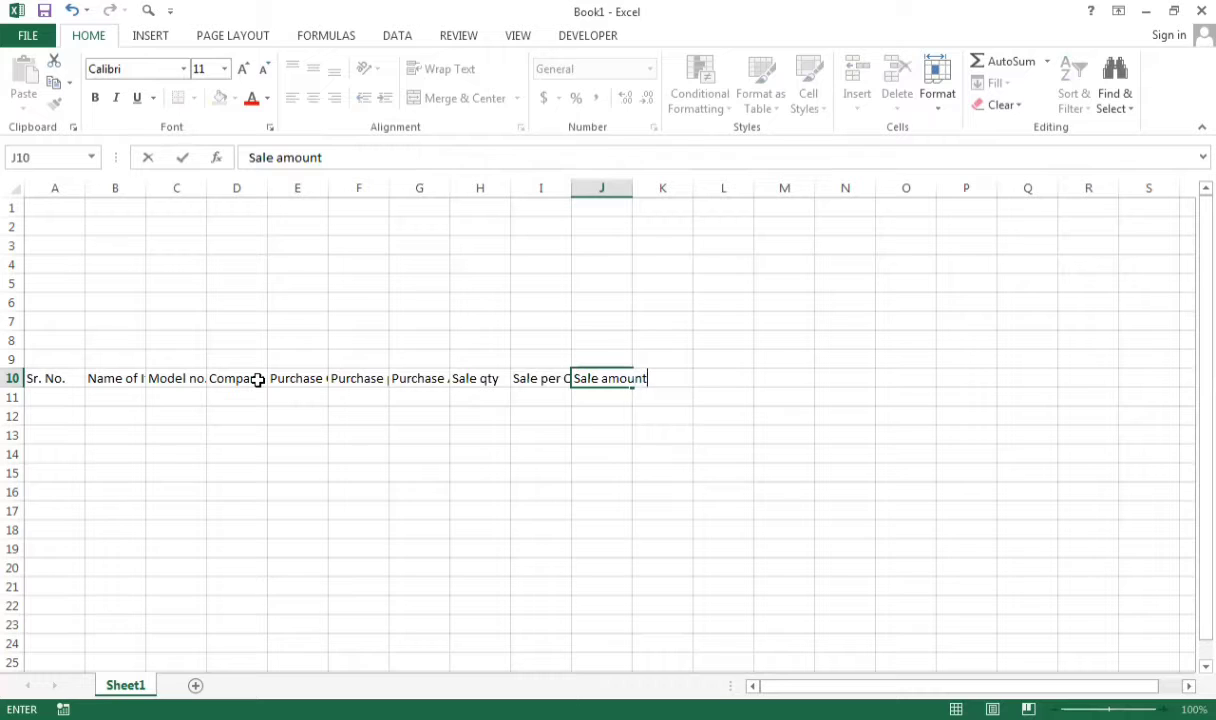
{"action": "key", "text": "Tab"}
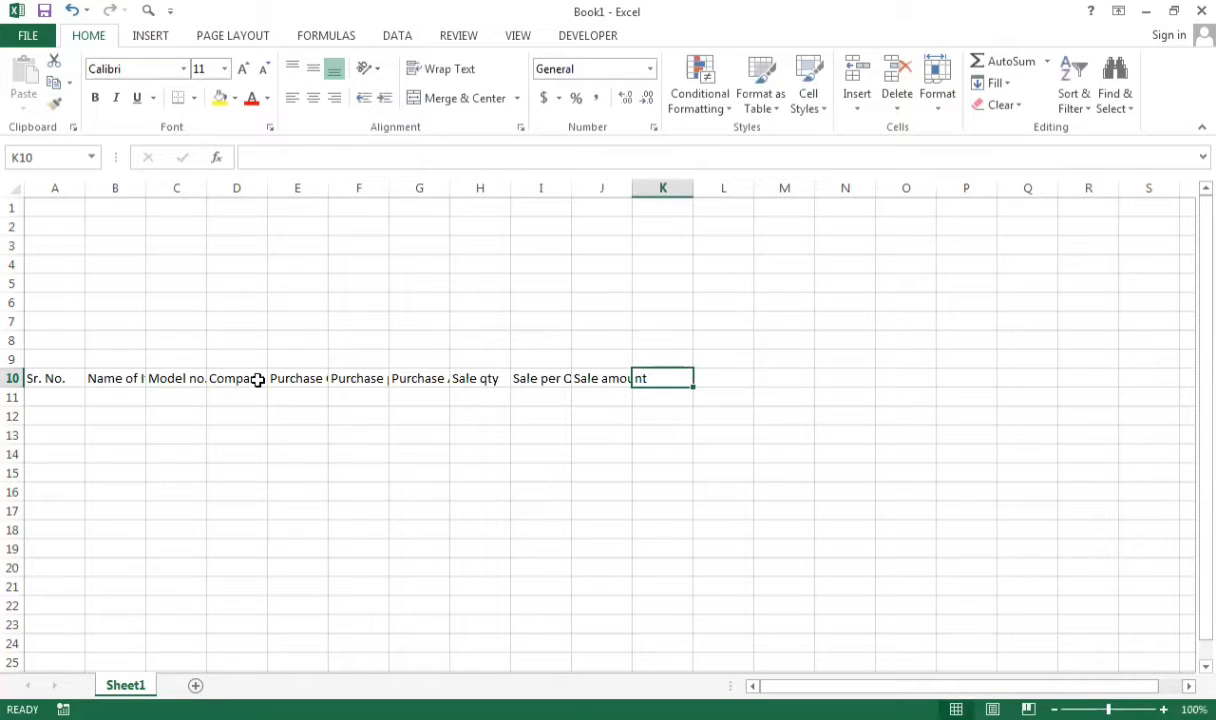
Enter the closing-stock headings "Close Qty" in cell K10 and "Close Amount" in cell L10
{"action": "type", "text": "Close"}
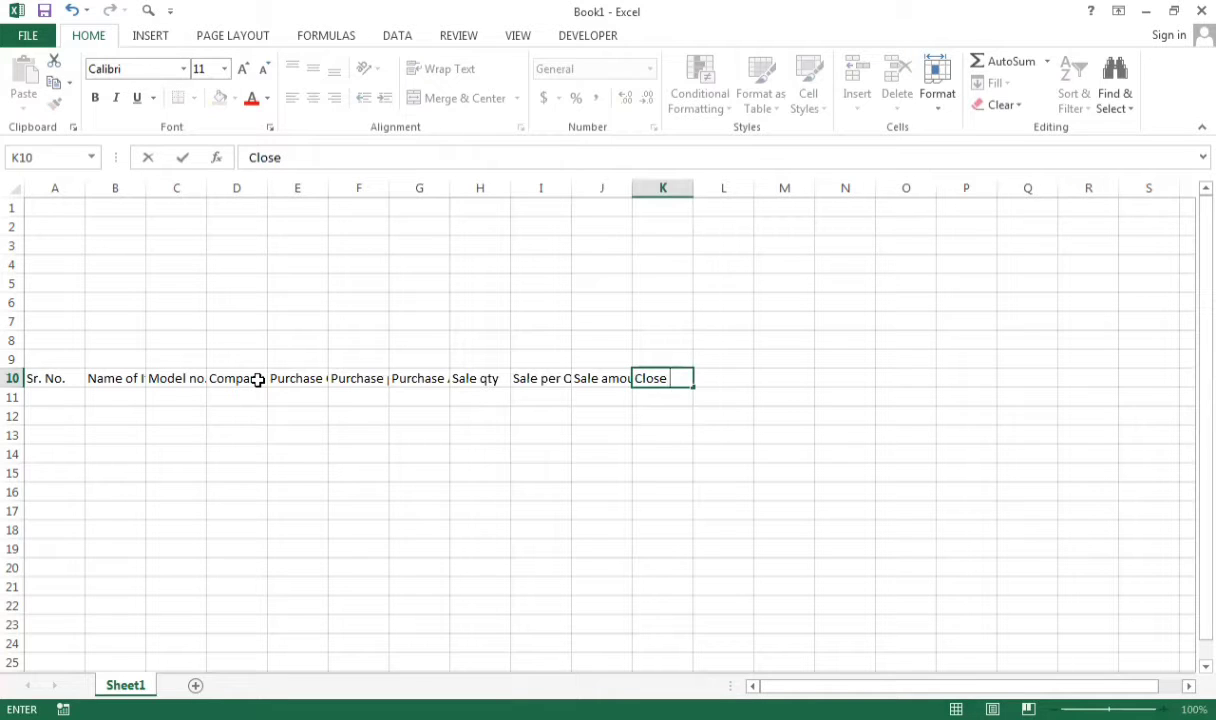
{"action": "type", "text": " Qty"}
{"action": "key", "text": "Tab"}
{"action": "type", "text": "C"}
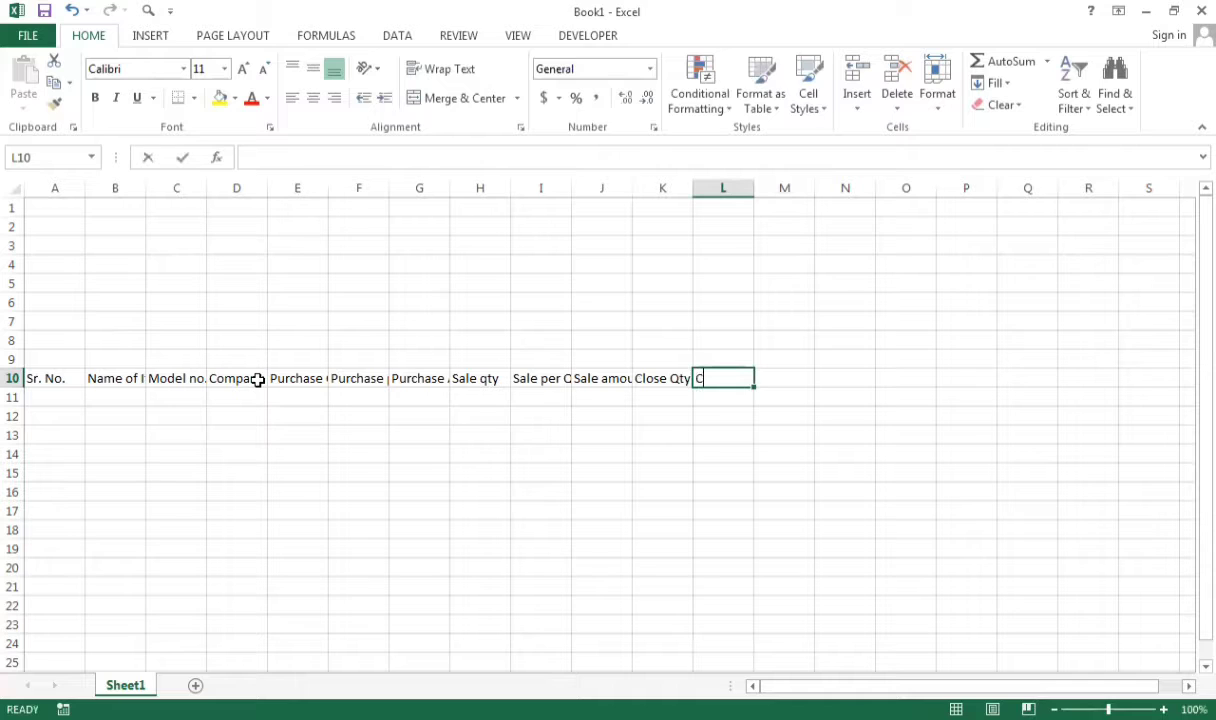
{"action": "type", "text": "lo"}
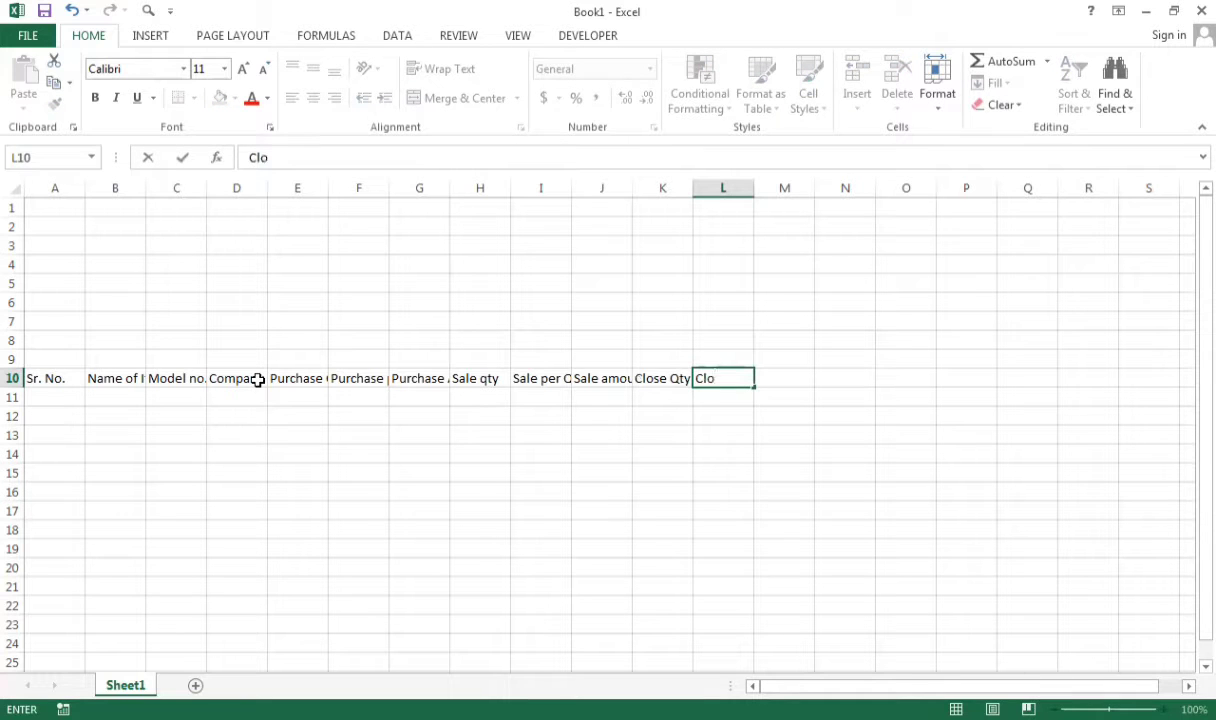
{"action": "type", "text": "se Amount"}
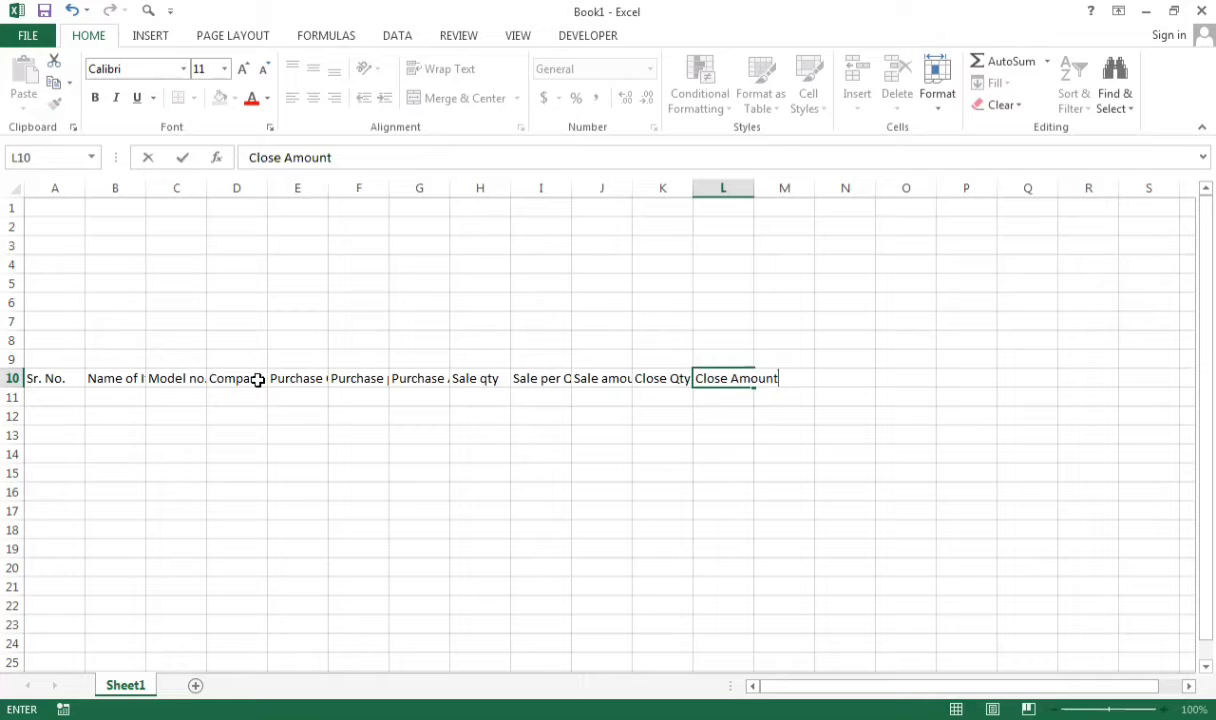
{"action": "key", "text": "Tab"}
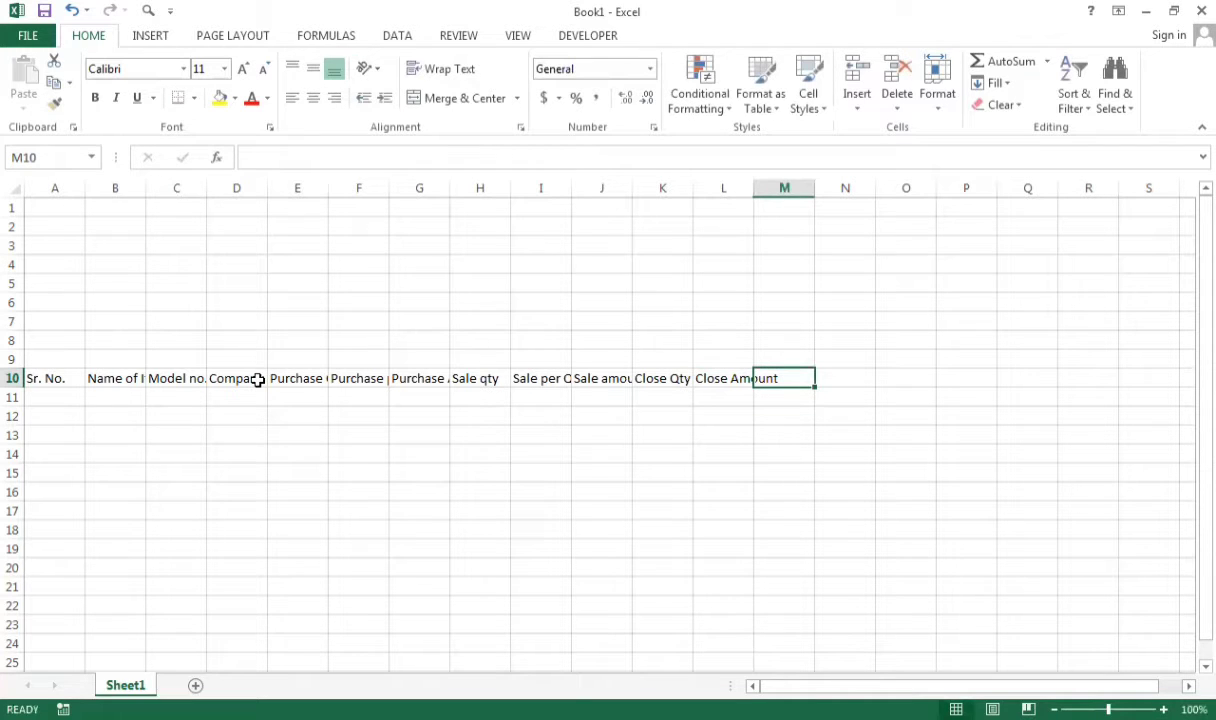
Enter the heading "Profit & Loss" in cell M10 to finish the header row
{"action": "type", "text": "Pr"}
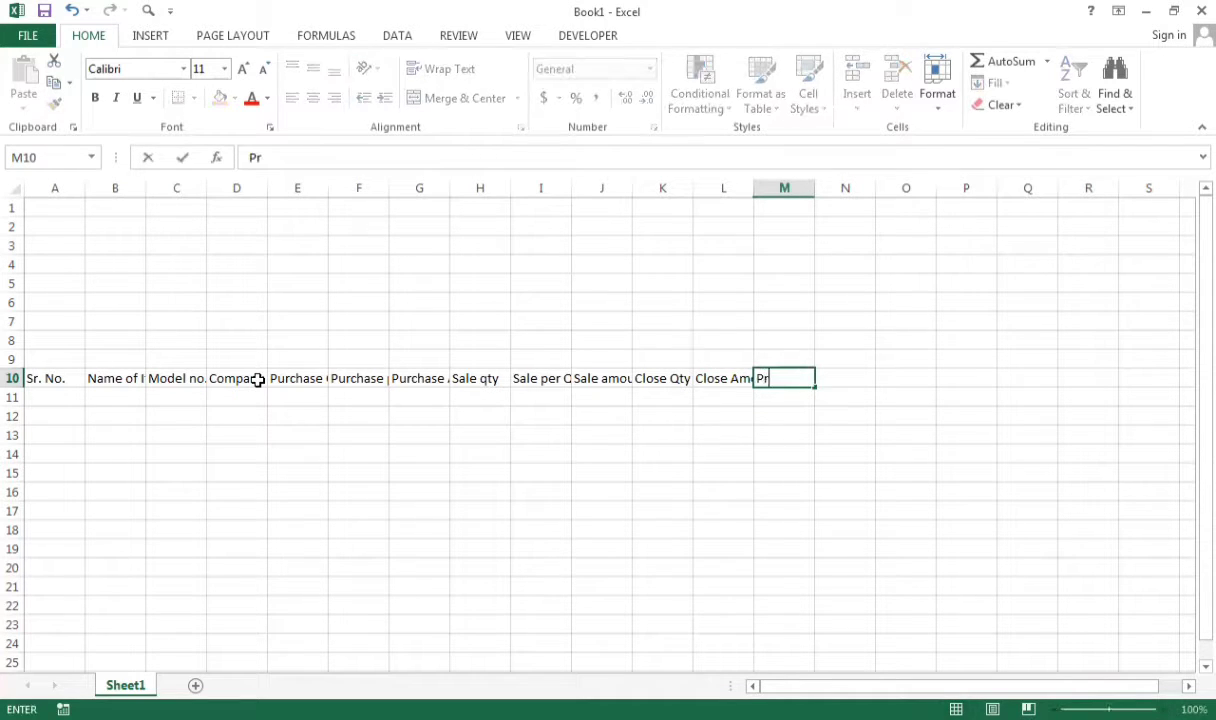
{"action": "type", "text": "ofit & Loss"}
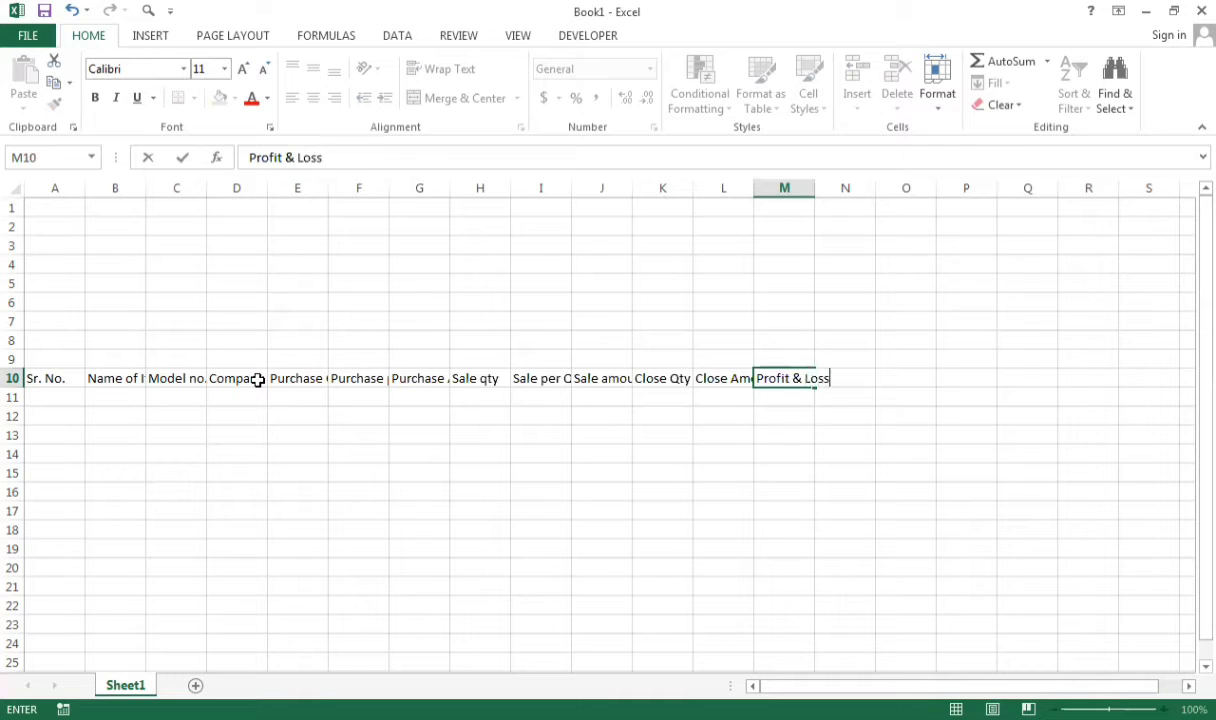
{"action": "key", "text": "Return"}
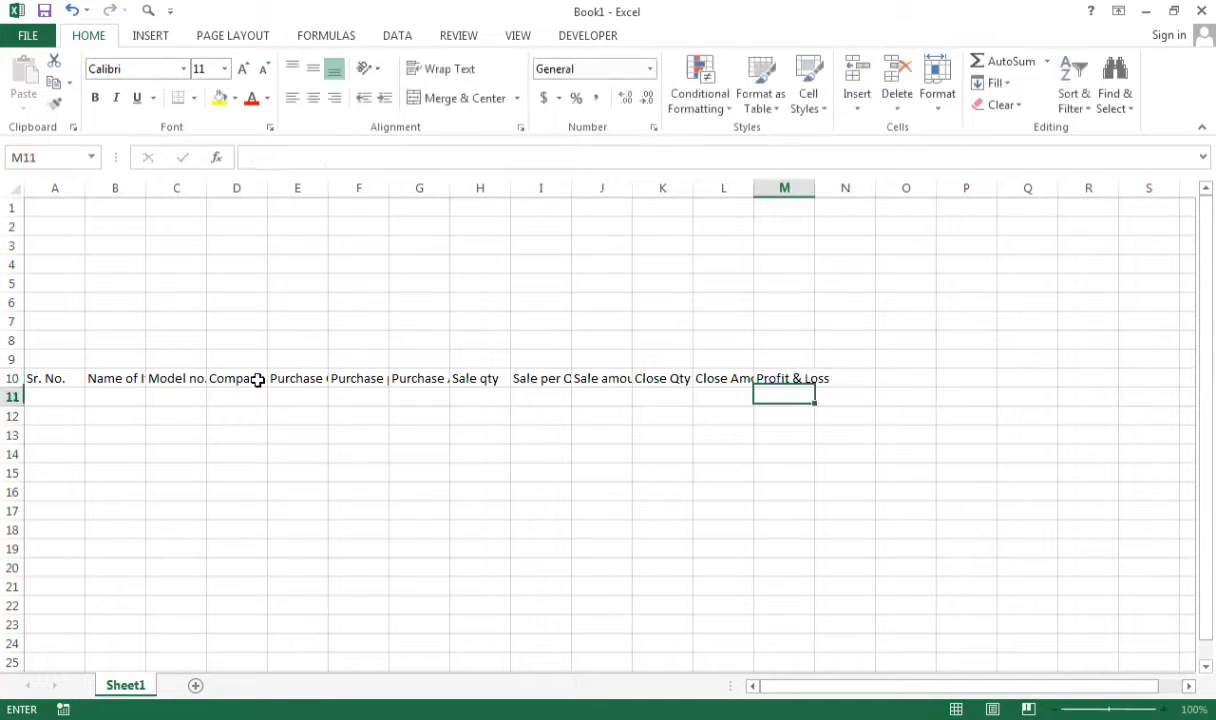
Make the header row A10 to M10 bold and give it a dark green fill
{"action": "left_click_drag", "start_coordinate": [71, 377], "coordinate": [803, 377]}
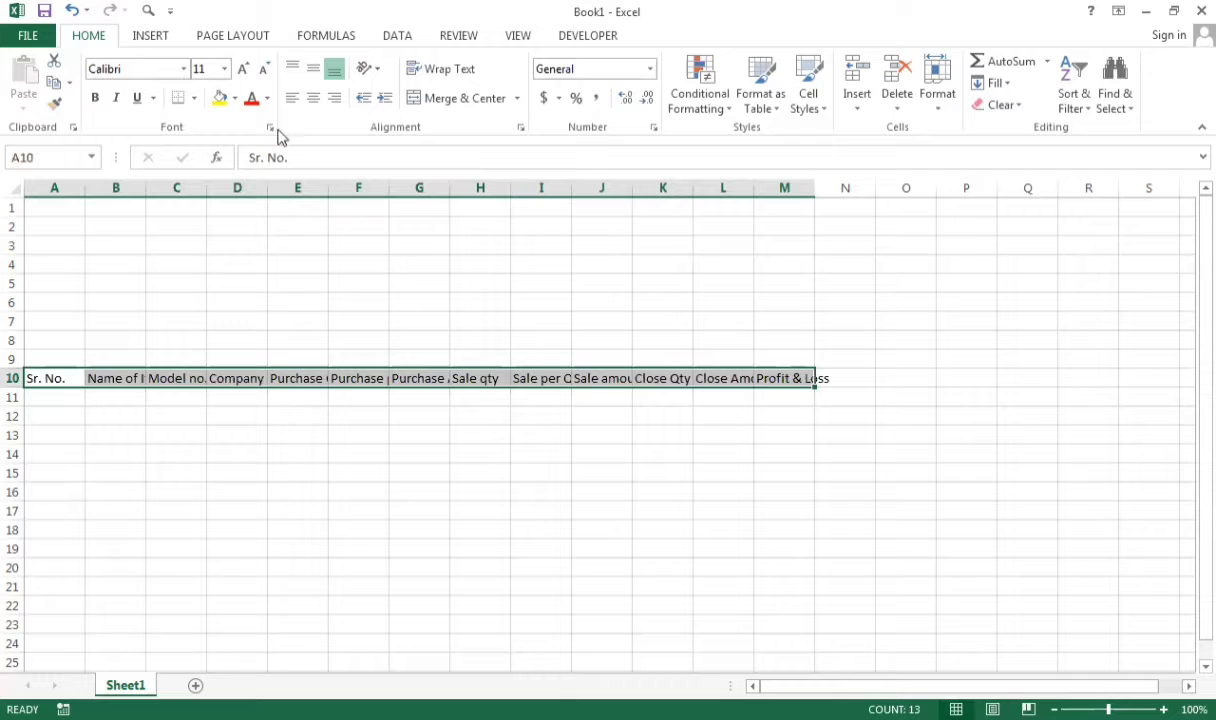
{"action": "left_click", "coordinate": [96, 98]}
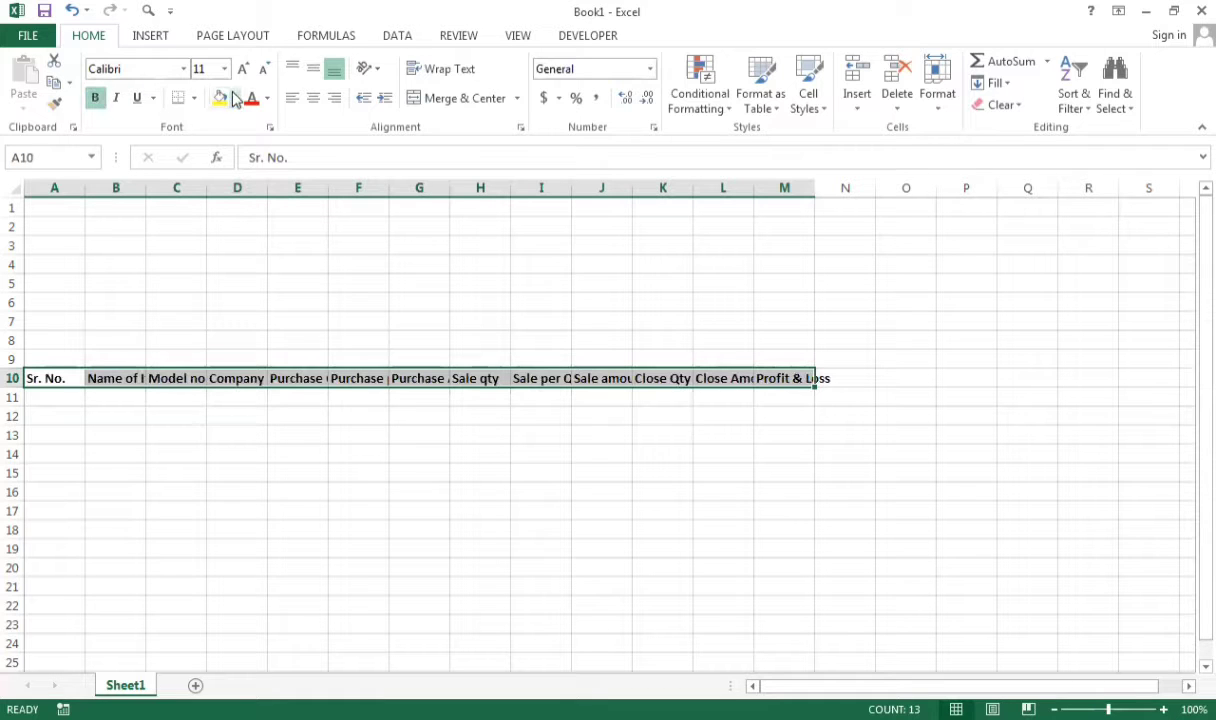
{"action": "left_click", "coordinate": [236, 98]}
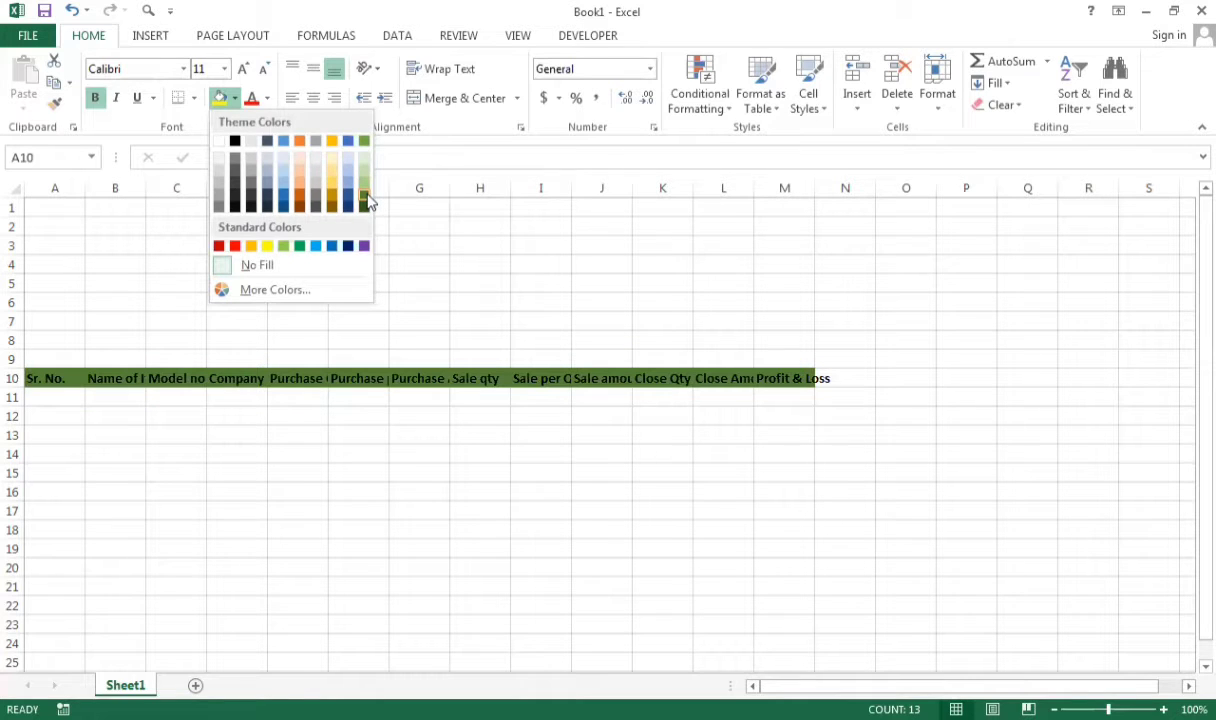
{"action": "left_click", "coordinate": [365, 198]}
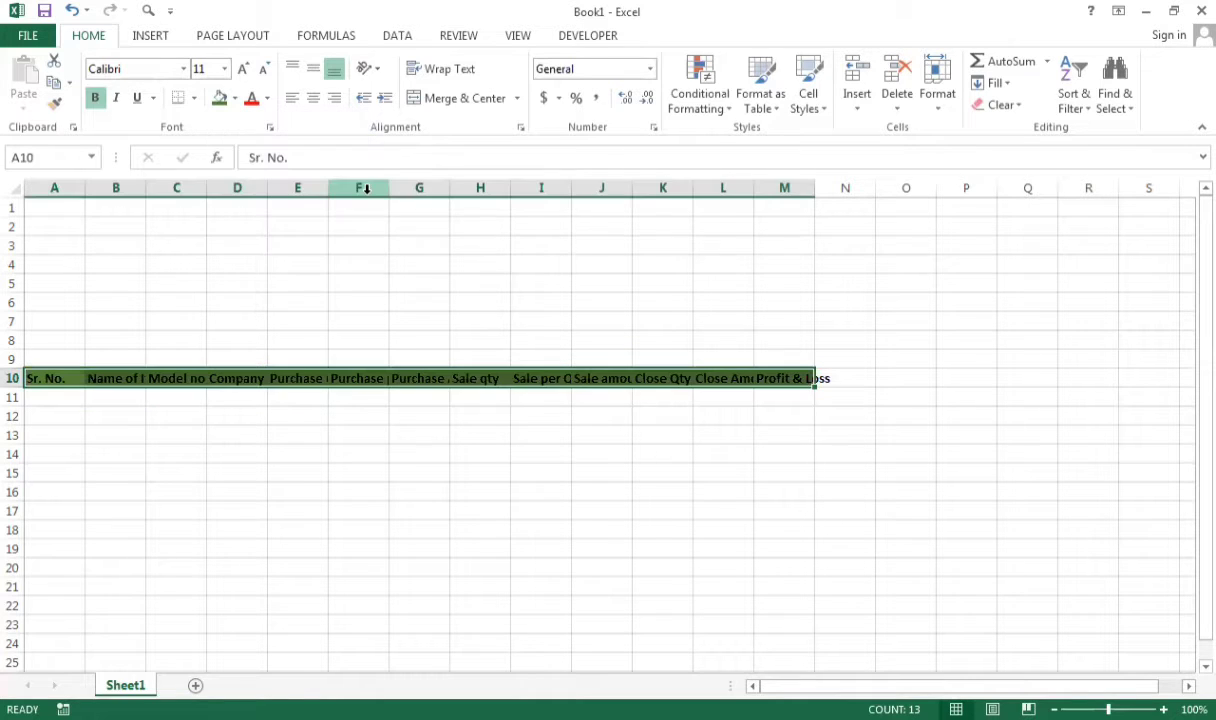
Autofit the width of all the sheet's columns to their header text
{"action": "left_click", "coordinate": [54, 188]}
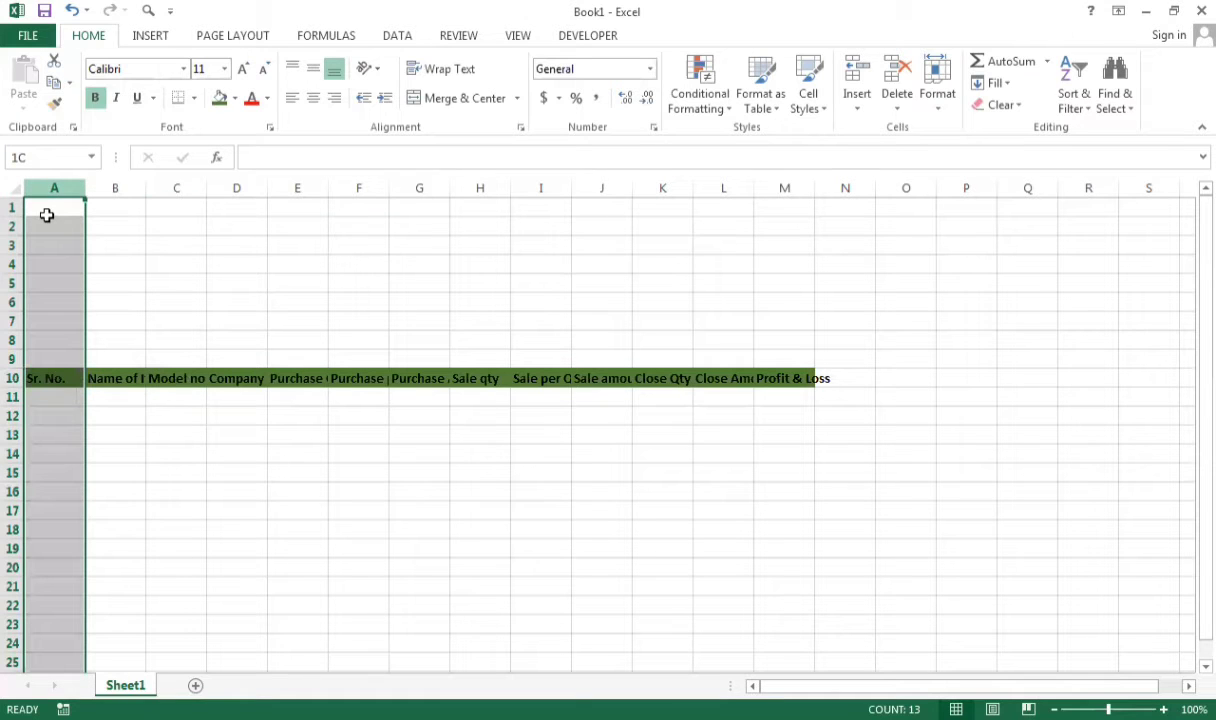
{"action": "left_click", "coordinate": [8, 192]}
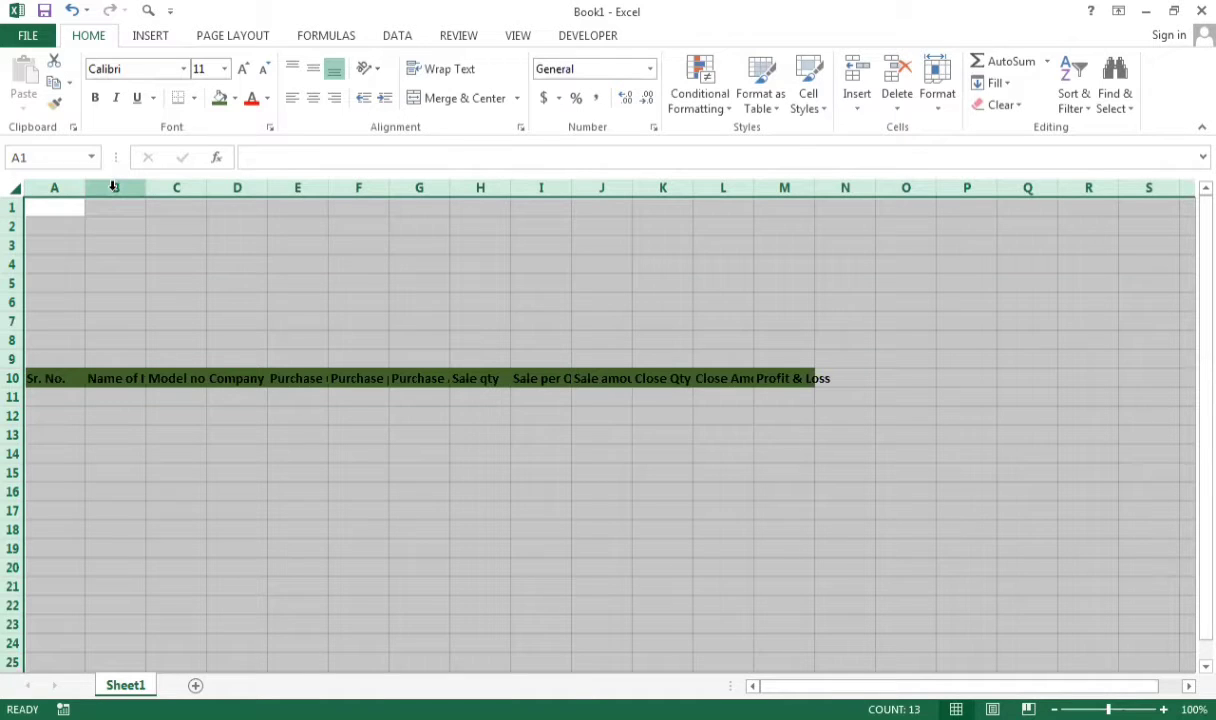
{"action": "double_click", "coordinate": [388, 188]}
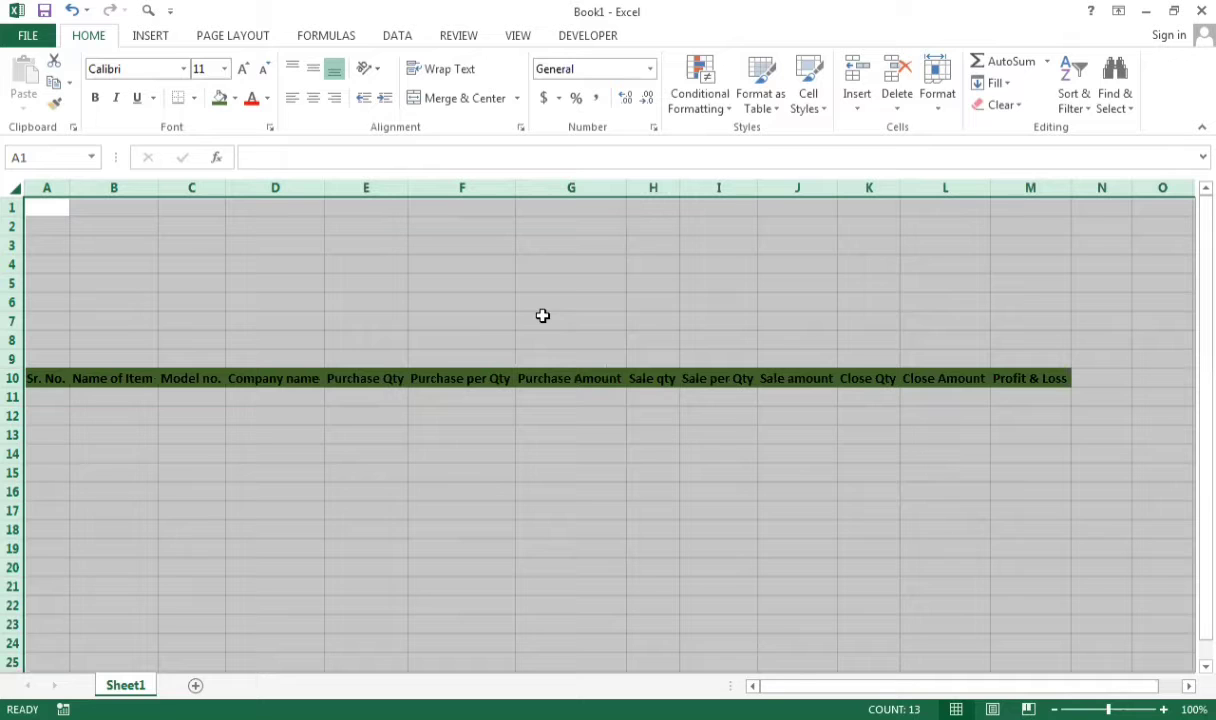
{"action": "left_click", "coordinate": [284, 477]}
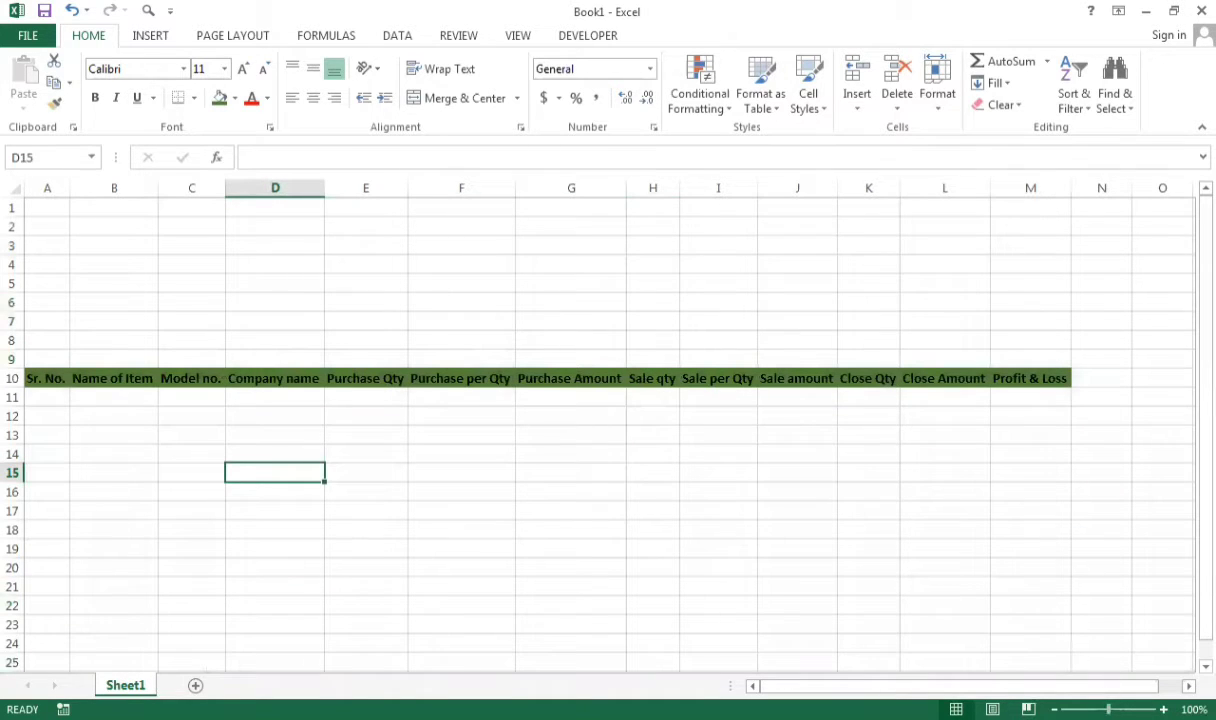
Apply all borders to the table range A10 to M21
{"action": "scroll", "coordinate": [608, 430], "scroll_direction": "down", "scroll_amount": 1}
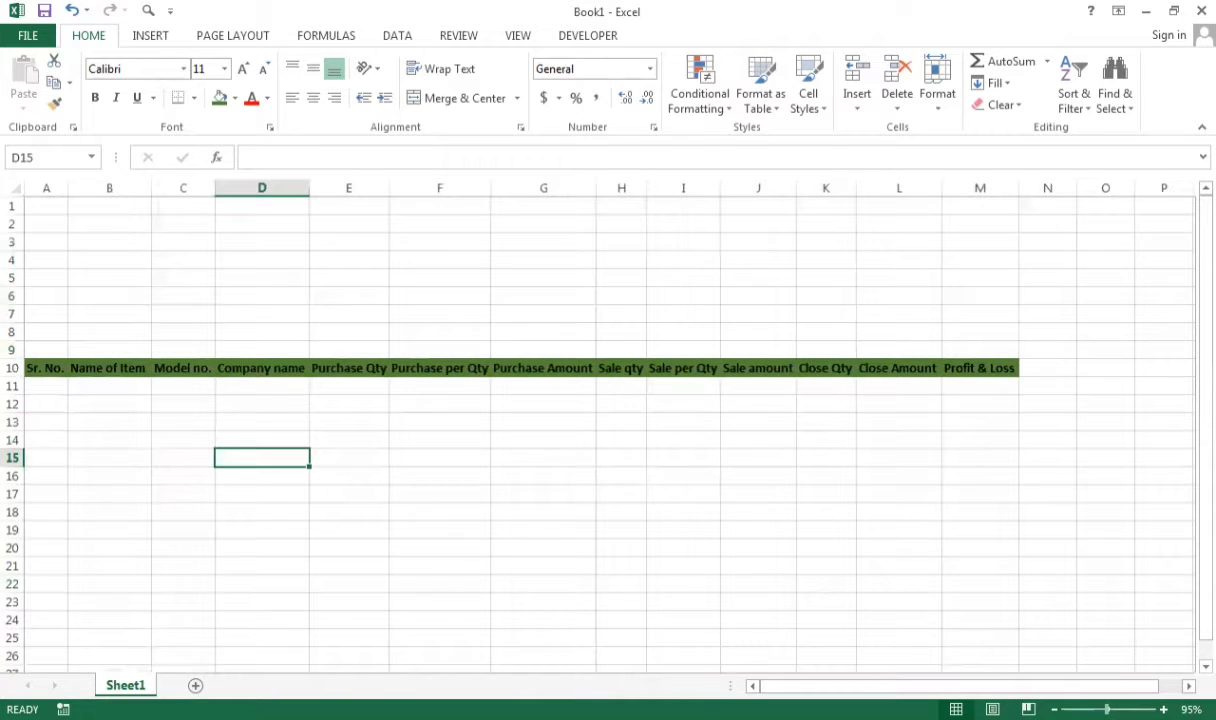
{"action": "scroll", "coordinate": [608, 430], "scroll_direction": "up", "scroll_amount": 3}
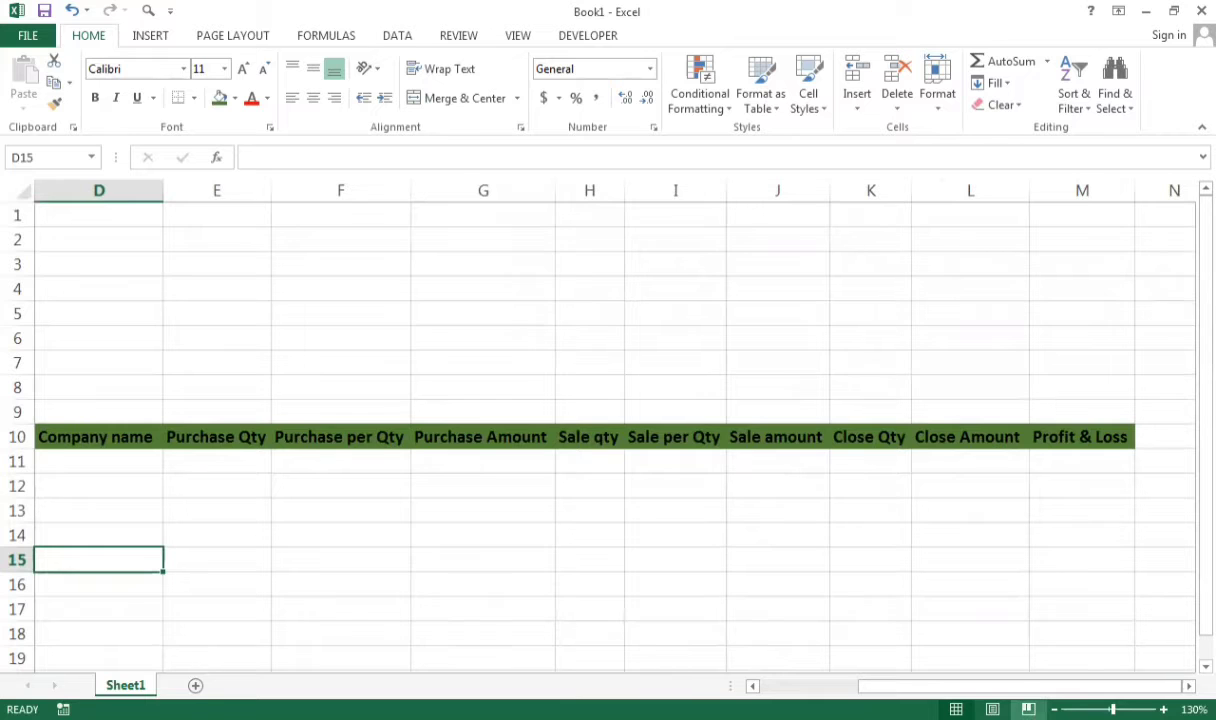
{"action": "scroll", "coordinate": [608, 430], "scroll_direction": "down", "scroll_amount": 2}
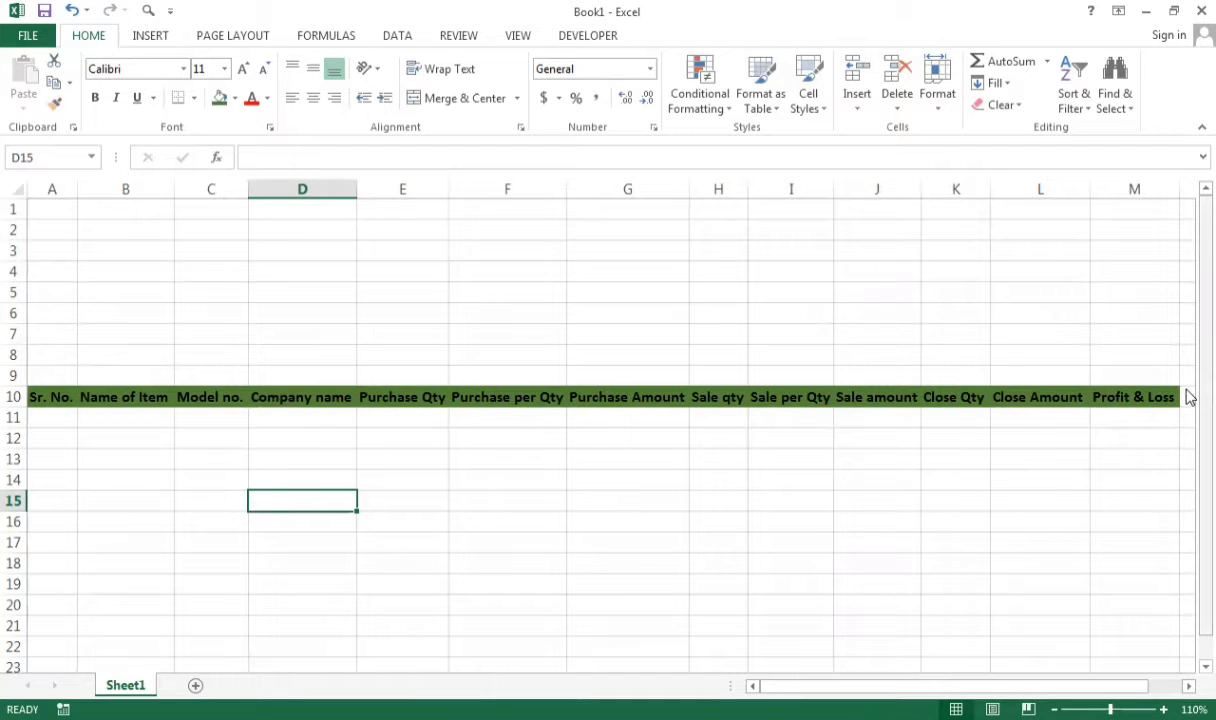
{"action": "scroll", "coordinate": [1188, 397], "scroll_direction": "down", "scroll_amount": 1}
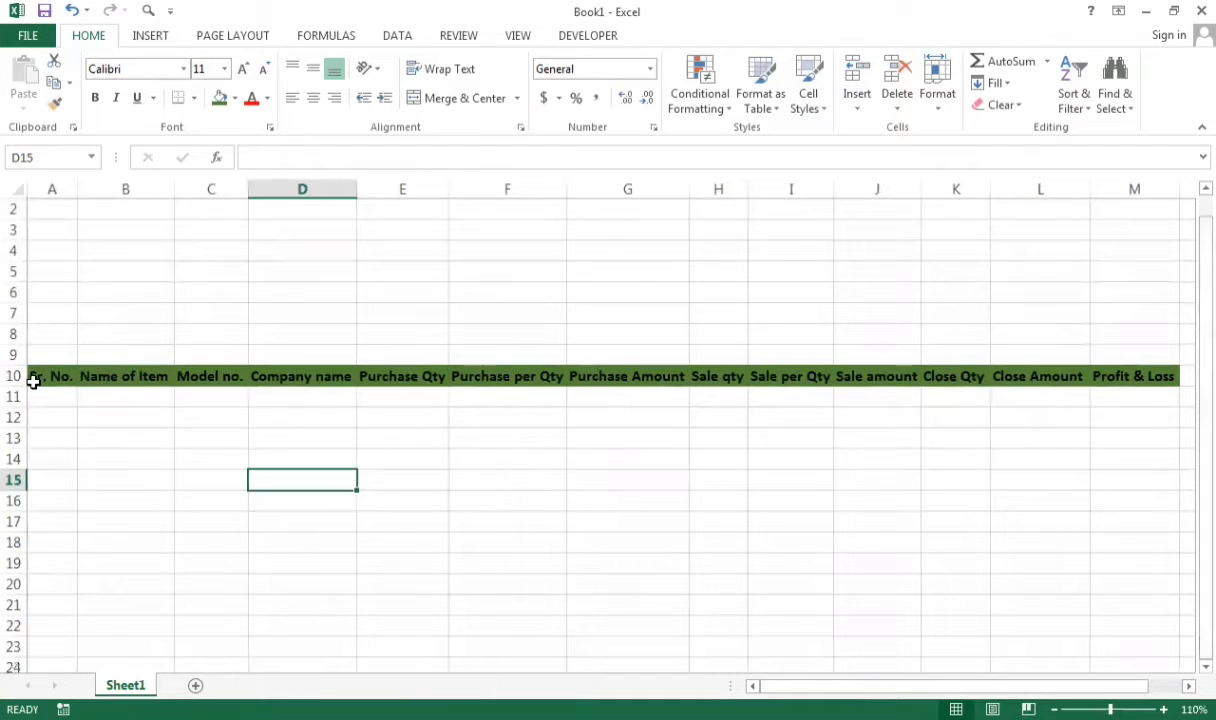
{"action": "left_click_drag", "start_coordinate": [33, 381], "coordinate": [1124, 612]}
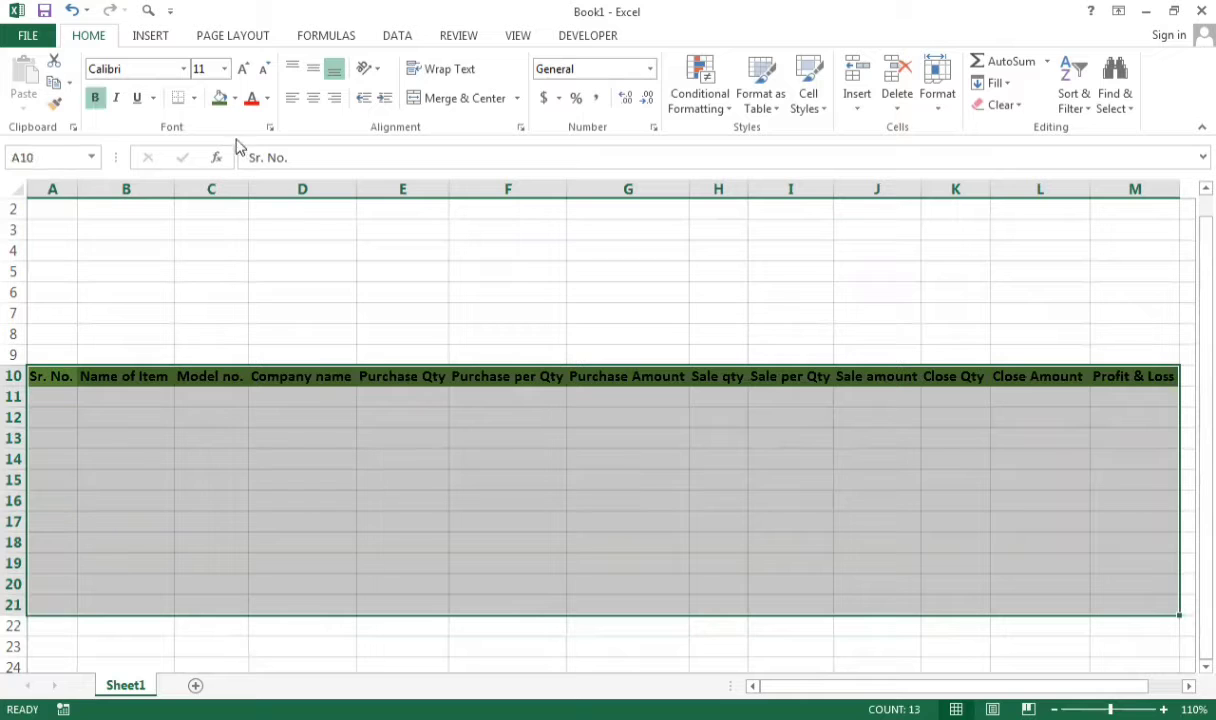
{"action": "left_click", "coordinate": [193, 98]}
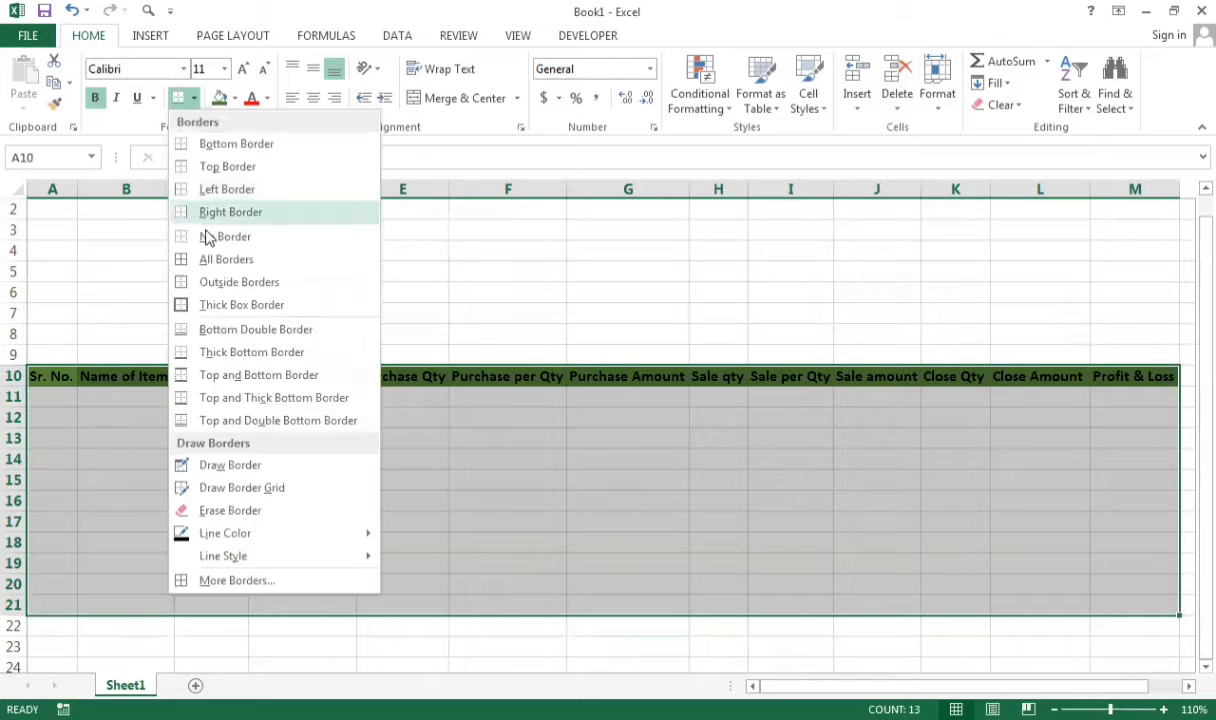
{"action": "left_click", "coordinate": [219, 262]}
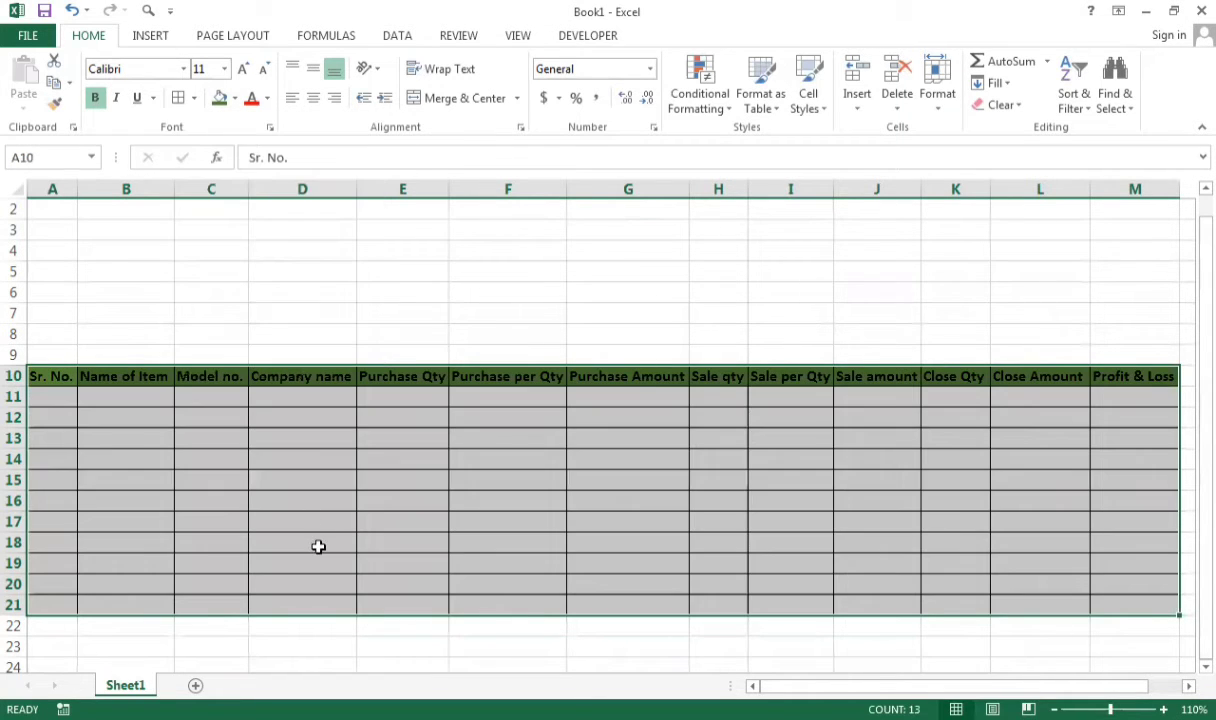
{"action": "left_click", "coordinate": [317, 545]}
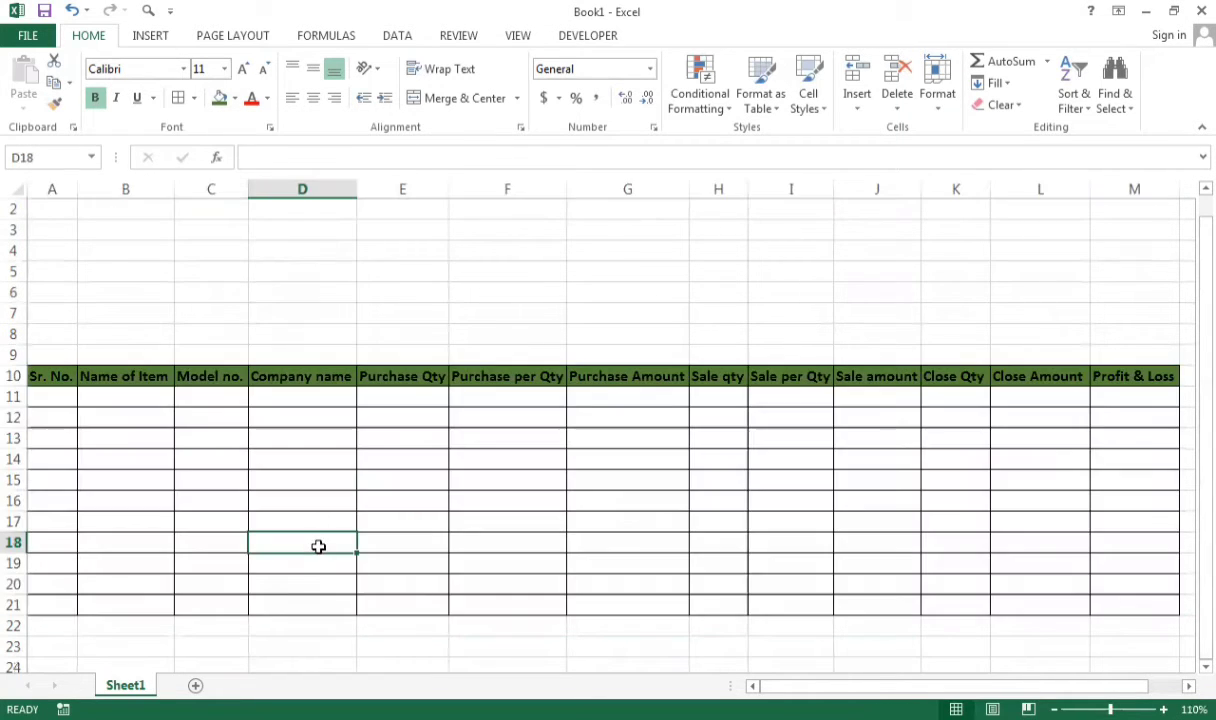
Merge and center cells D2 to J4 and enter the title "Stock Management" in them
{"action": "left_click", "coordinate": [50, 398]}
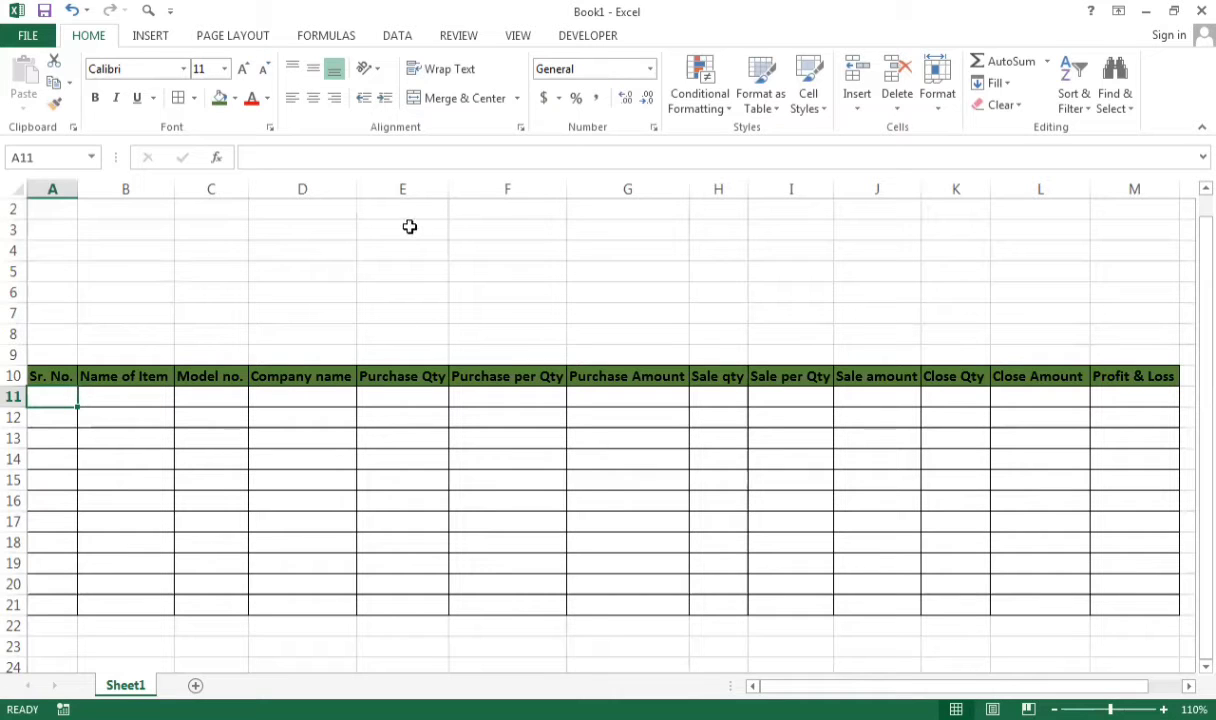
{"action": "left_click", "coordinate": [409, 227]}
{"action": "left_click_drag", "start_coordinate": [323, 210], "coordinate": [850, 262]}
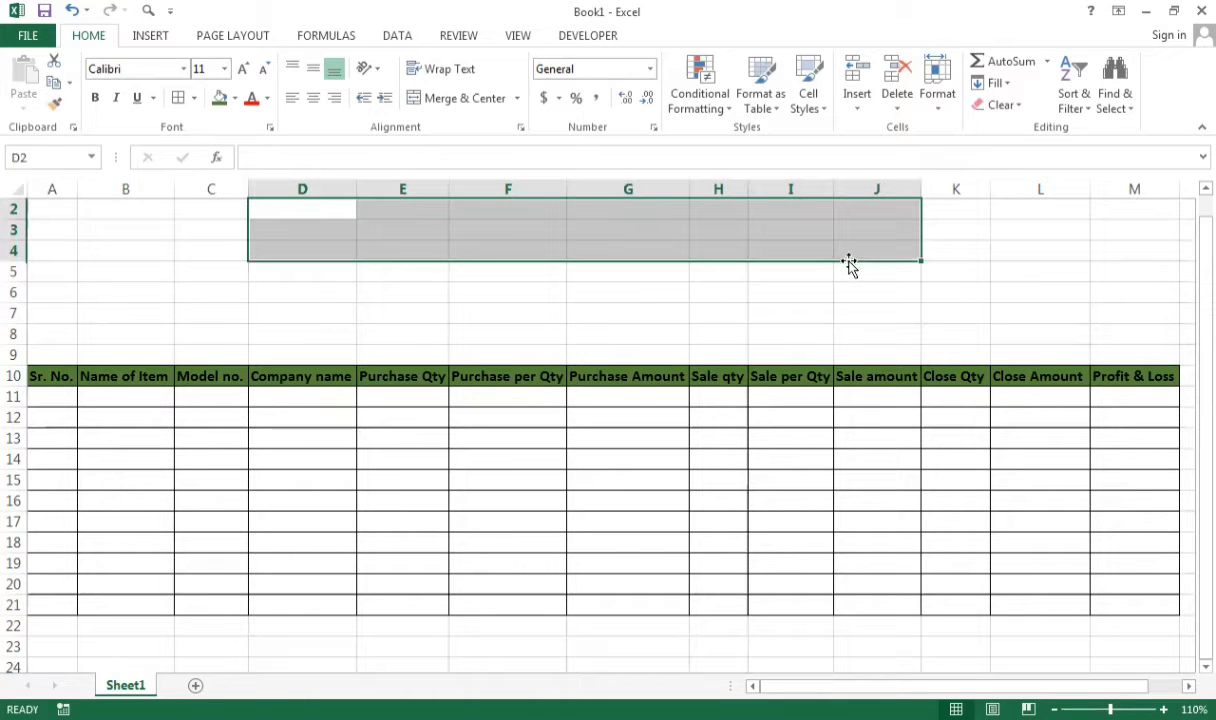
{"action": "left_click", "coordinate": [449, 106]}
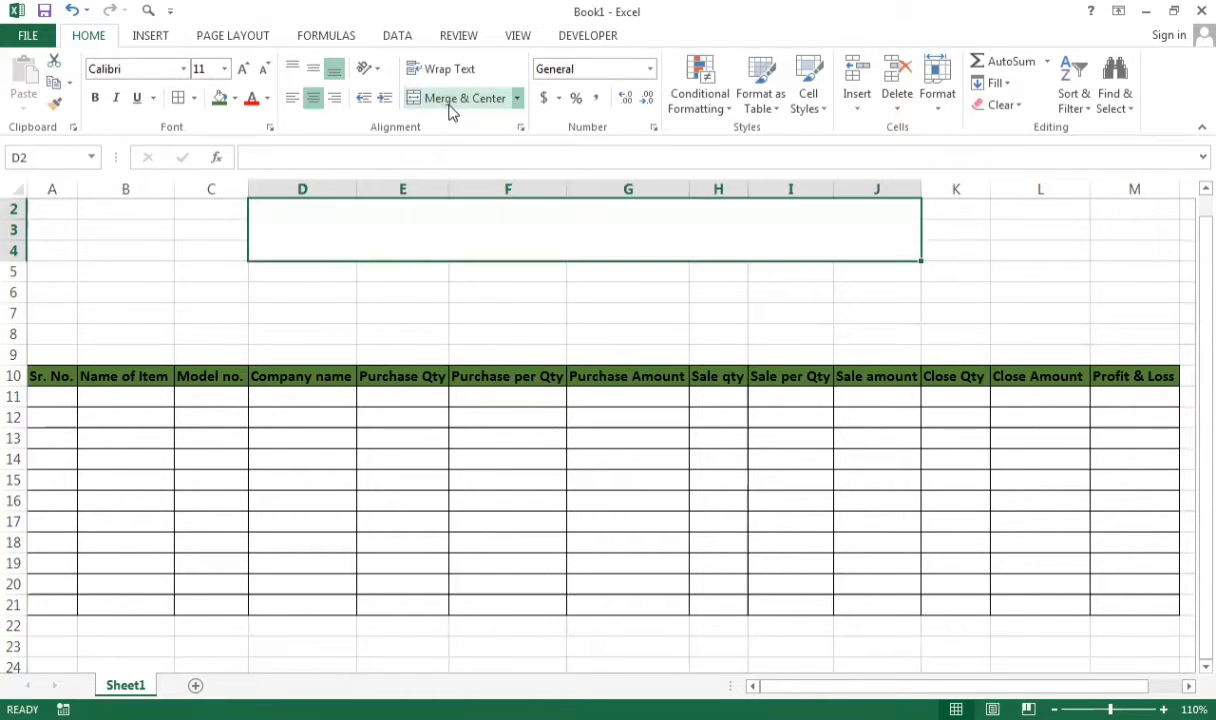
{"action": "double_click", "coordinate": [470, 241]}
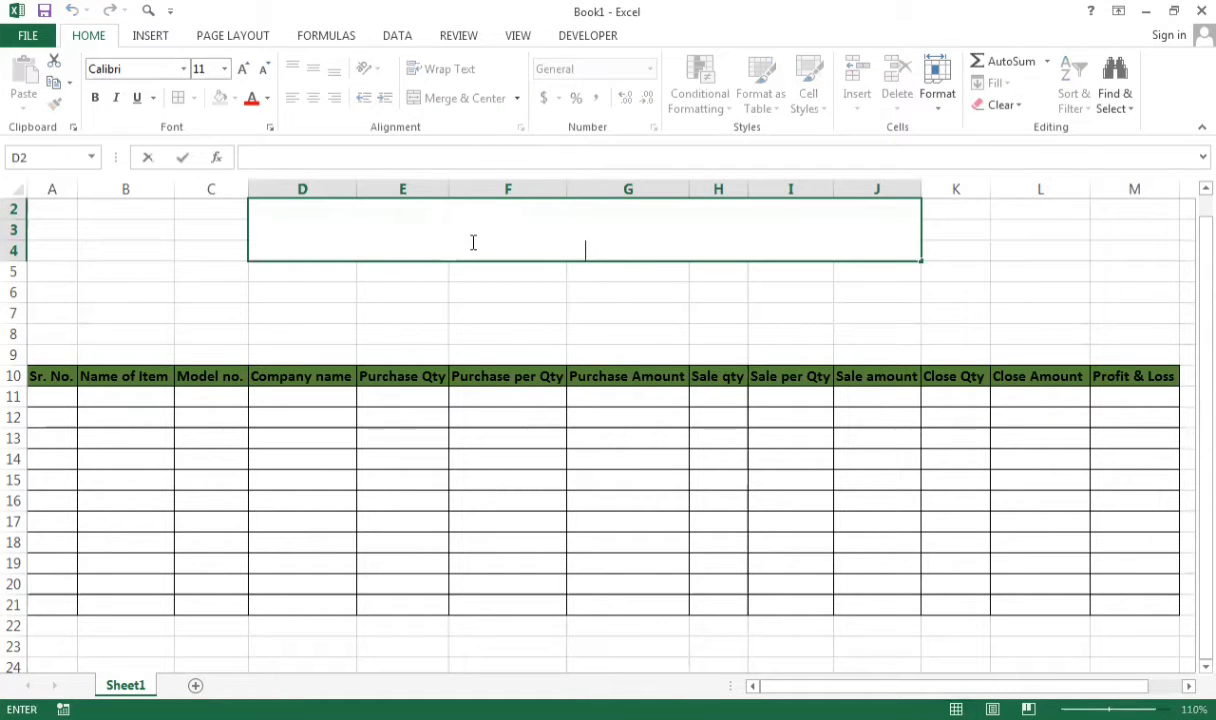
{"action": "type", "text": "Stock "}
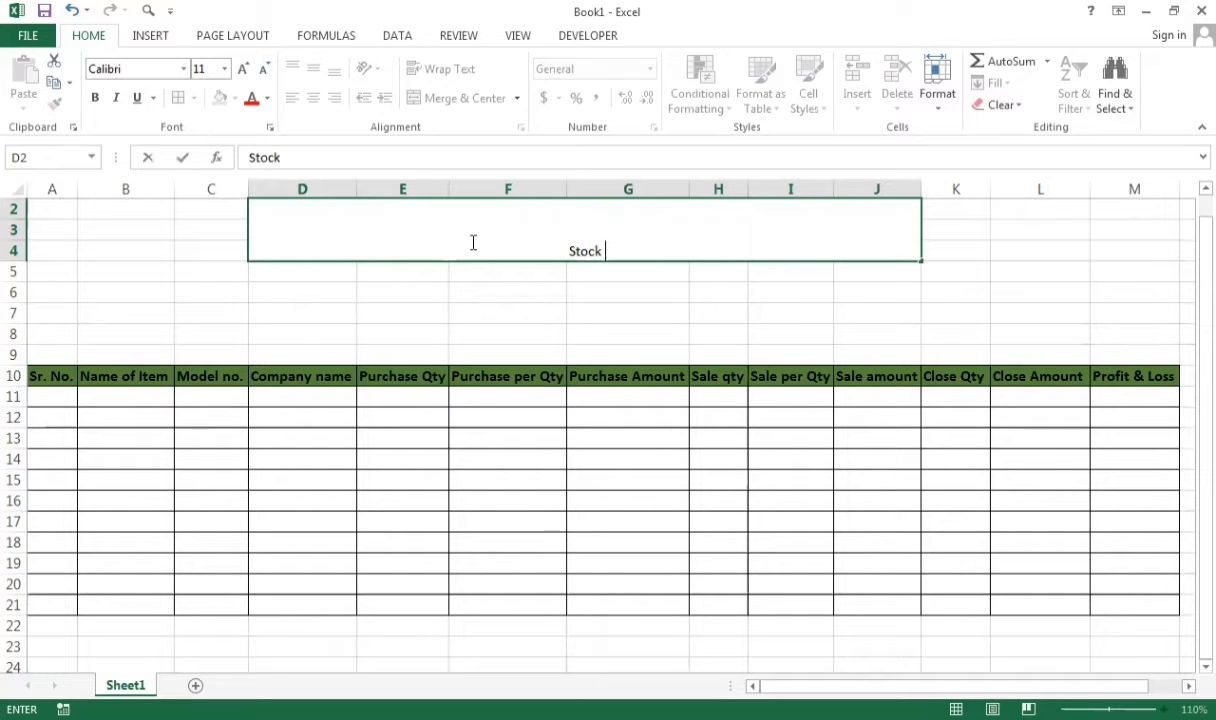
{"action": "type", "text": "Management"}
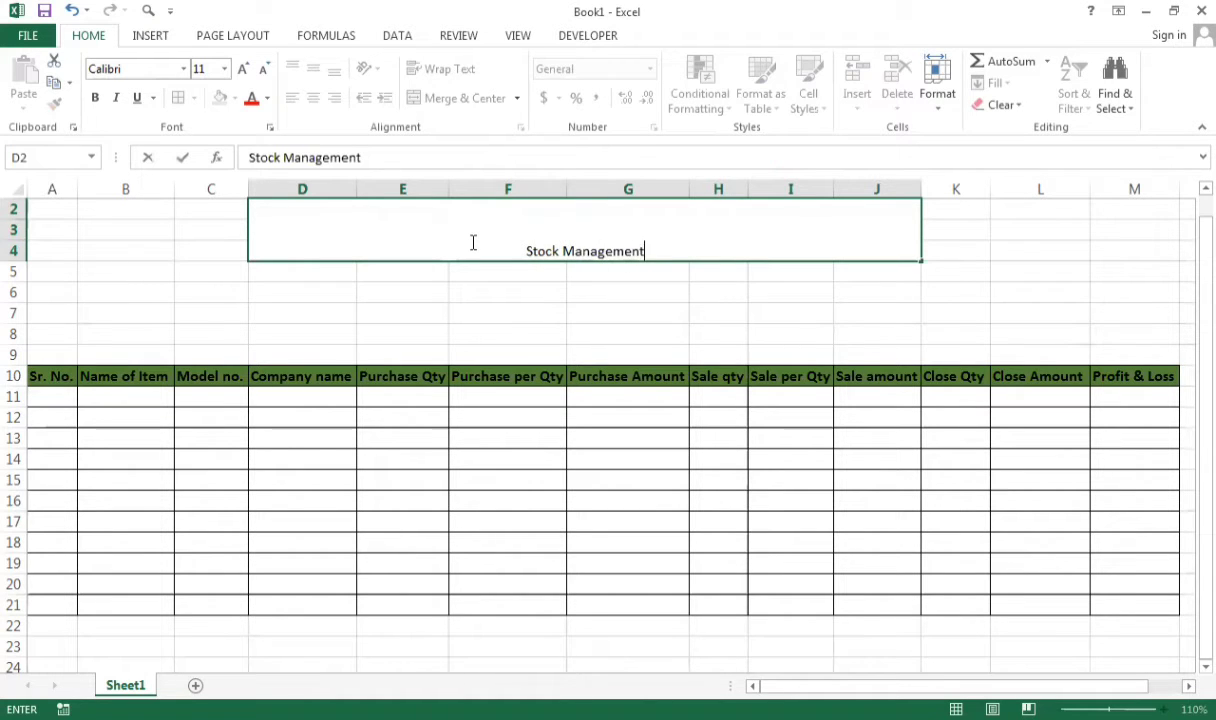
{"action": "left_click", "coordinate": [646, 296]}
Format the "Stock Management" title as bold, size 20, and align it vertically to the middle
{"action": "left_click", "coordinate": [646, 251]}
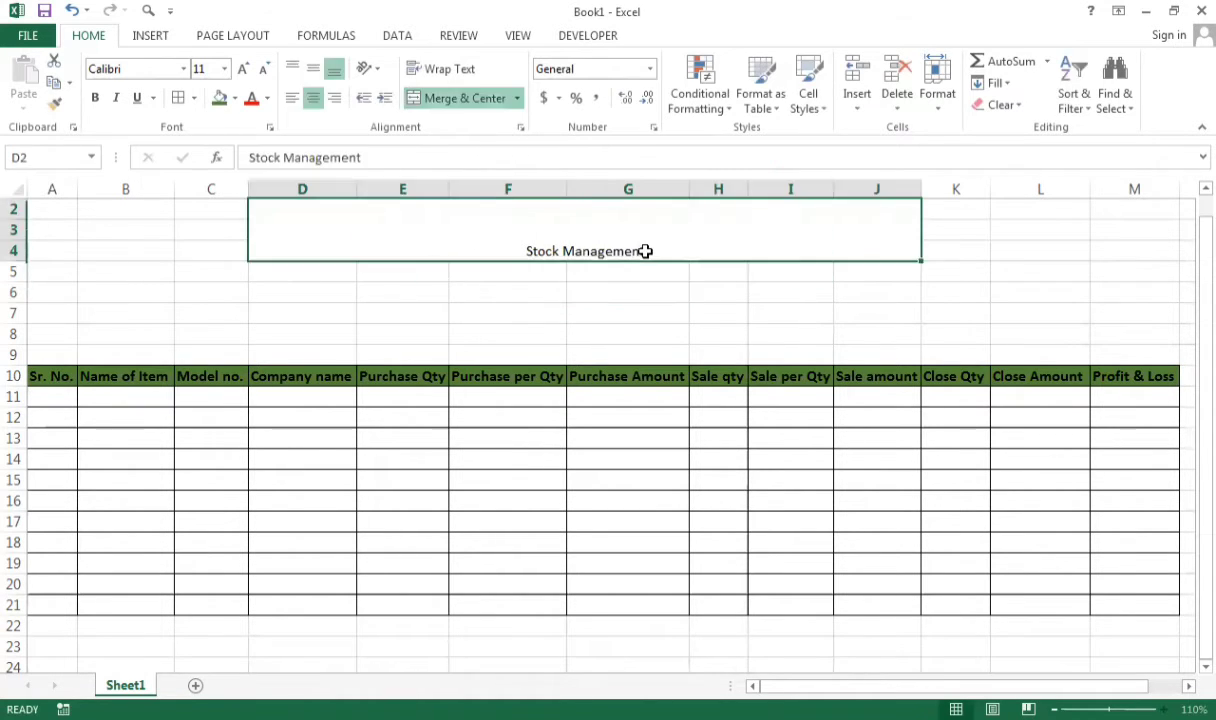
{"action": "left_click", "coordinate": [96, 98]}
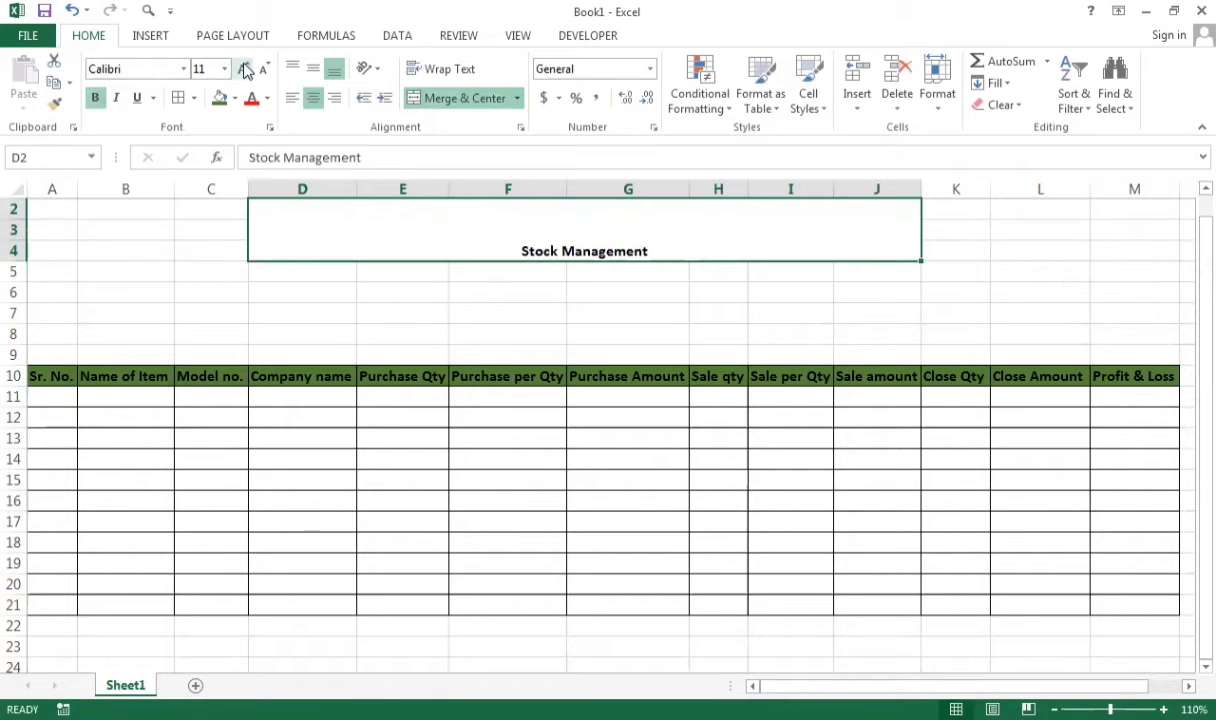
{"action": "left_click", "coordinate": [243, 69]}
{"action": "left_click", "coordinate": [243, 69]}
{"action": "left_click", "coordinate": [243, 69]}
{"action": "left_click", "coordinate": [243, 69]}
{"action": "left_click", "coordinate": [243, 69]}
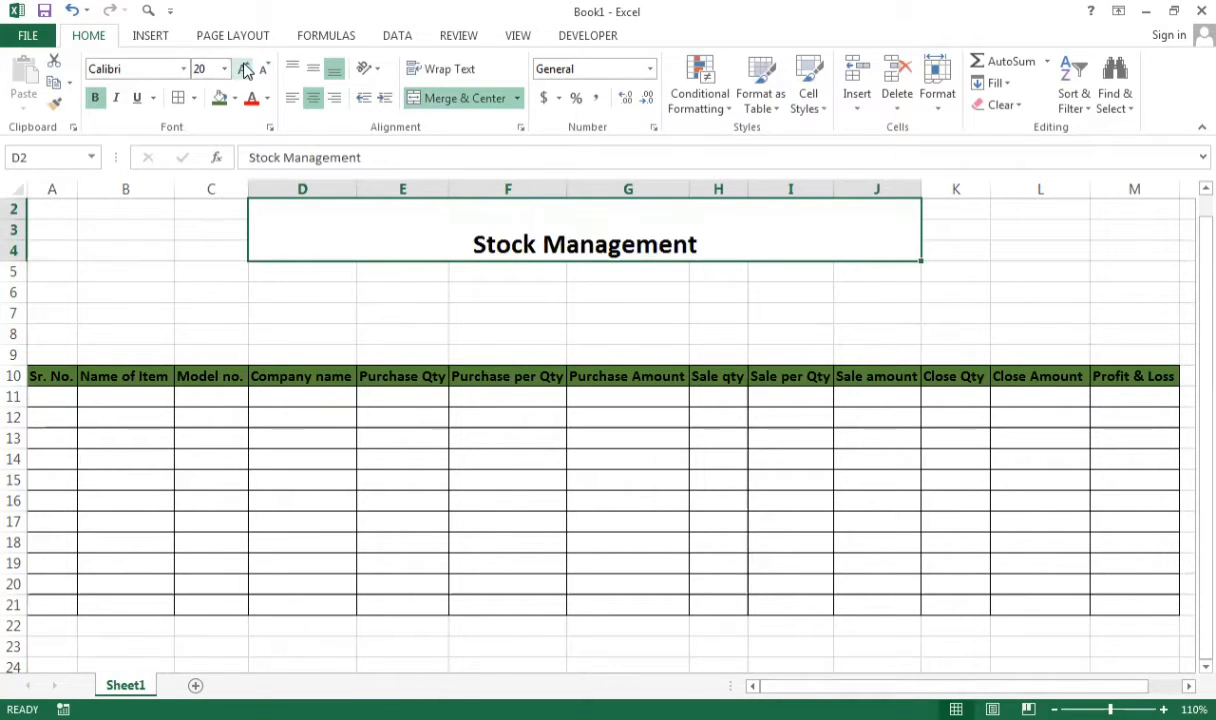
{"action": "left_click", "coordinate": [312, 70]}
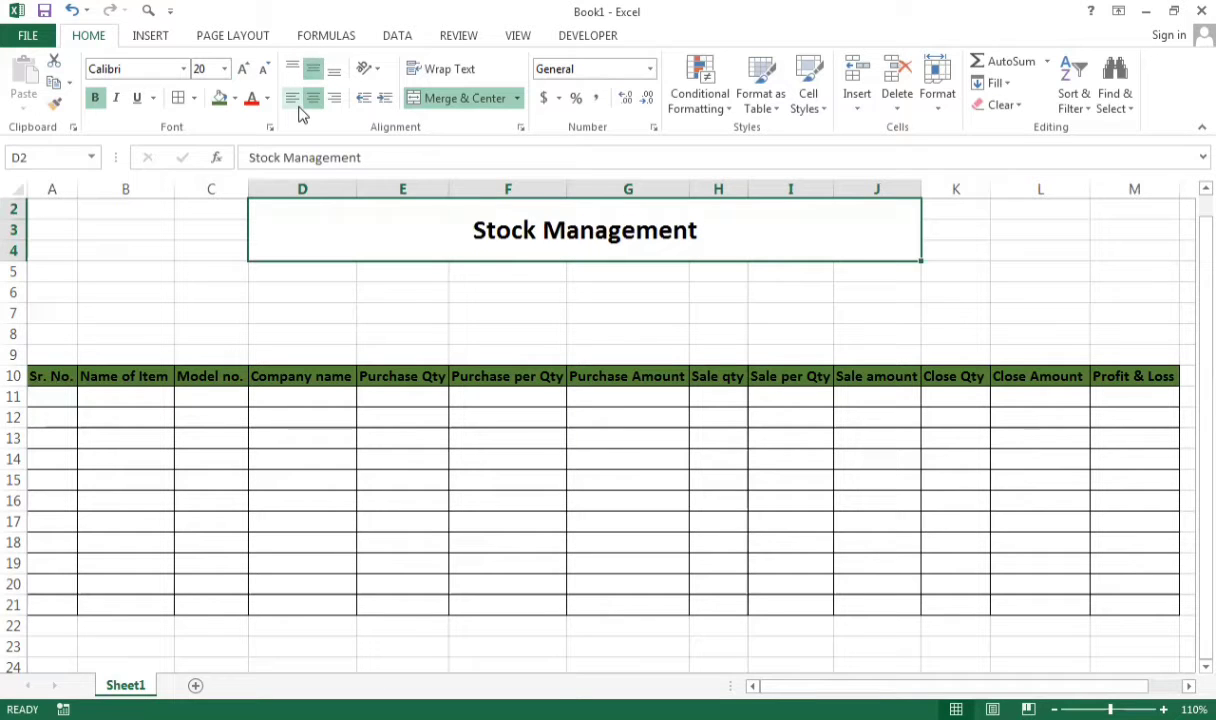
Fill the merged title cell D2 to J4 with a light gold theme color
{"action": "left_click", "coordinate": [337, 288]}
{"action": "left_click", "coordinate": [396, 242]}
{"action": "left_click", "coordinate": [235, 98]}
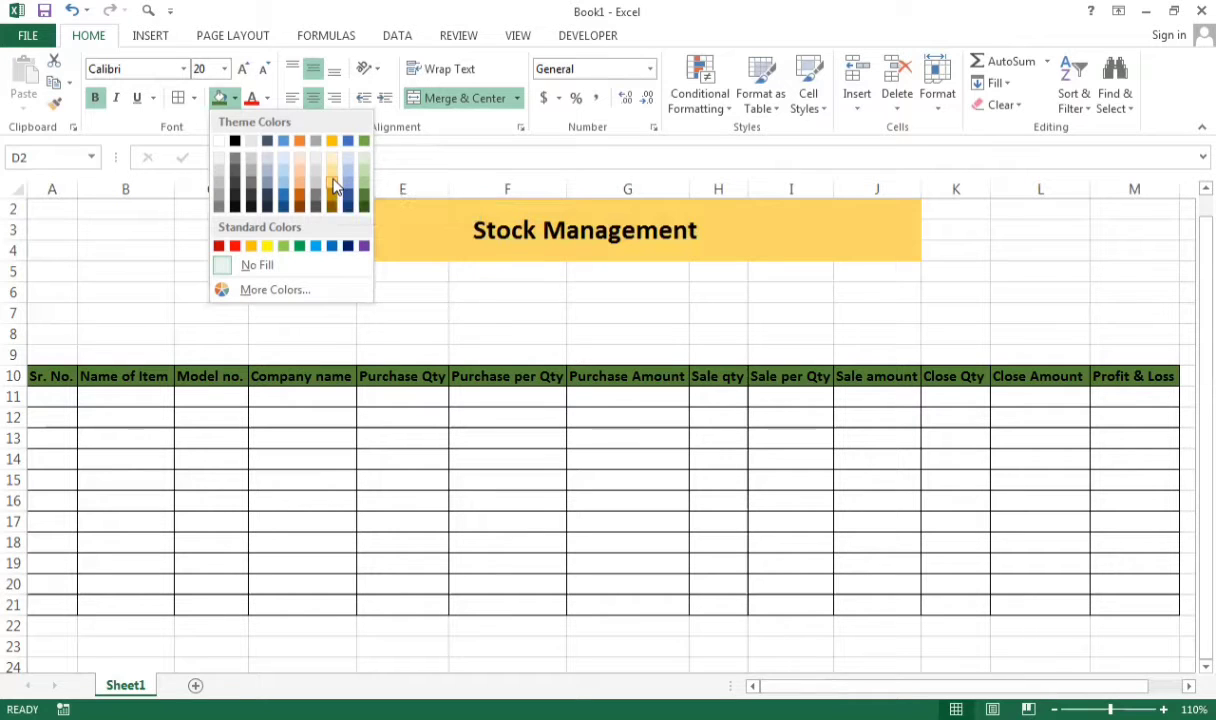
{"action": "left_click", "coordinate": [335, 187]}
{"action": "left_click", "coordinate": [499, 329]}
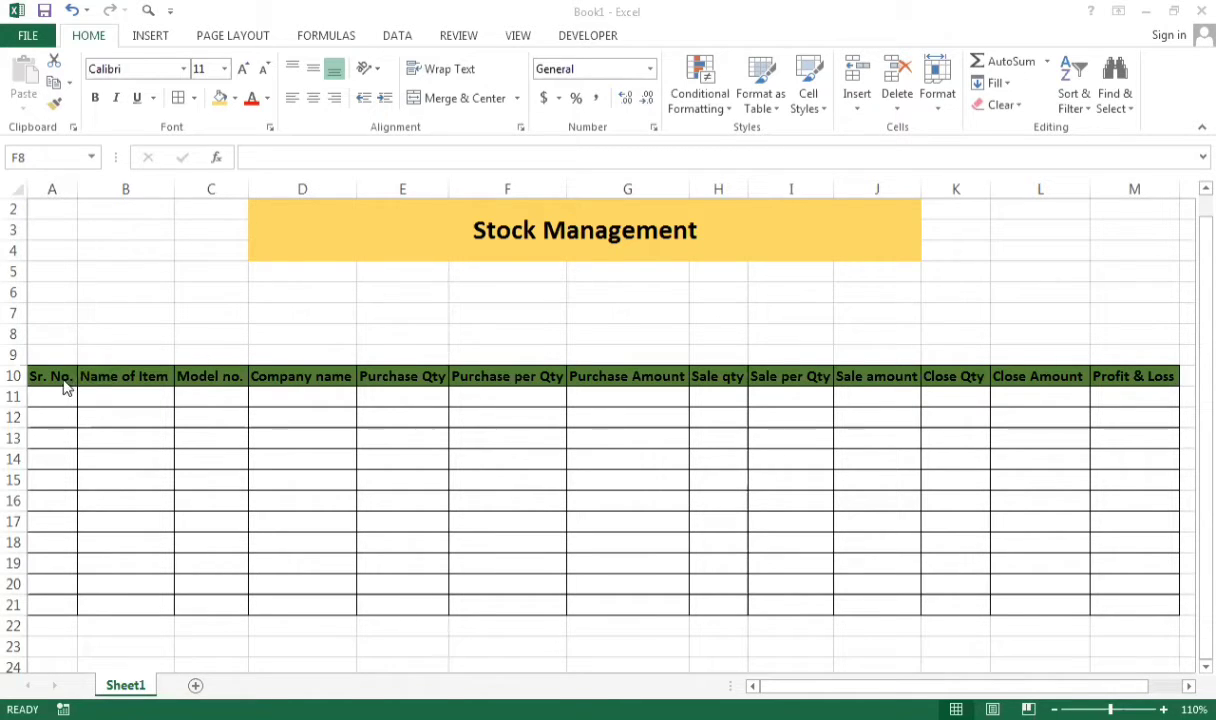
Review the table's columns one by one, from Name of Item through Profit & Loss
{"action": "left_click", "coordinate": [132, 395]}
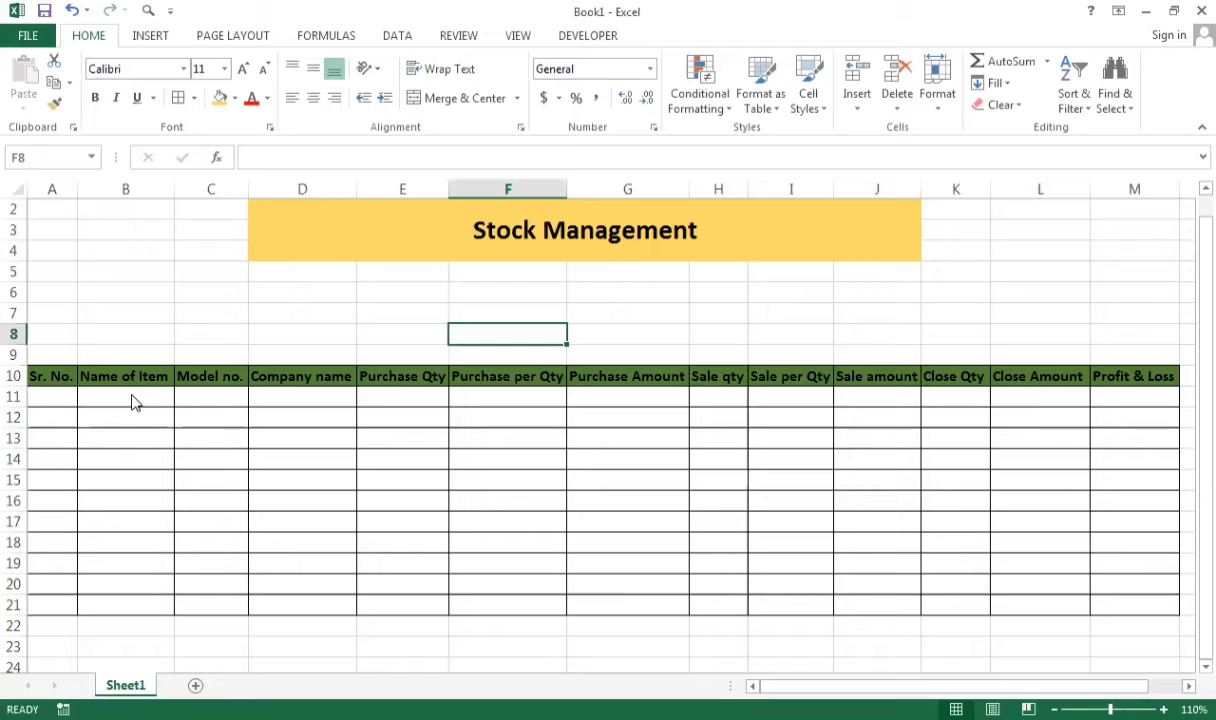
{"action": "left_click", "coordinate": [197, 399]}
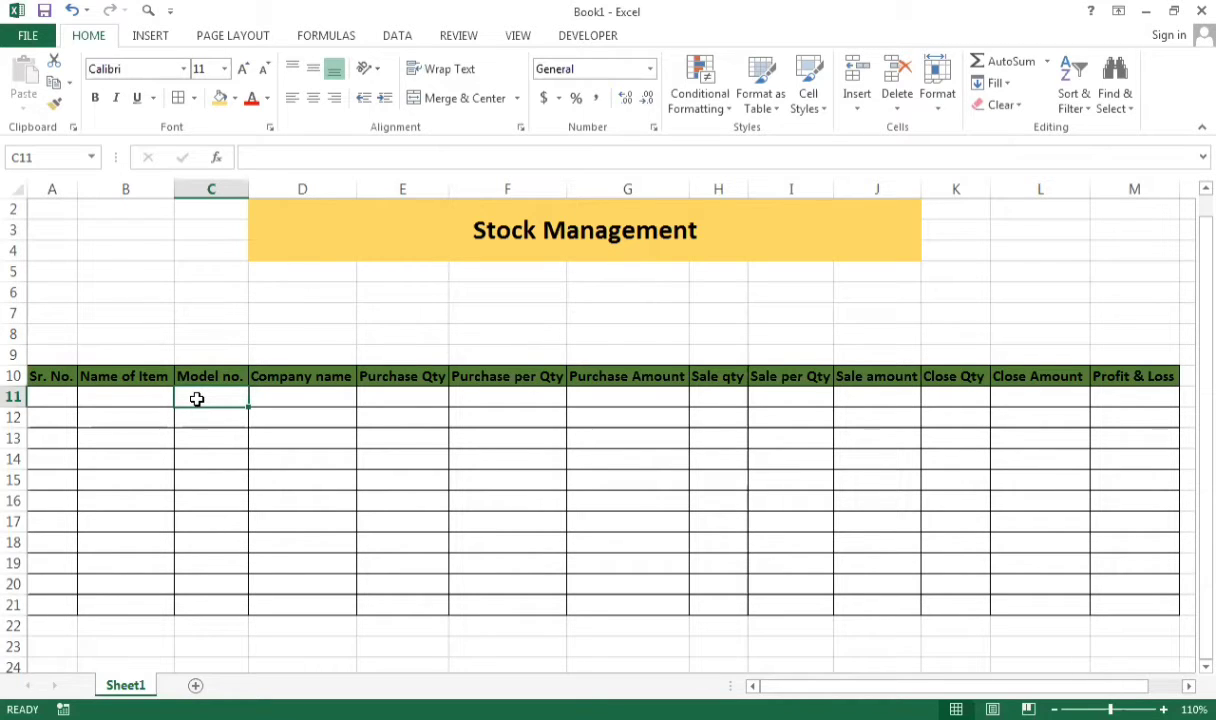
{"action": "left_click", "coordinate": [299, 392]}
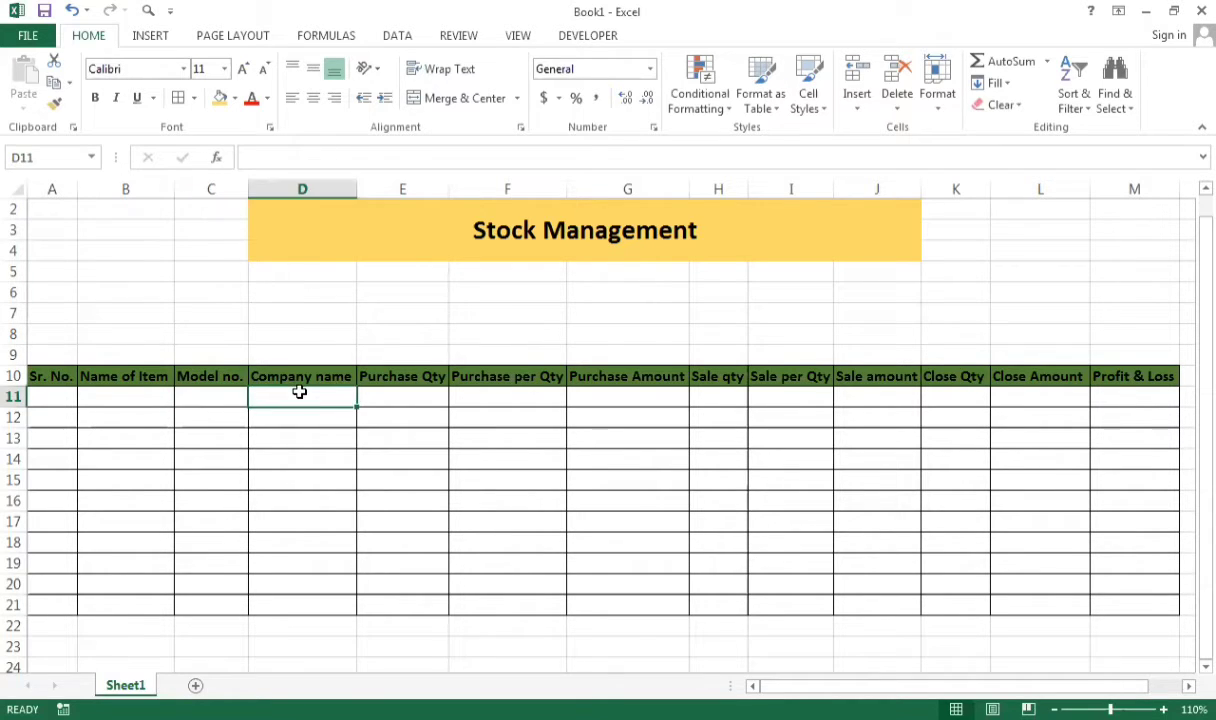
{"action": "left_click", "coordinate": [397, 405]}
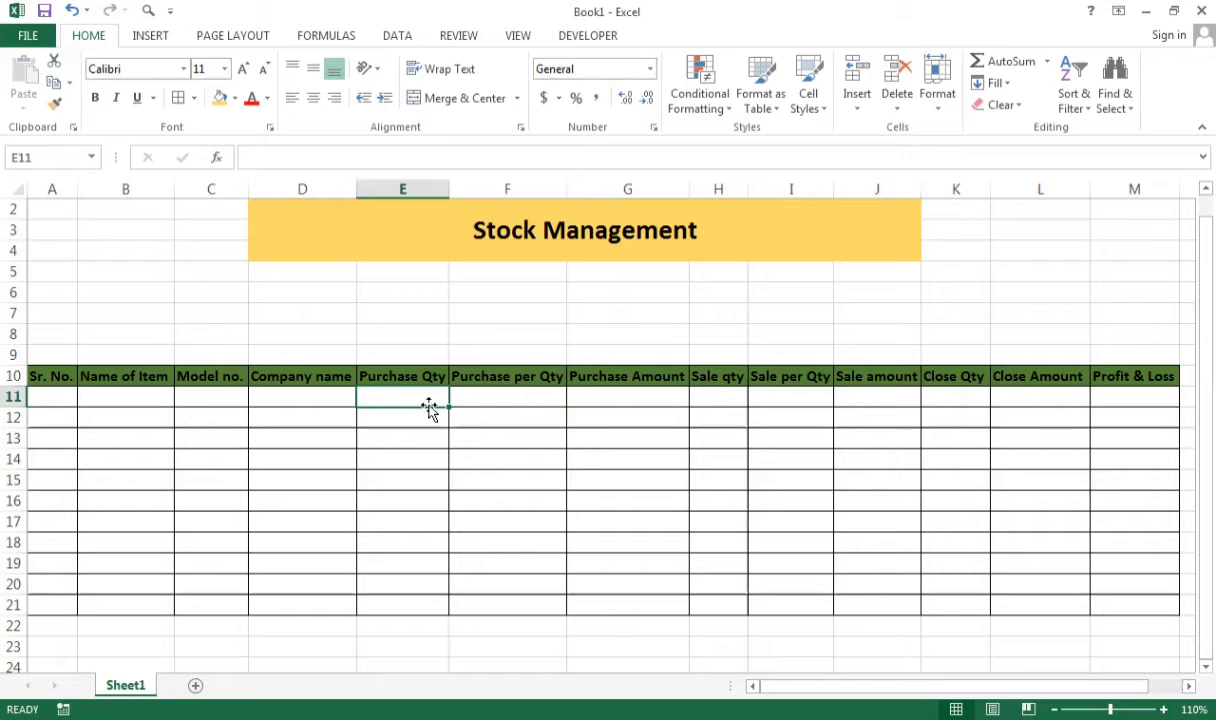
{"action": "left_click", "coordinate": [491, 397]}
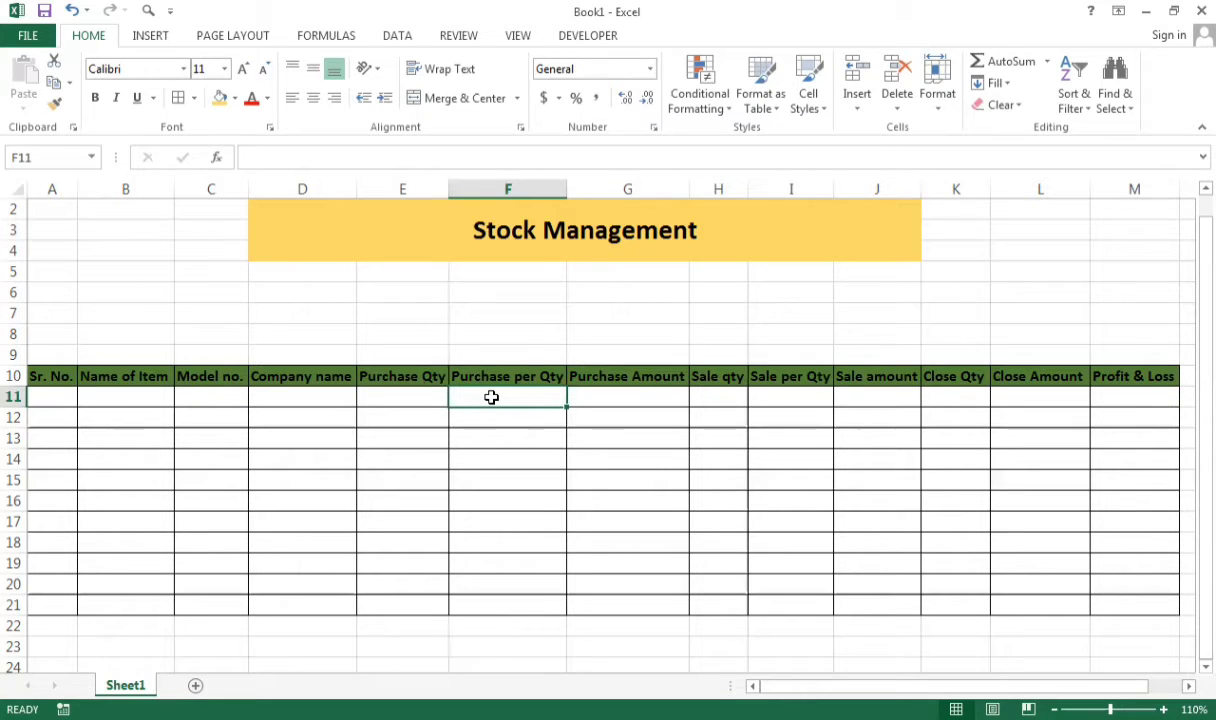
{"action": "left_click", "coordinate": [626, 404]}
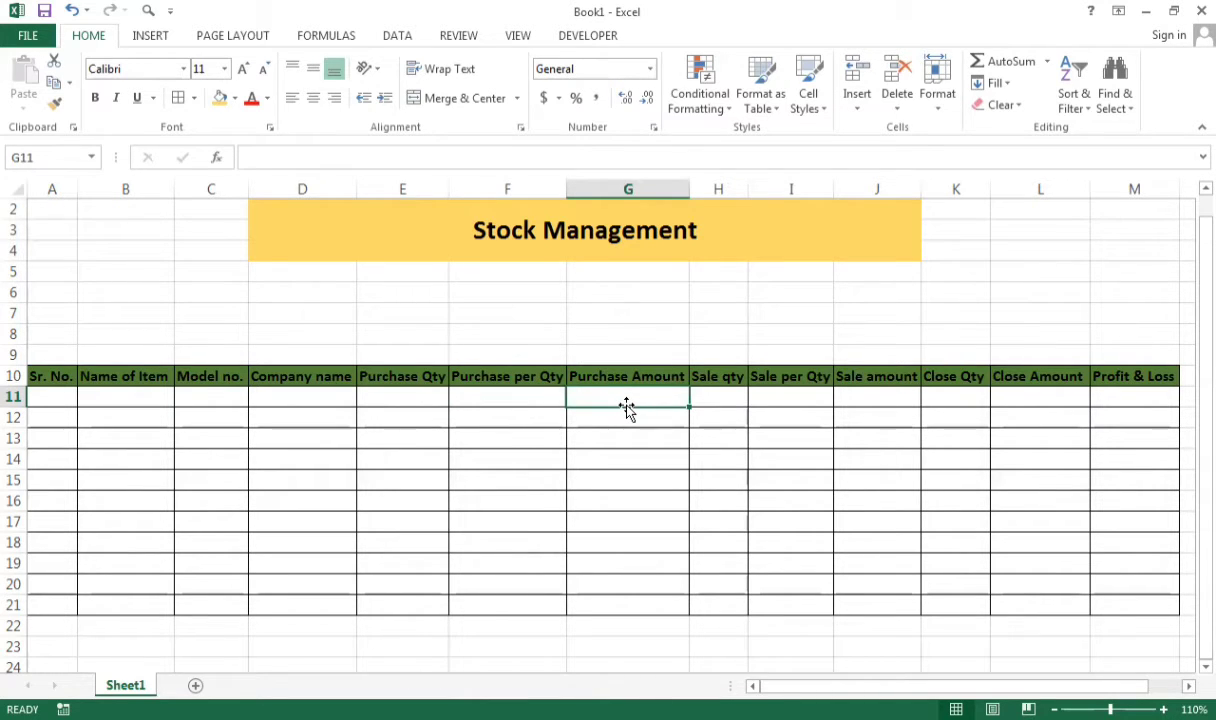
{"action": "left_click", "coordinate": [711, 397]}
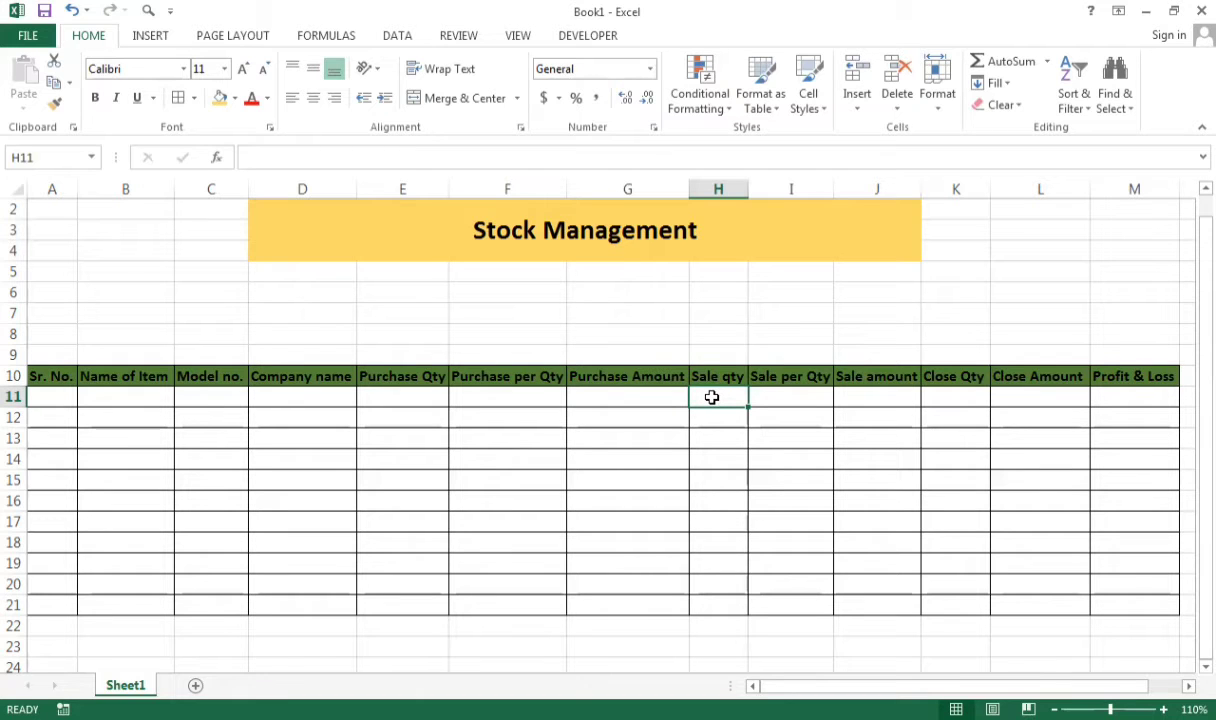
{"action": "left_click", "coordinate": [774, 397]}
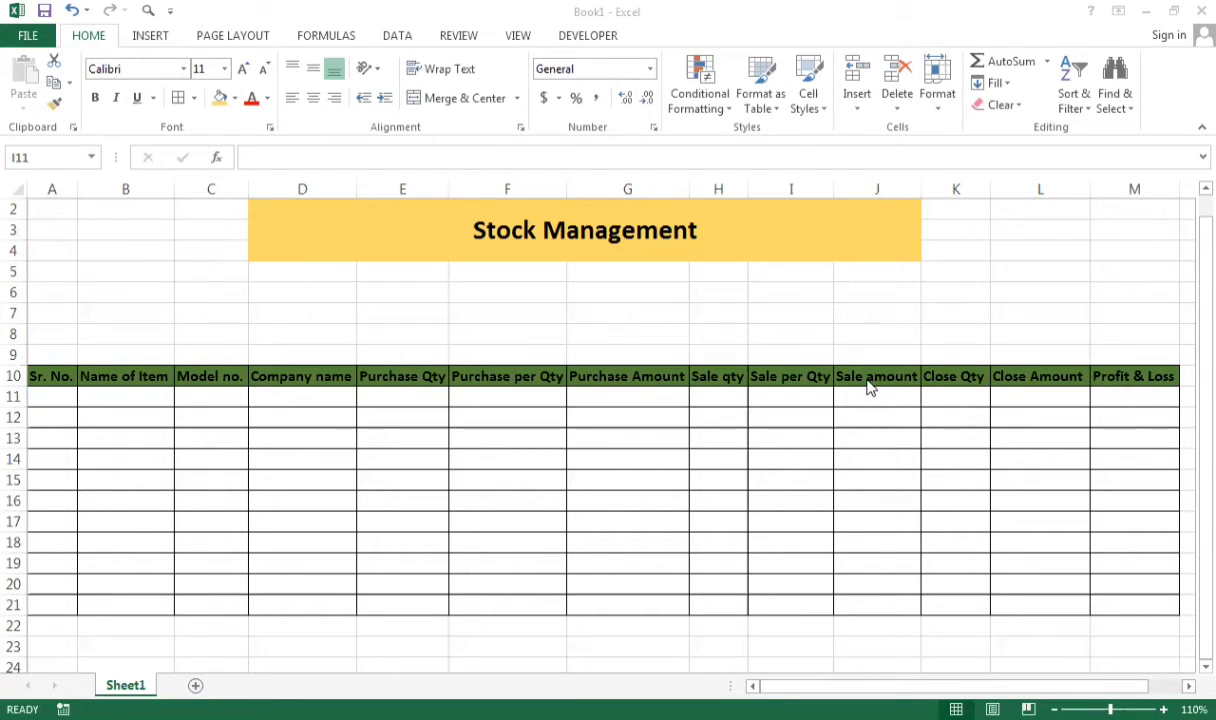
{"action": "left_click", "coordinate": [866, 379]}
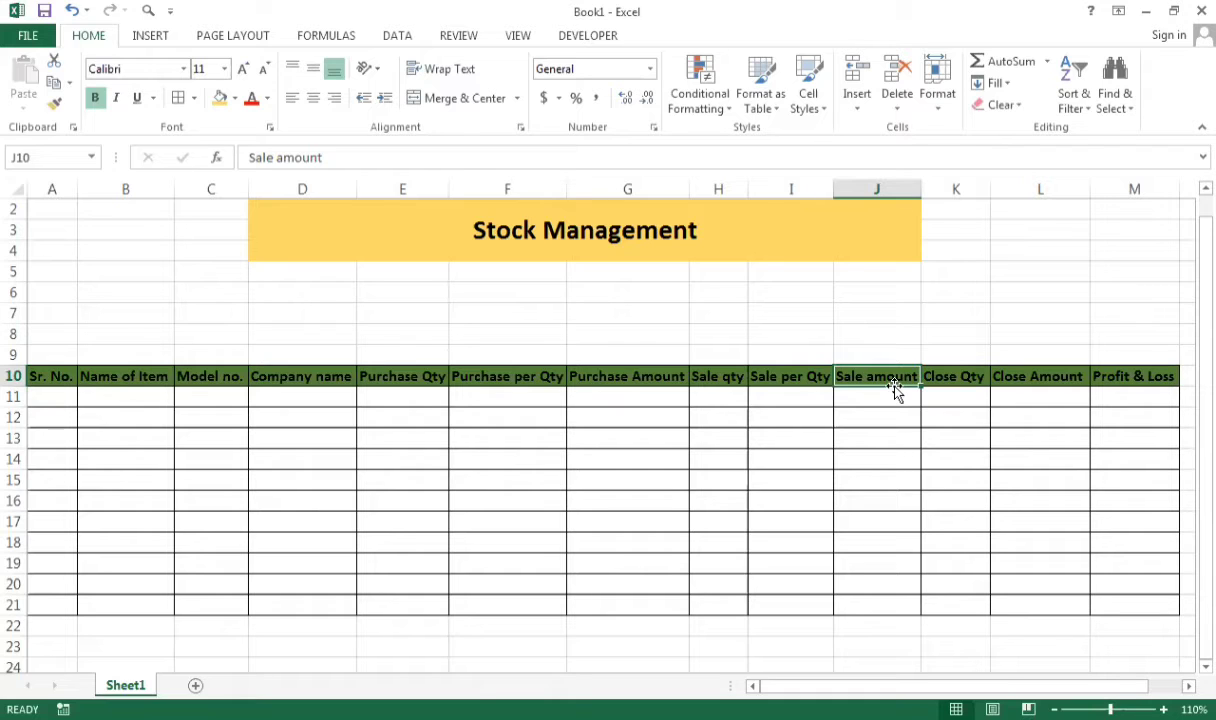
{"action": "left_click", "coordinate": [968, 379]}
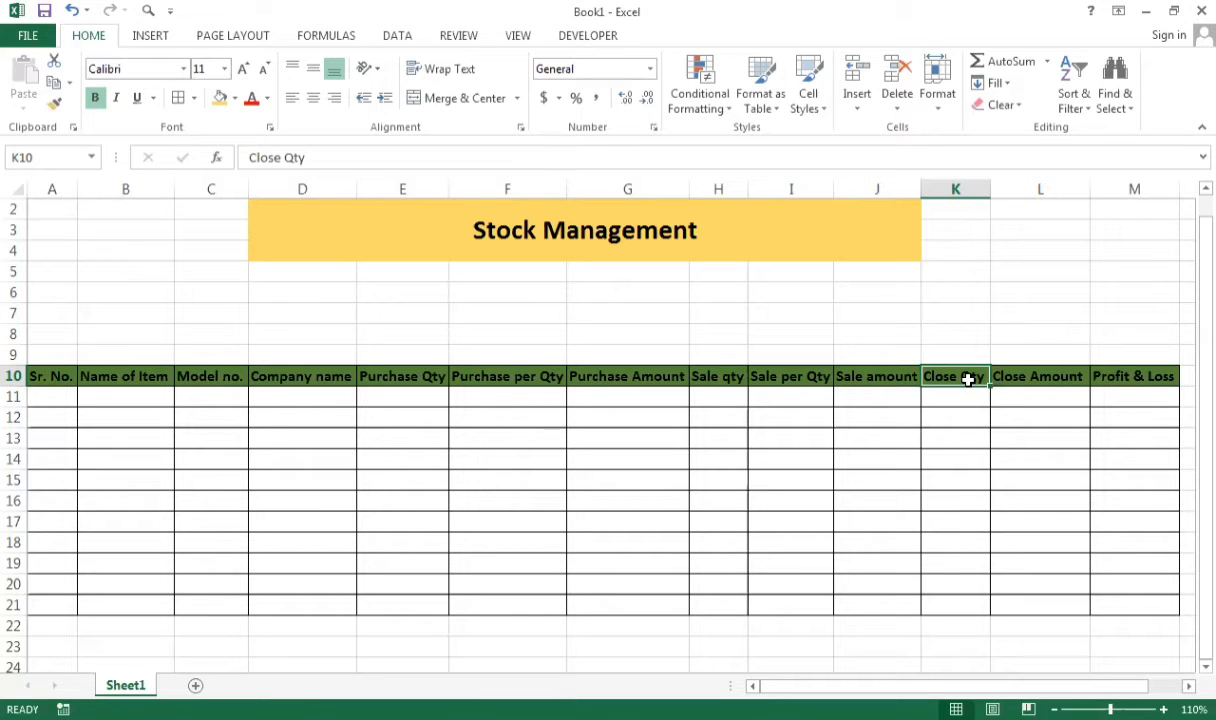
{"action": "left_click", "coordinate": [1021, 379]}
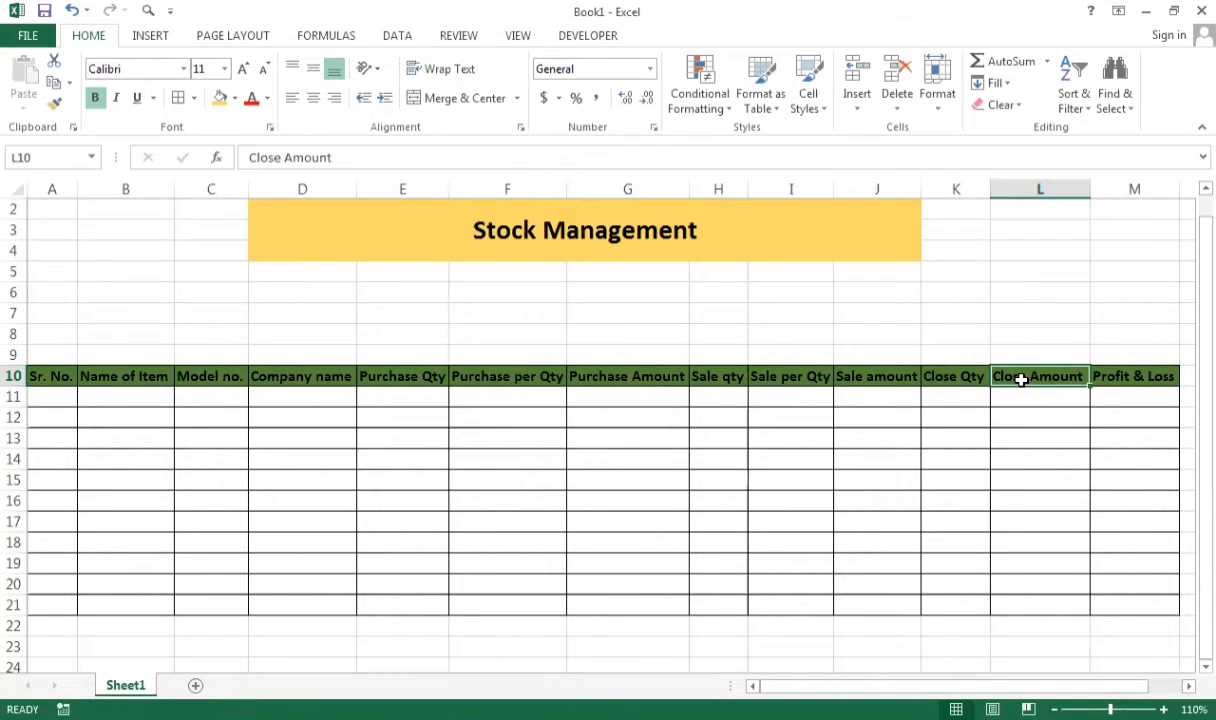
{"action": "left_click", "coordinate": [1126, 378]}
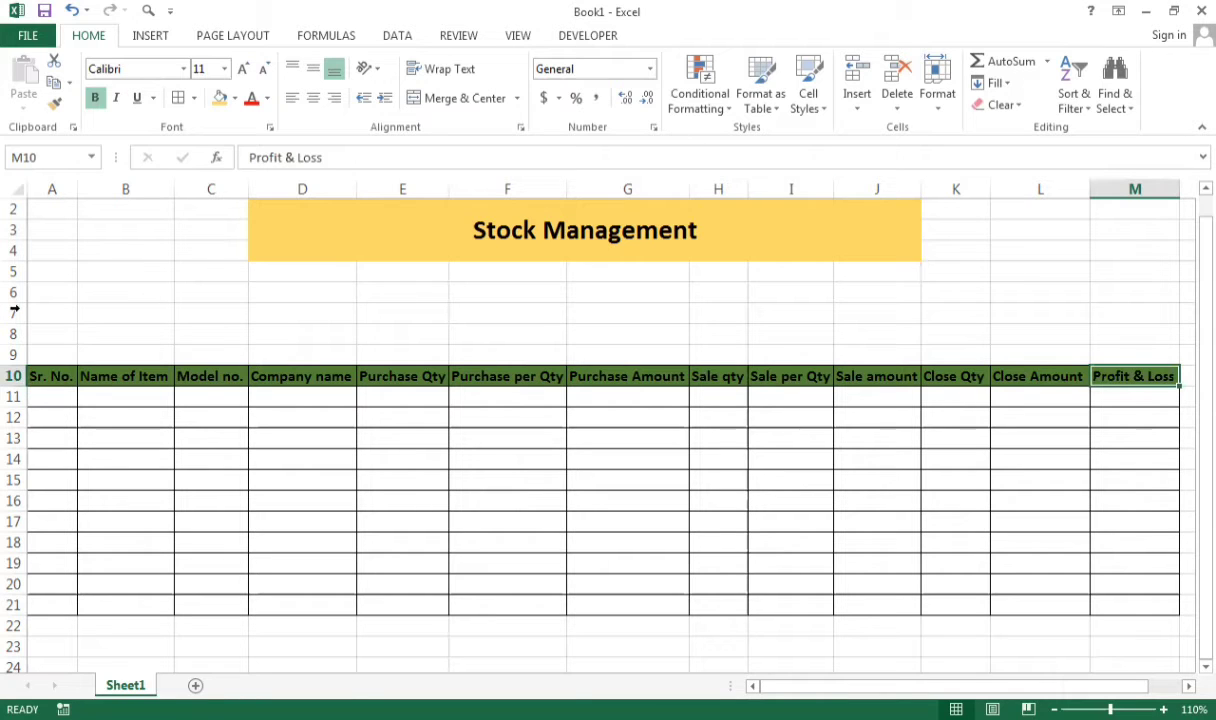
Enter serial number 1 and the item name "Samsung Tv" in row 11, the first row of the table
{"action": "left_click", "coordinate": [50, 396]}
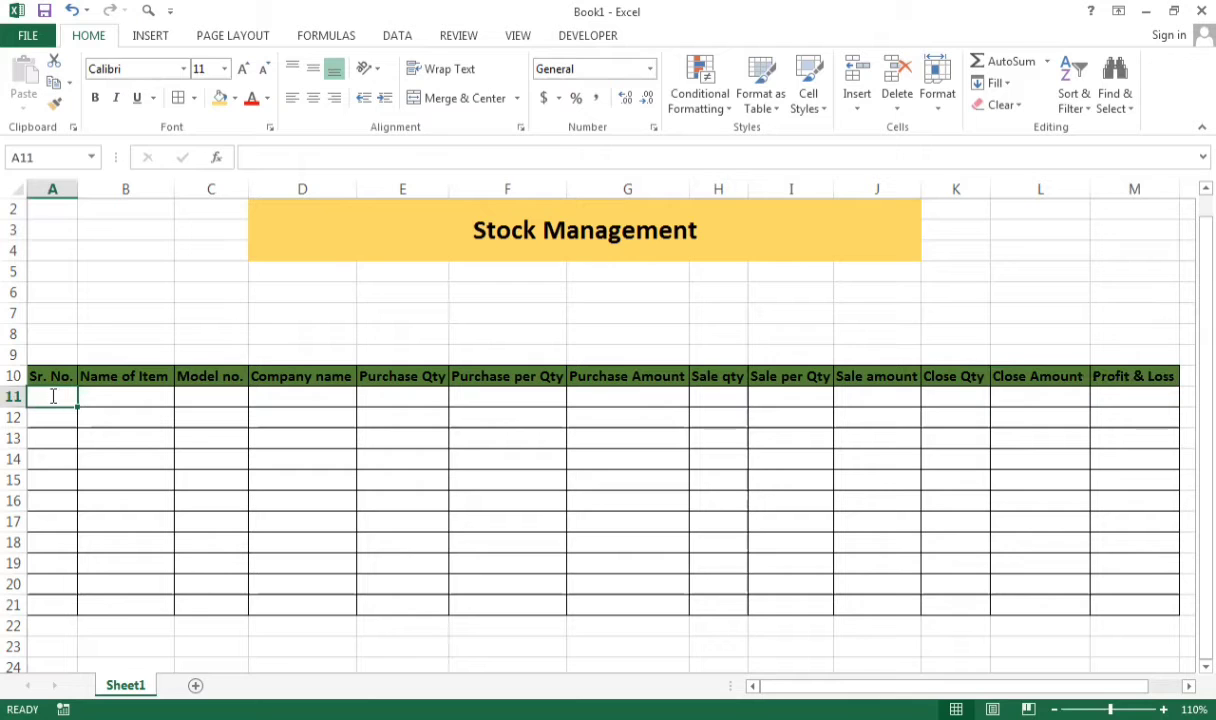
{"action": "type", "text": "1"}
{"action": "left_click", "coordinate": [119, 397]}
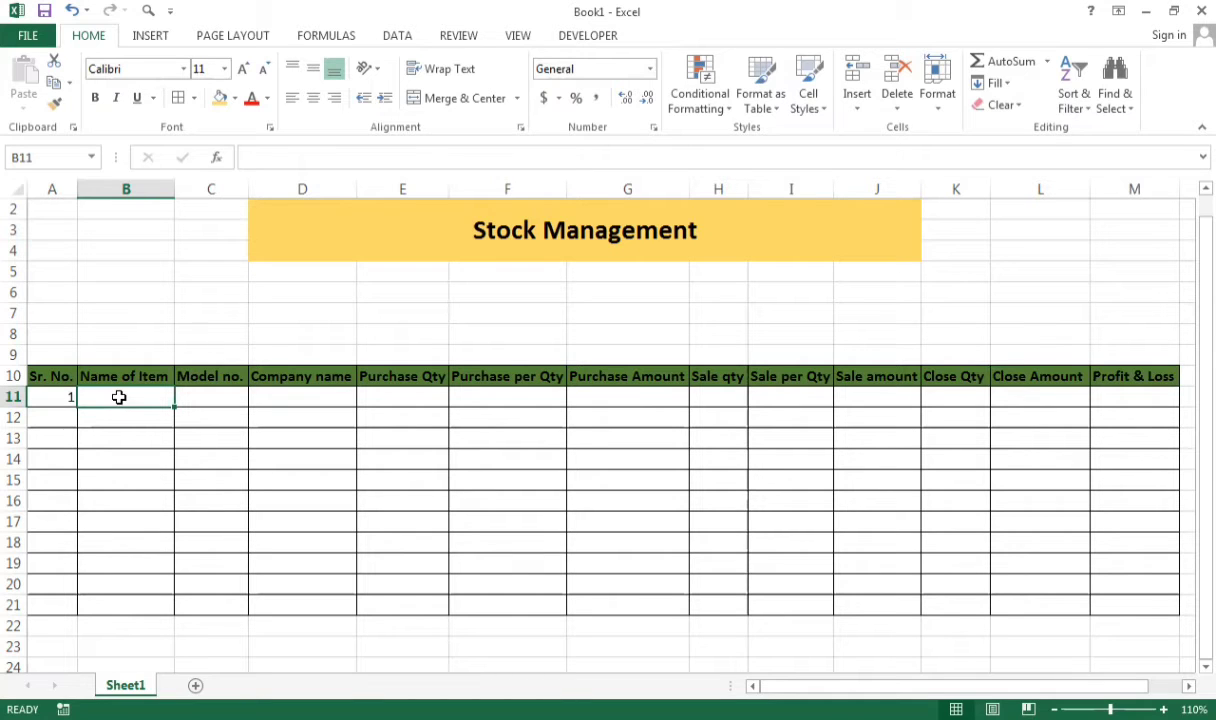
{"action": "type", "text": "Samsung"}
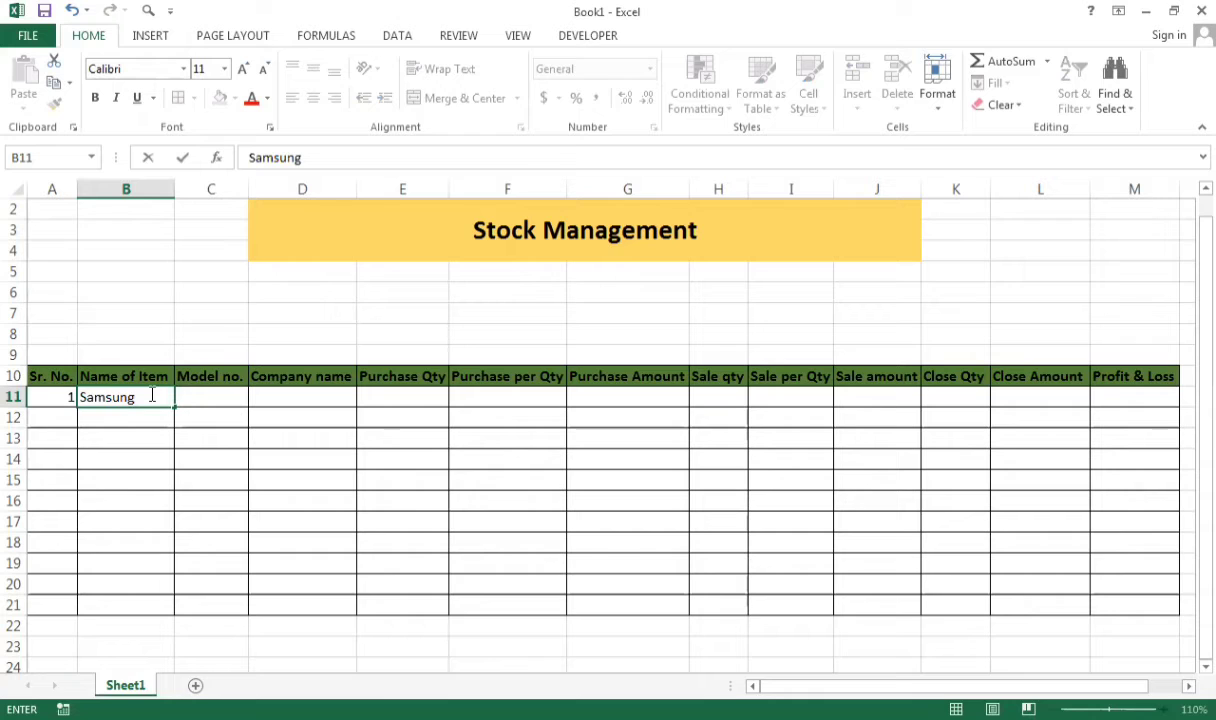
{"action": "type", "text": " Tv"}
Enter model number "s-123" and company name "Samsung" for the Samsung Tv item in row 11
{"action": "left_click", "coordinate": [210, 390]}
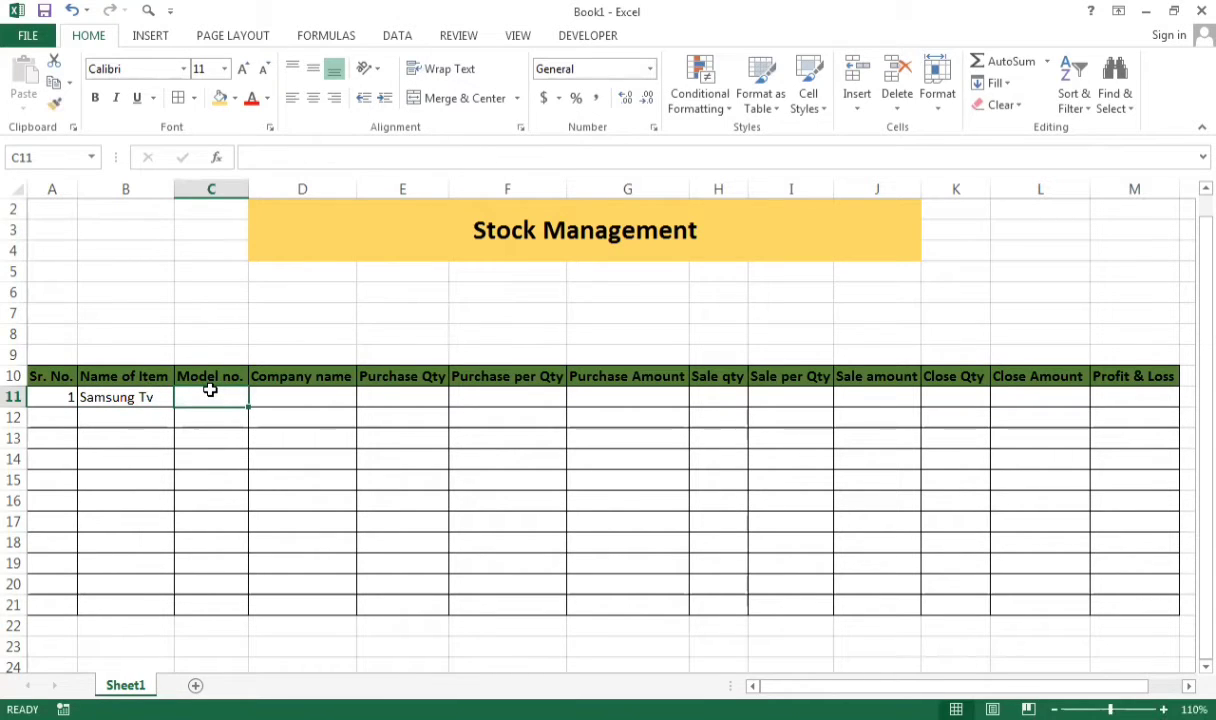
{"action": "type", "text": "s"}
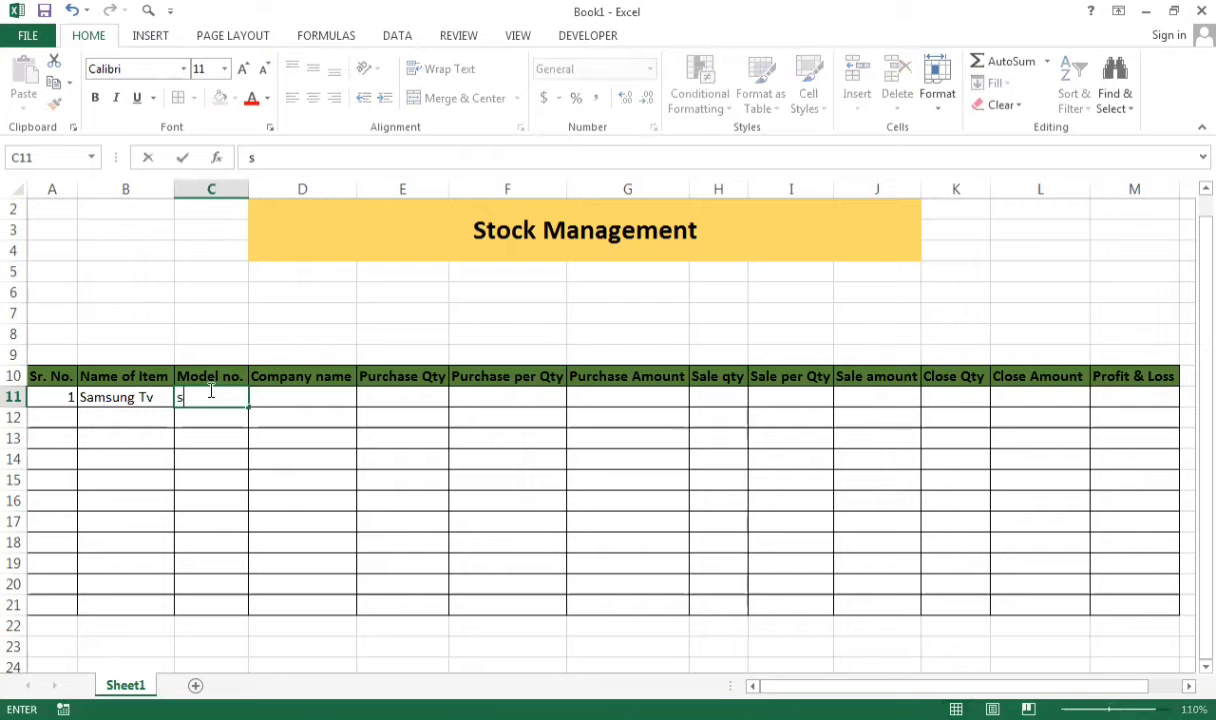
{"action": "type", "text": "-123"}
{"action": "left_click", "coordinate": [299, 399]}
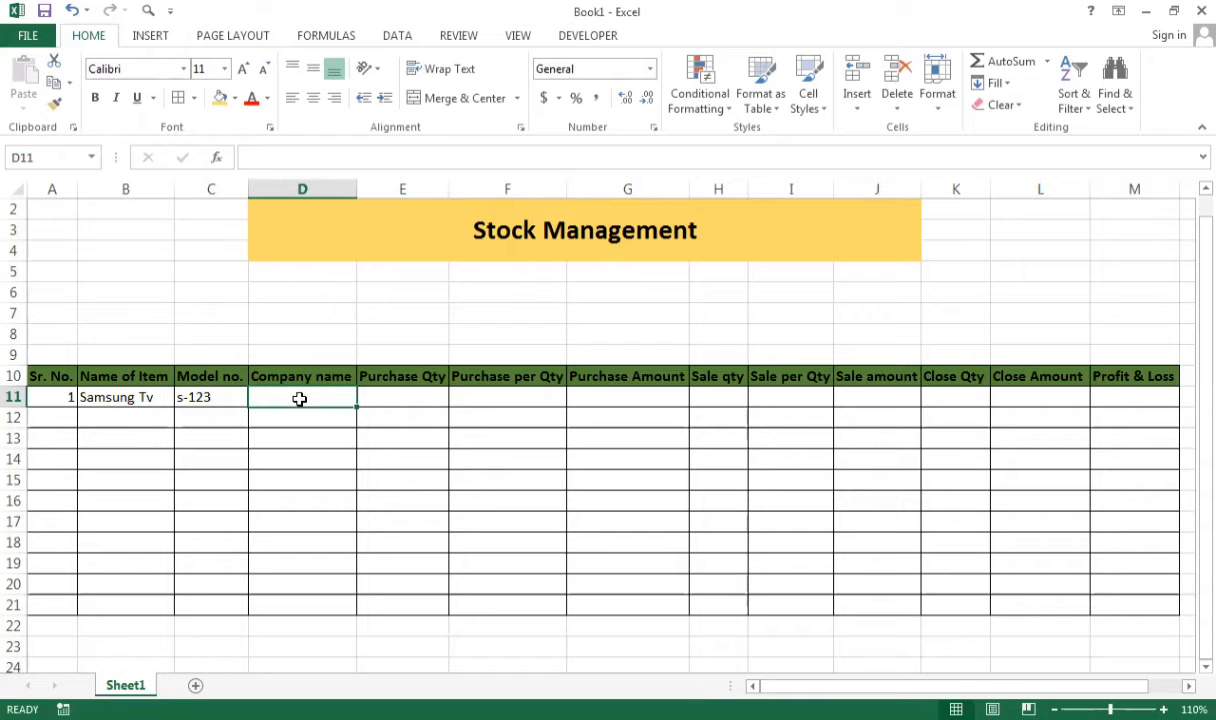
{"action": "type", "text": "Sa"}
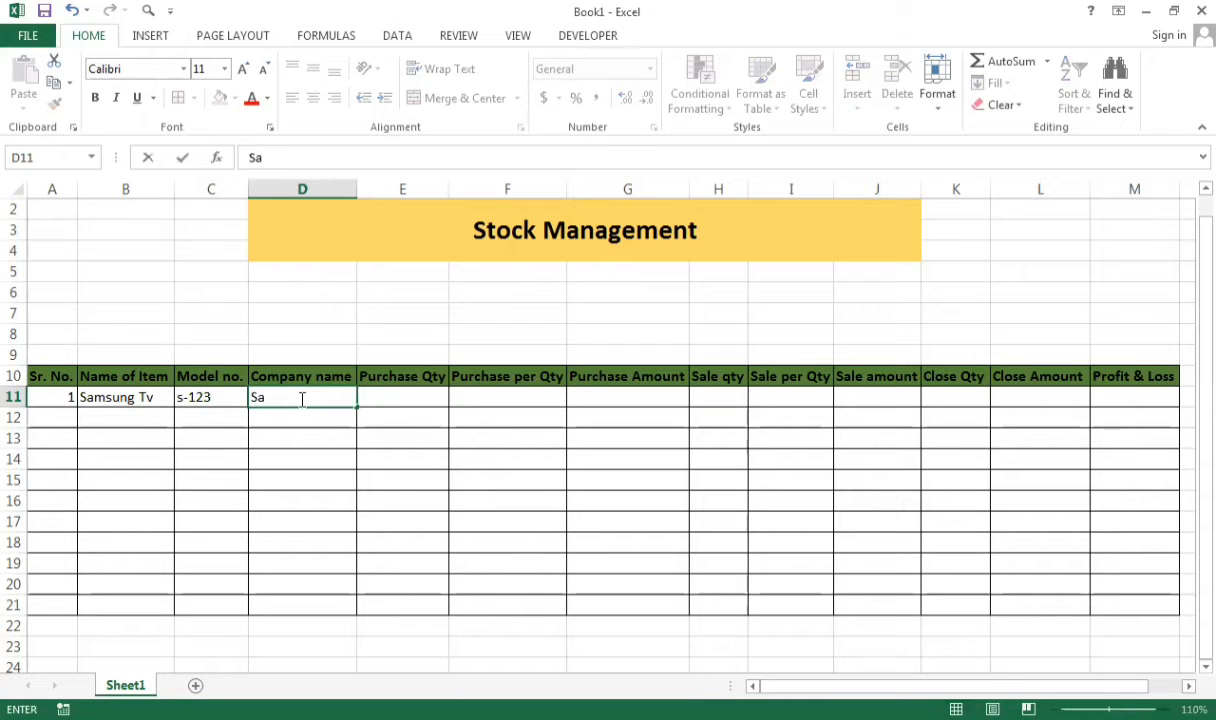
{"action": "type", "text": "msung"}
Enter a purchase quantity of 10 and a purchase price per quantity of 50,000 in row 11
{"action": "left_click", "coordinate": [413, 392]}
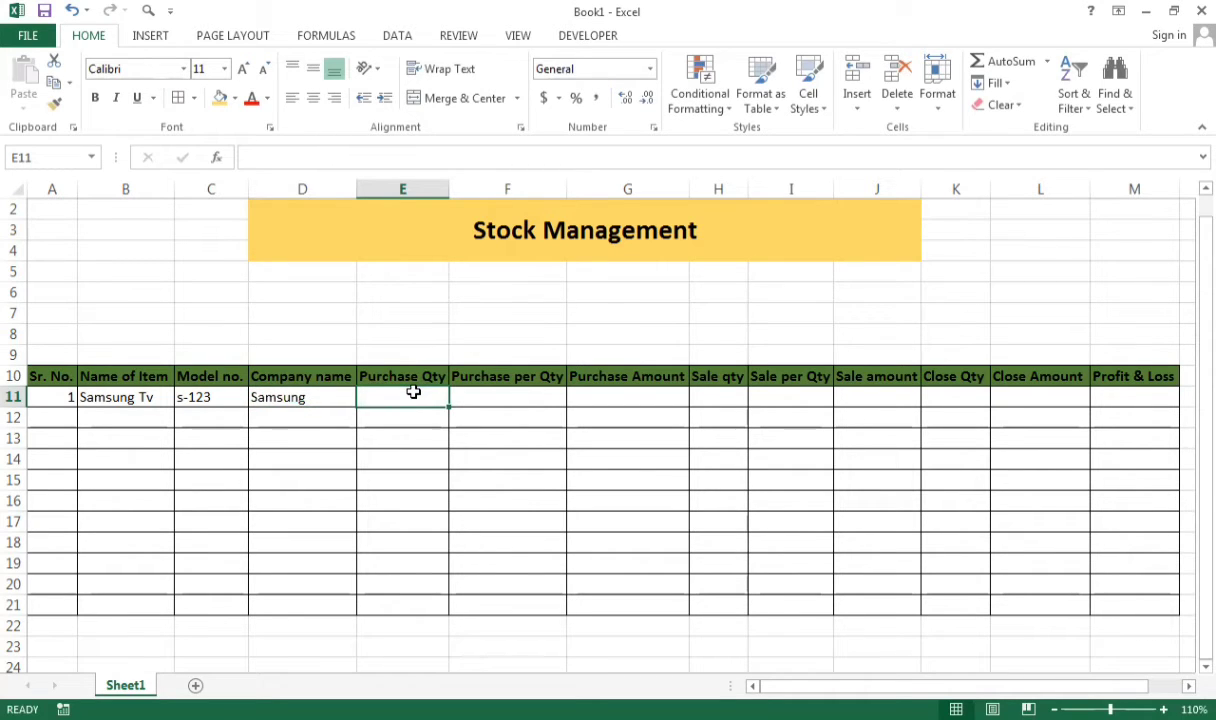
{"action": "type", "text": "10"}
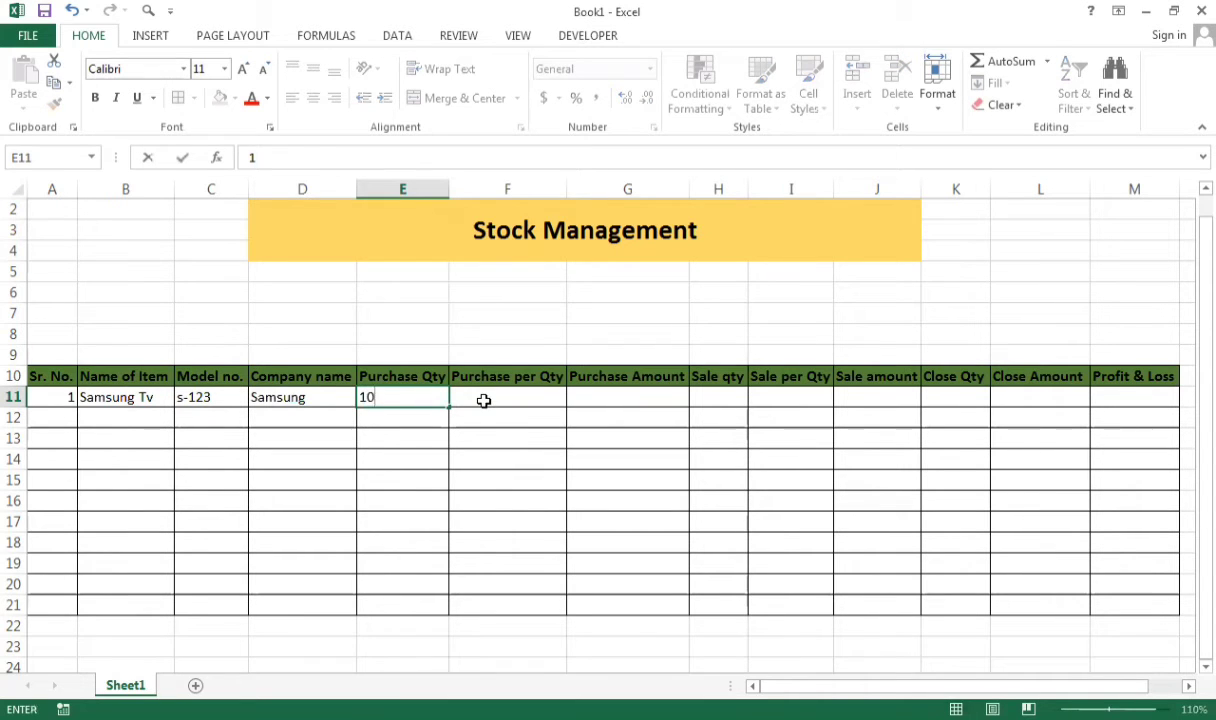
{"action": "left_click", "coordinate": [483, 400]}
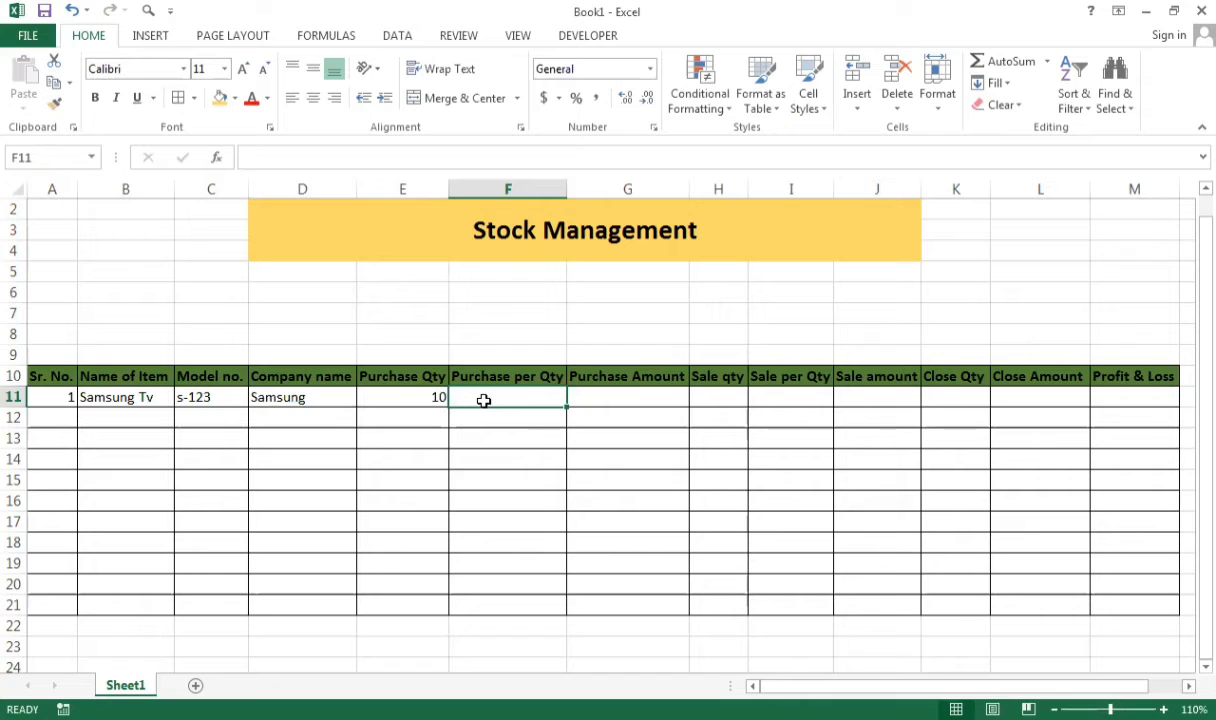
{"action": "type", "text": "50,000"}
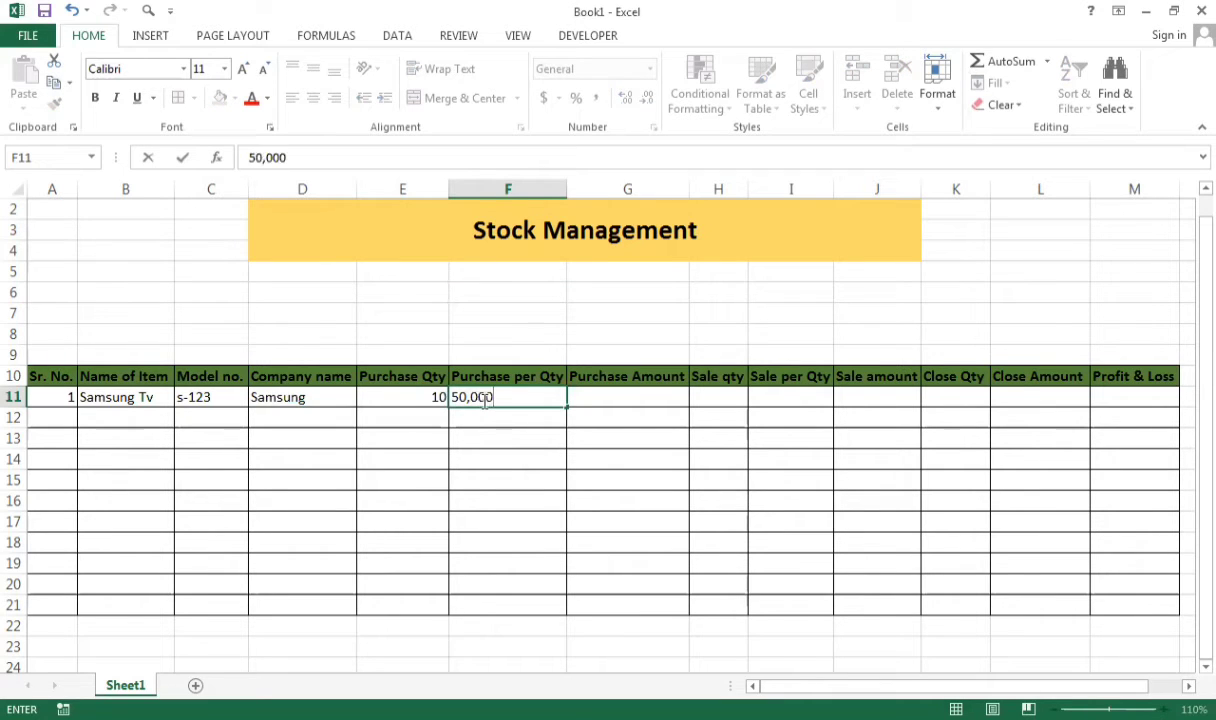
Calculate the purchase amount in G11 with the formula =F11*E11 and check the formula
{"action": "left_click", "coordinate": [615, 397]}
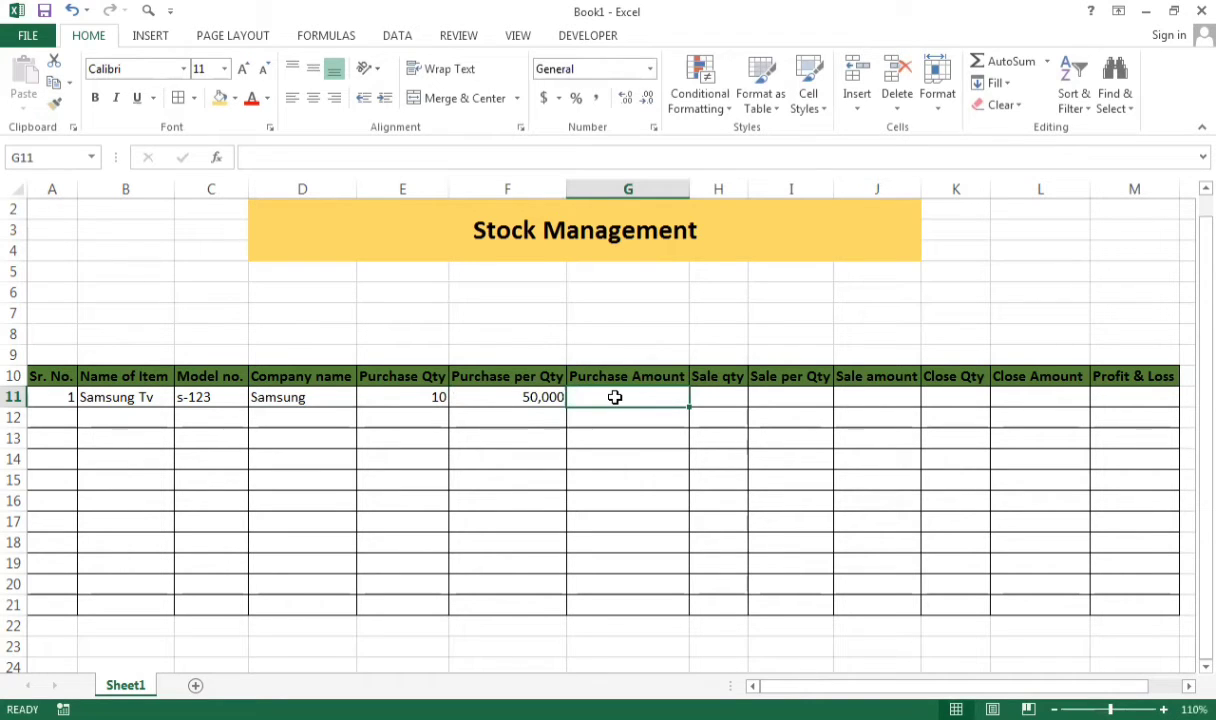
{"action": "type", "text": "="}
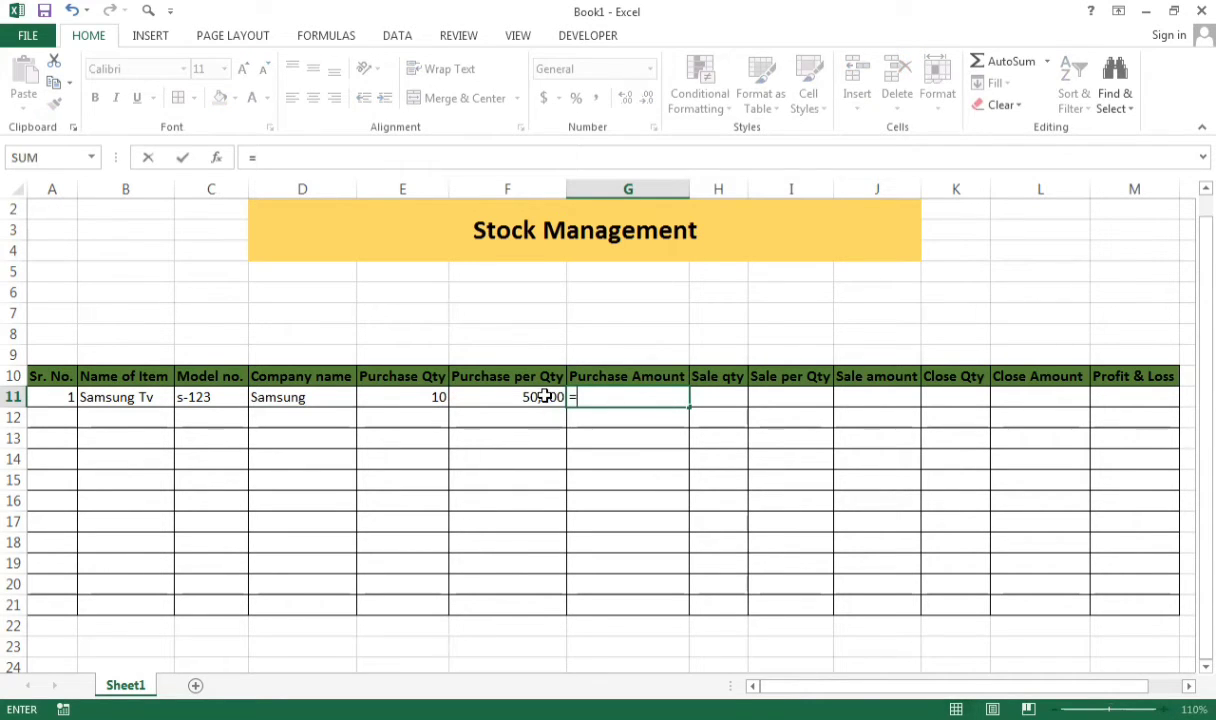
{"action": "left_click", "coordinate": [495, 394]}
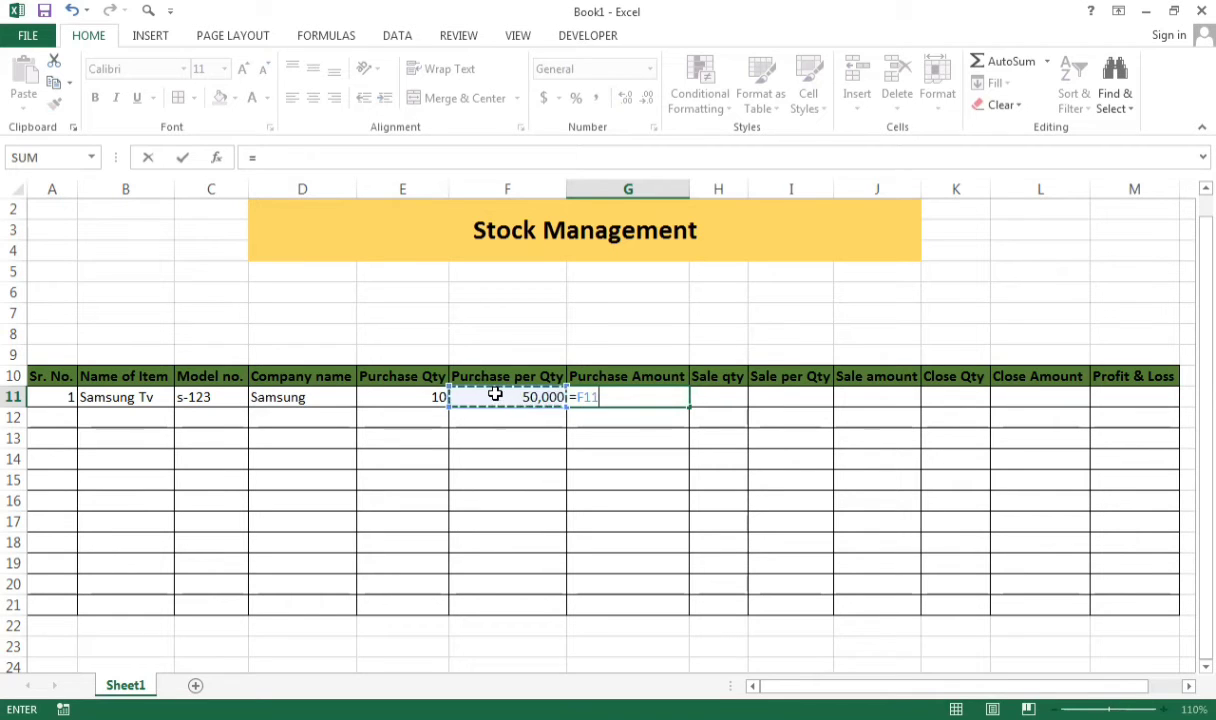
{"action": "type", "text": "*"}
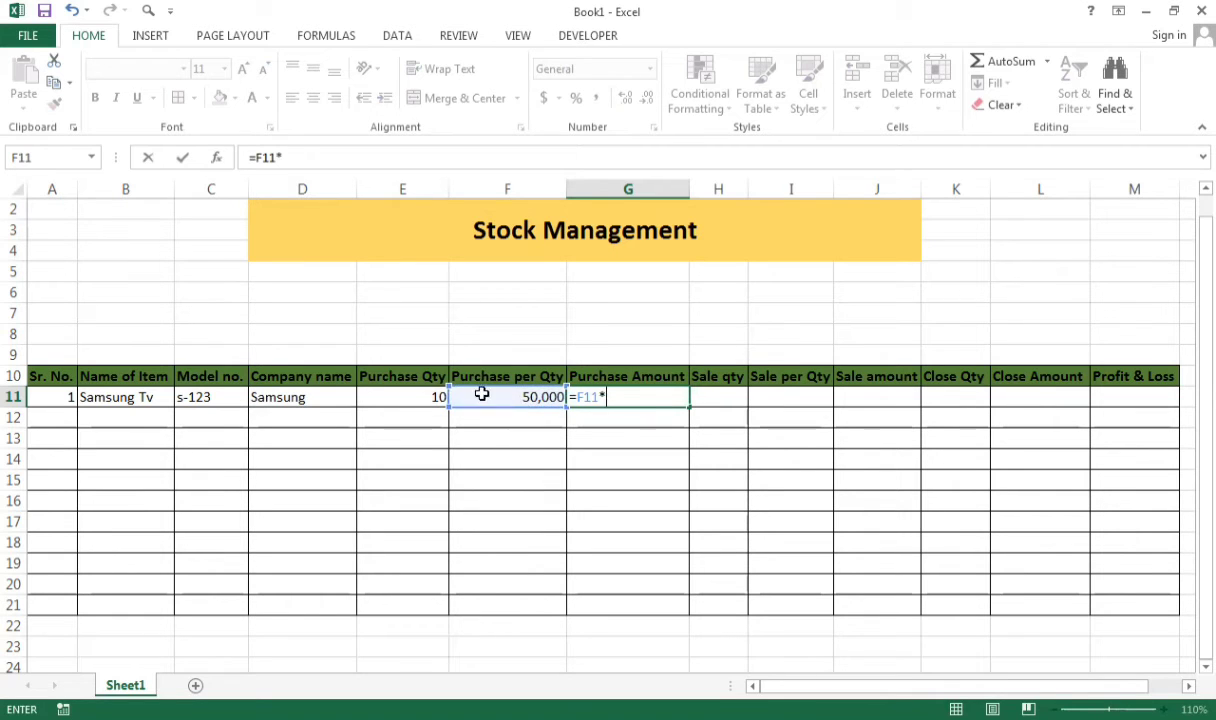
{"action": "left_click", "coordinate": [413, 398]}
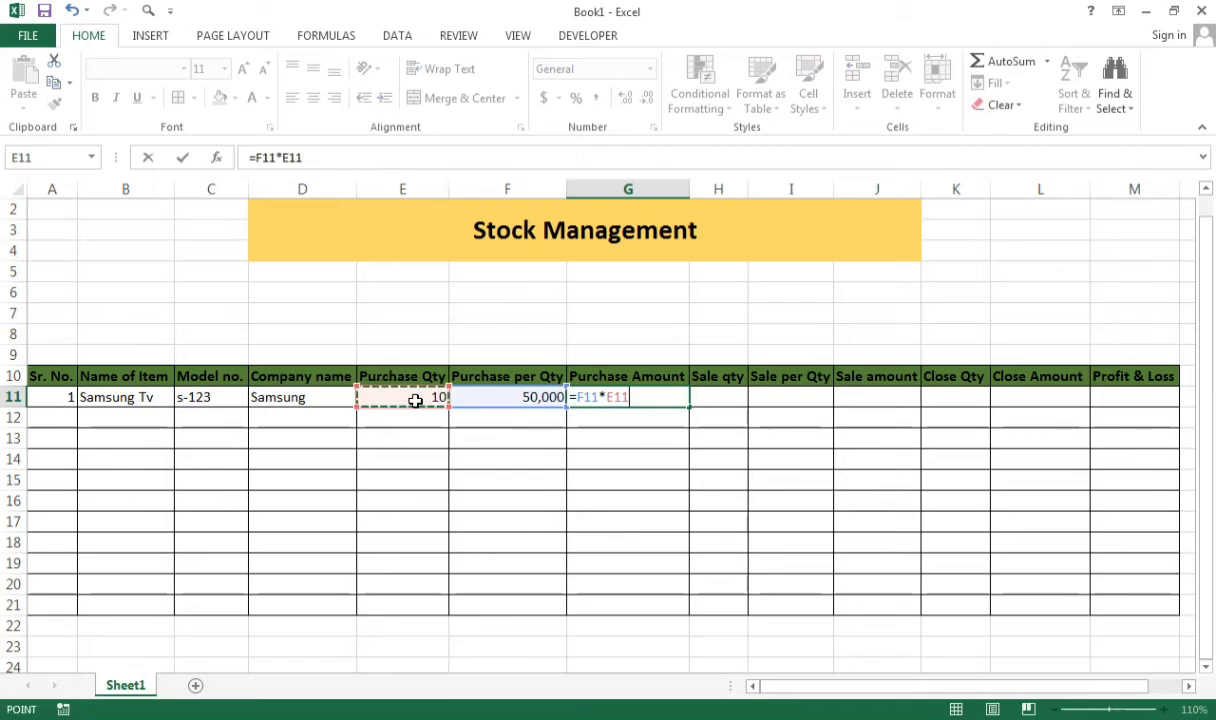
{"action": "key", "text": "Return"}
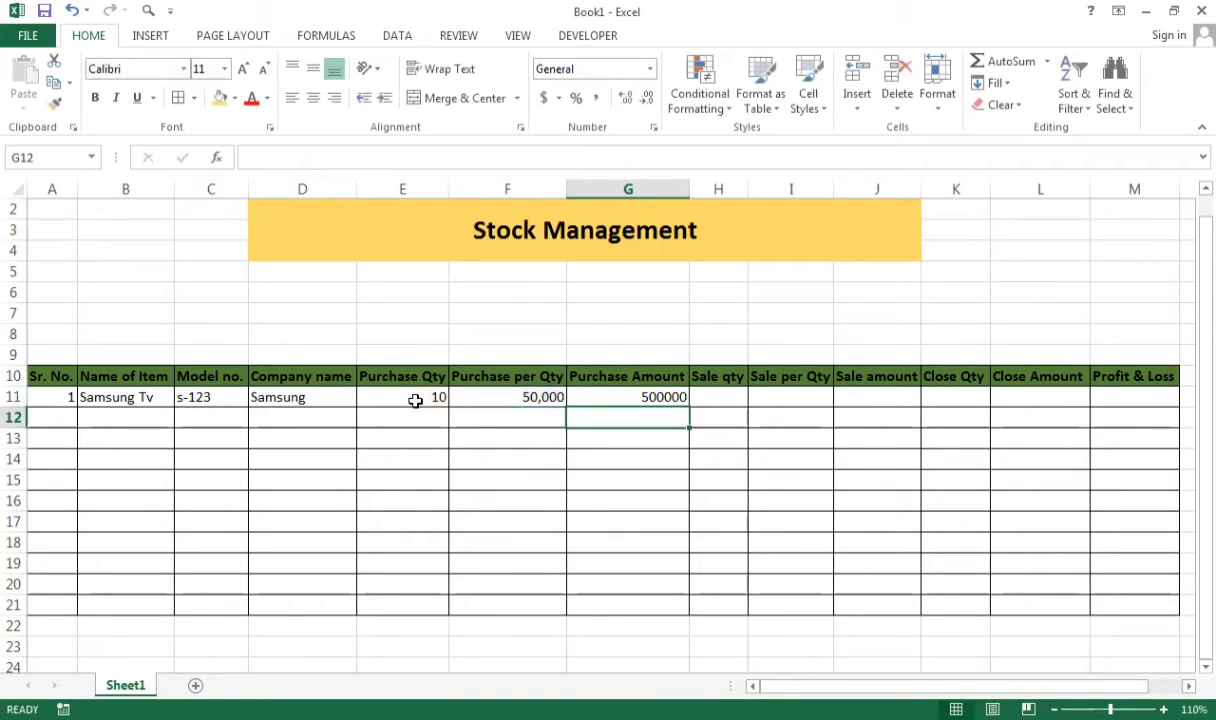
{"action": "left_click", "coordinate": [677, 398]}
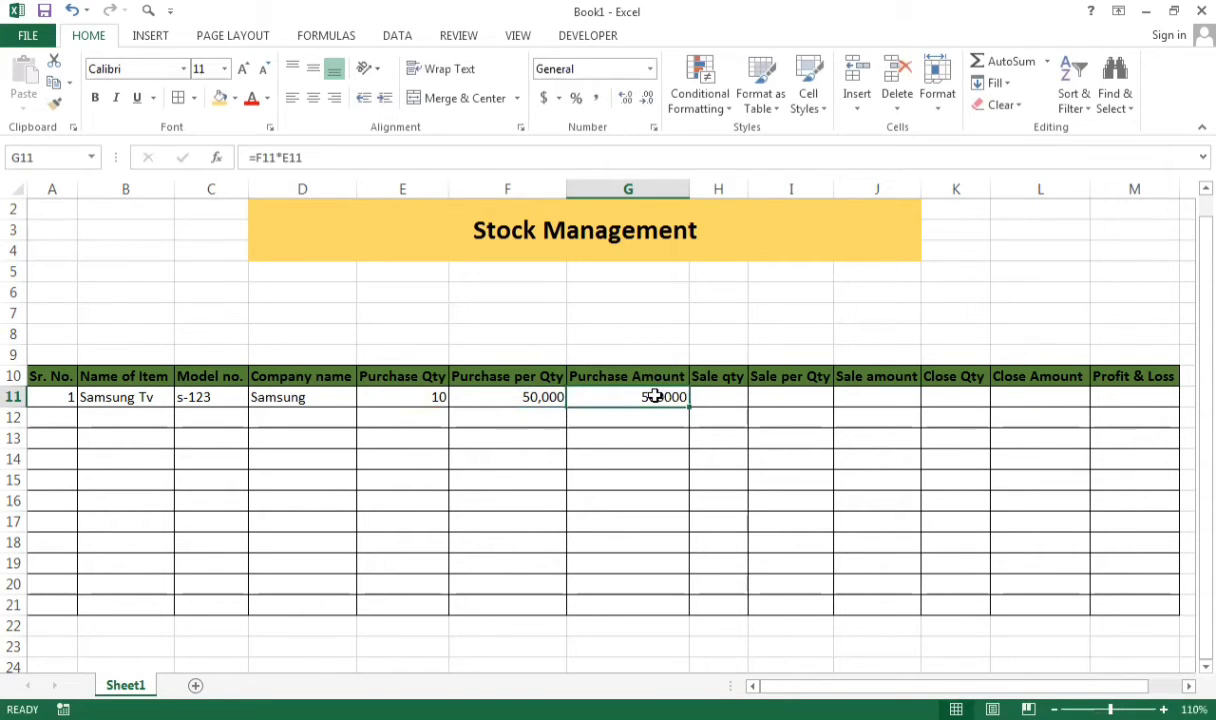
{"action": "double_click", "coordinate": [653, 397]}
{"action": "left_click", "coordinate": [642, 430]}
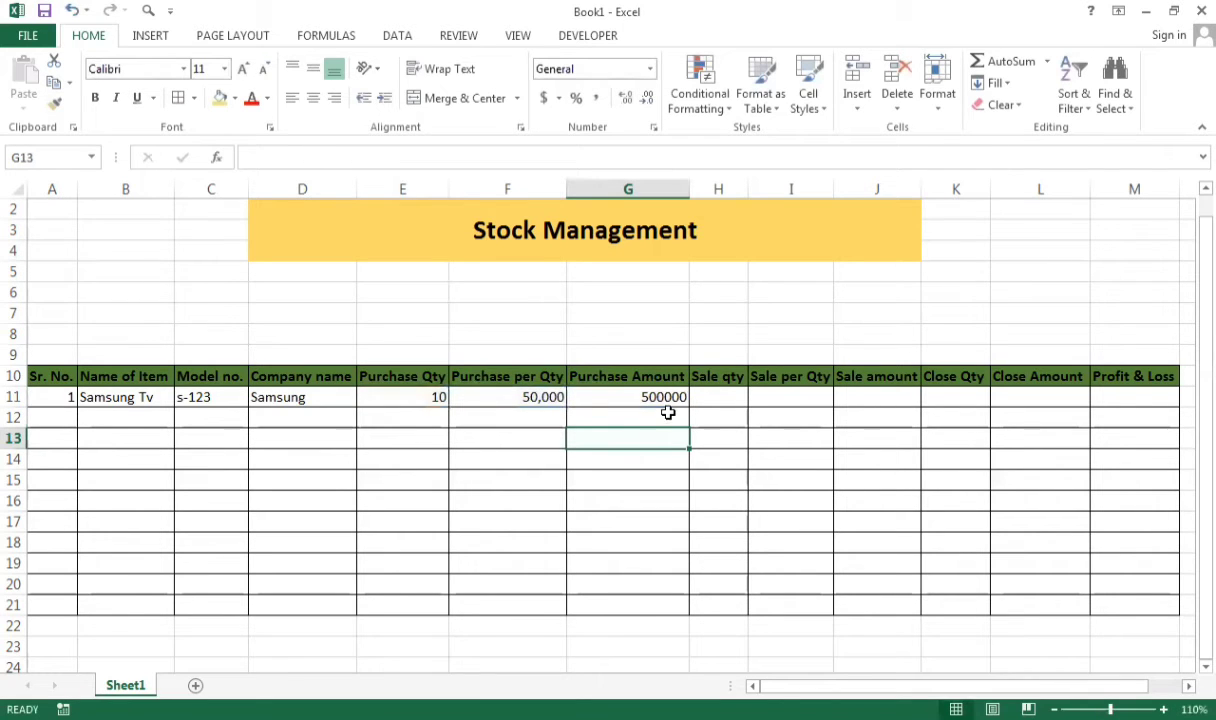
Enter a sale quantity of 7 for the Samsung Tv item in cell H11
{"action": "double_click", "coordinate": [704, 402]}
{"action": "left_click_drag", "start_coordinate": [696, 443], "coordinate": [714, 404]}
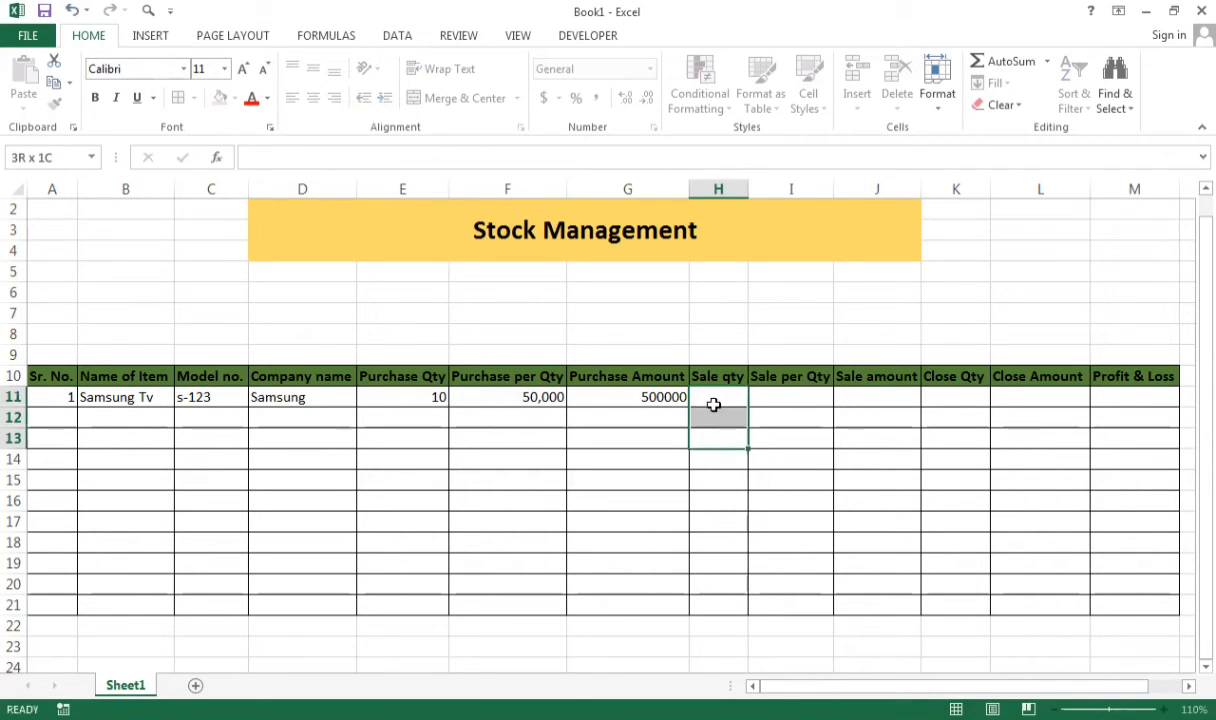
{"action": "left_click", "coordinate": [714, 404]}
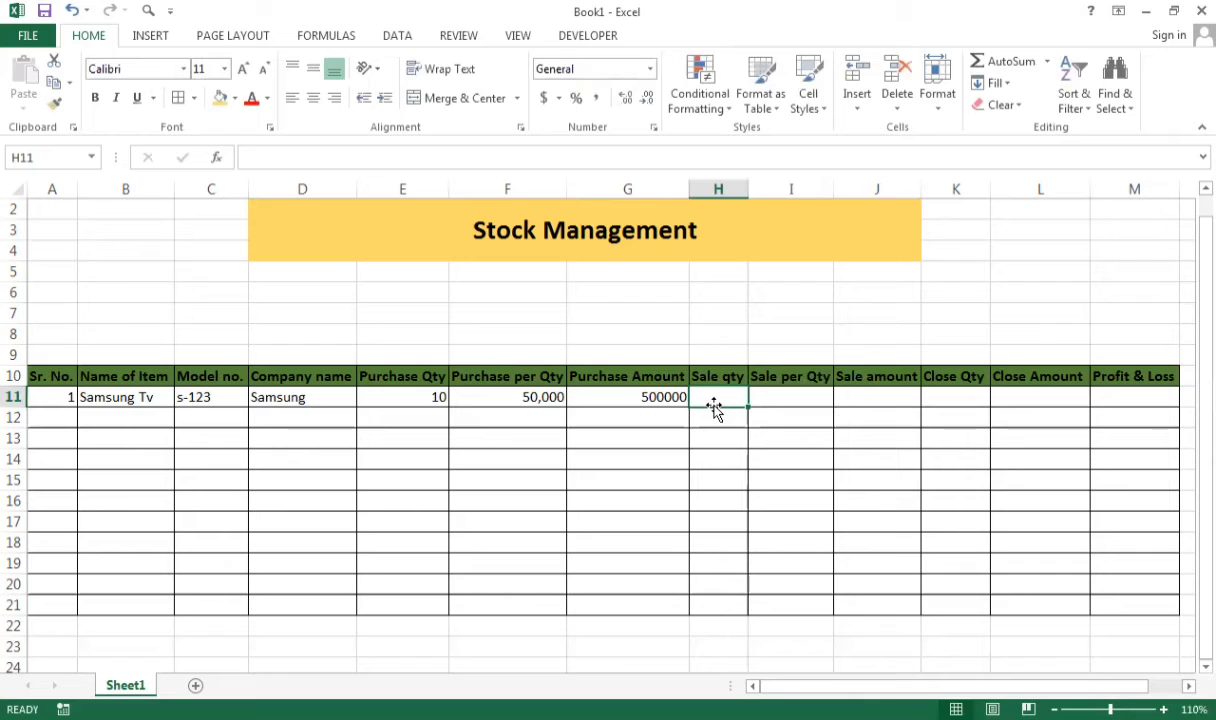
{"action": "type", "text": "7"}
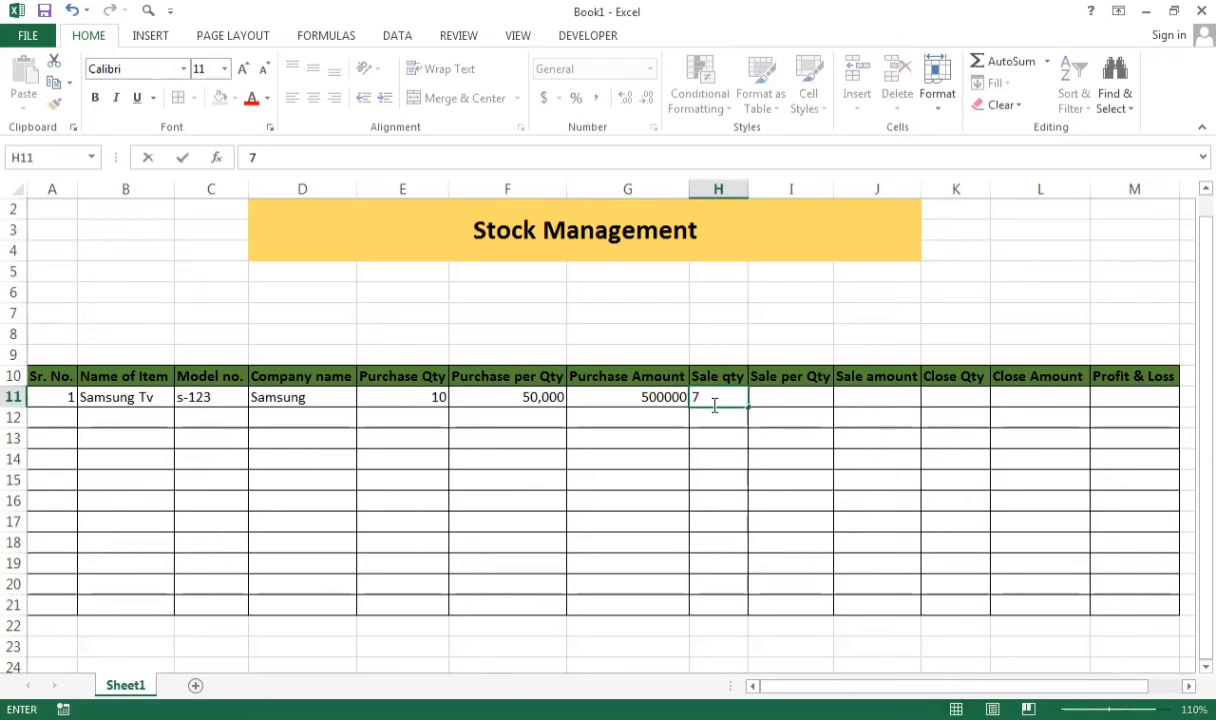
{"action": "left_click", "coordinate": [776, 402]}
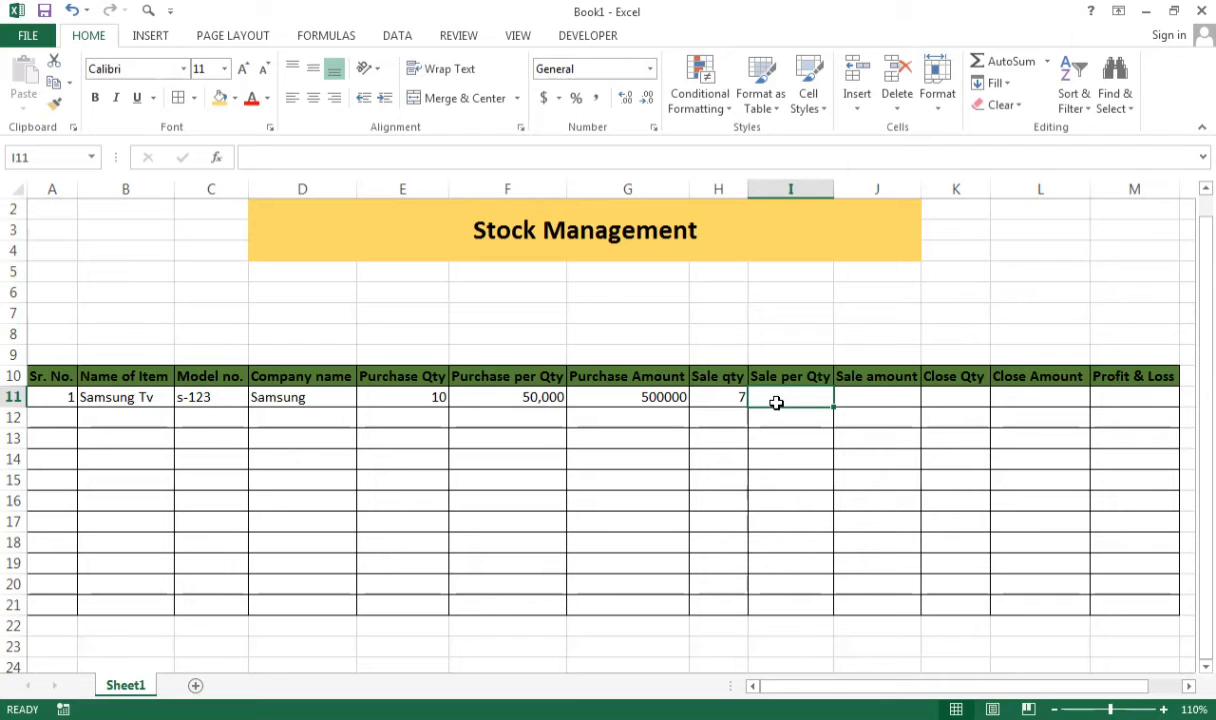
Enter a sale price per quantity of 52000 in I11 and calculate the sale amount in J11 with the formula =I11*H11
{"action": "type", "text": "52000"}
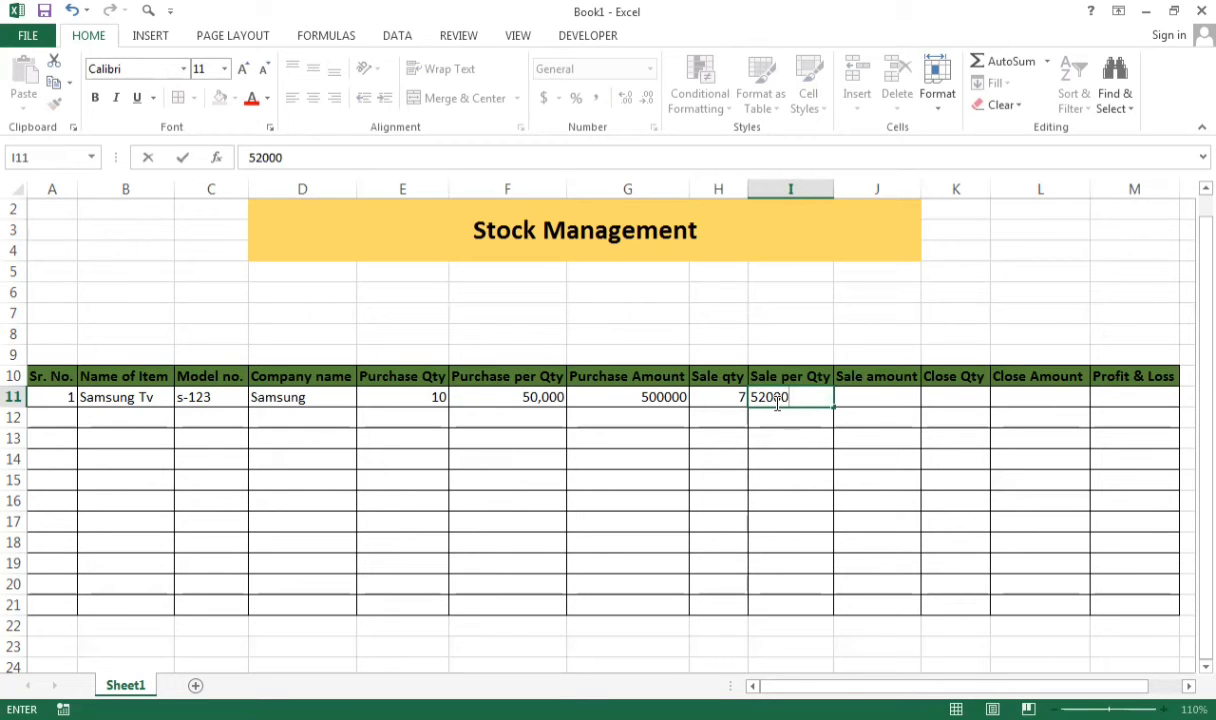
{"action": "left_click", "coordinate": [886, 396]}
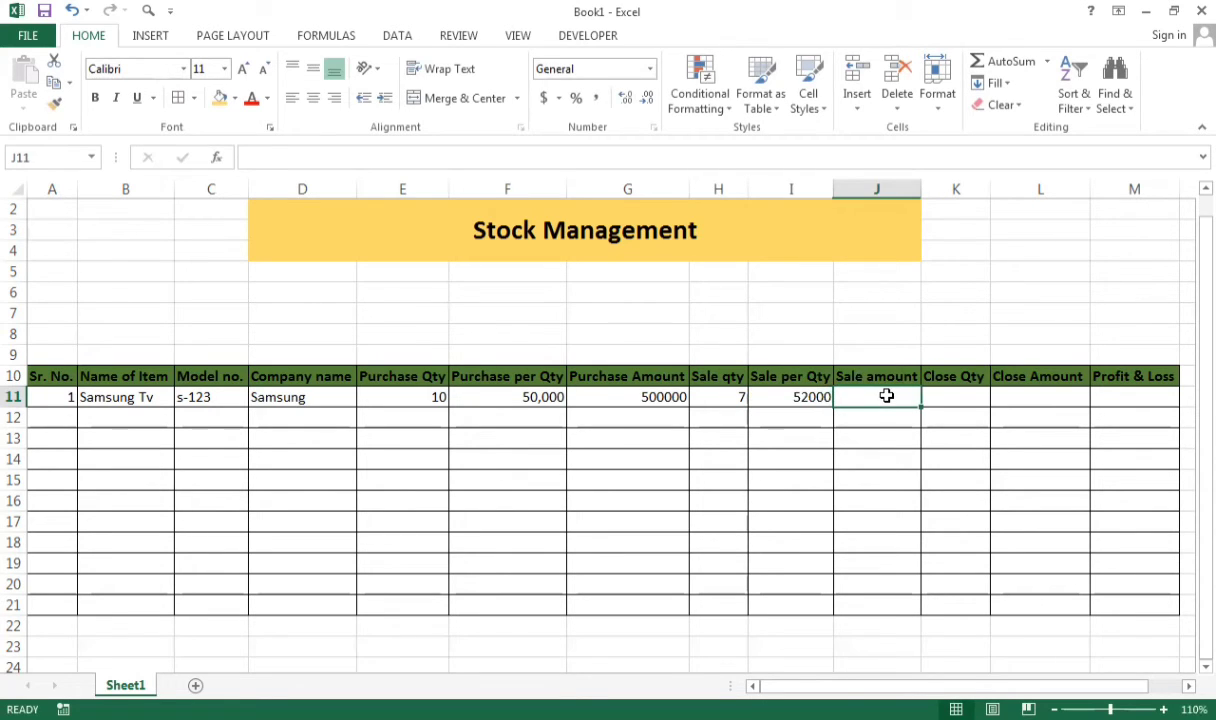
{"action": "type", "text": "="}
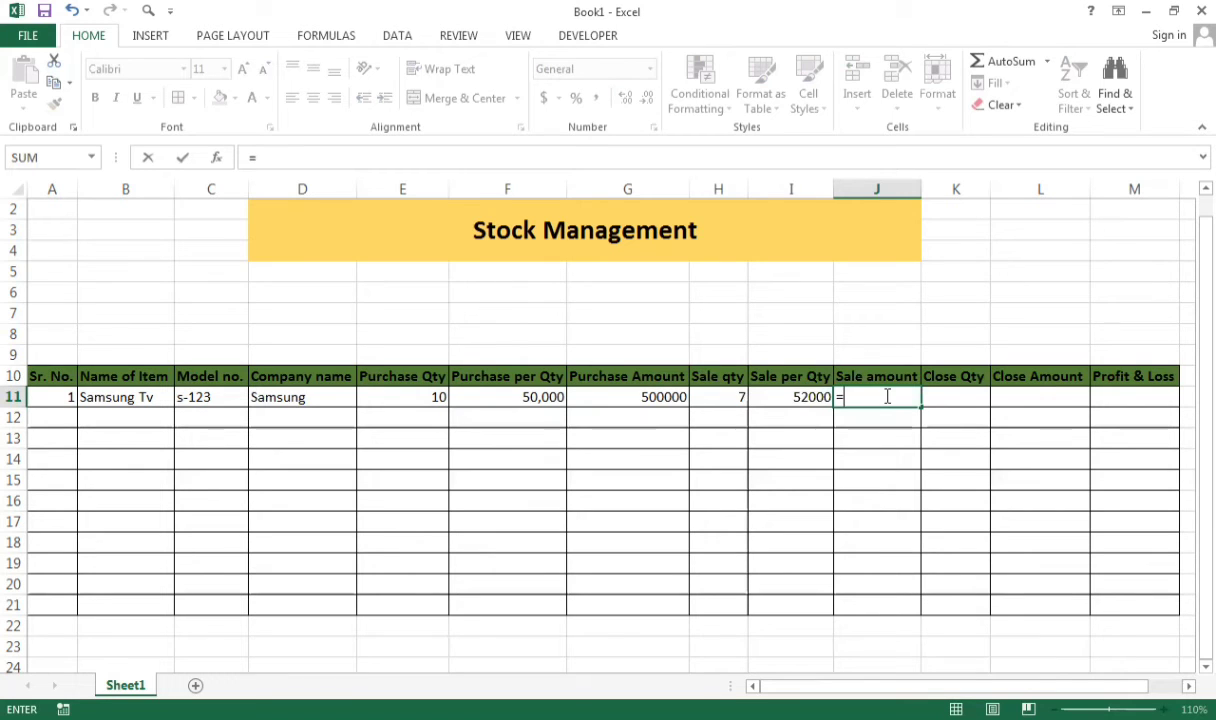
{"action": "left_click", "coordinate": [816, 397]}
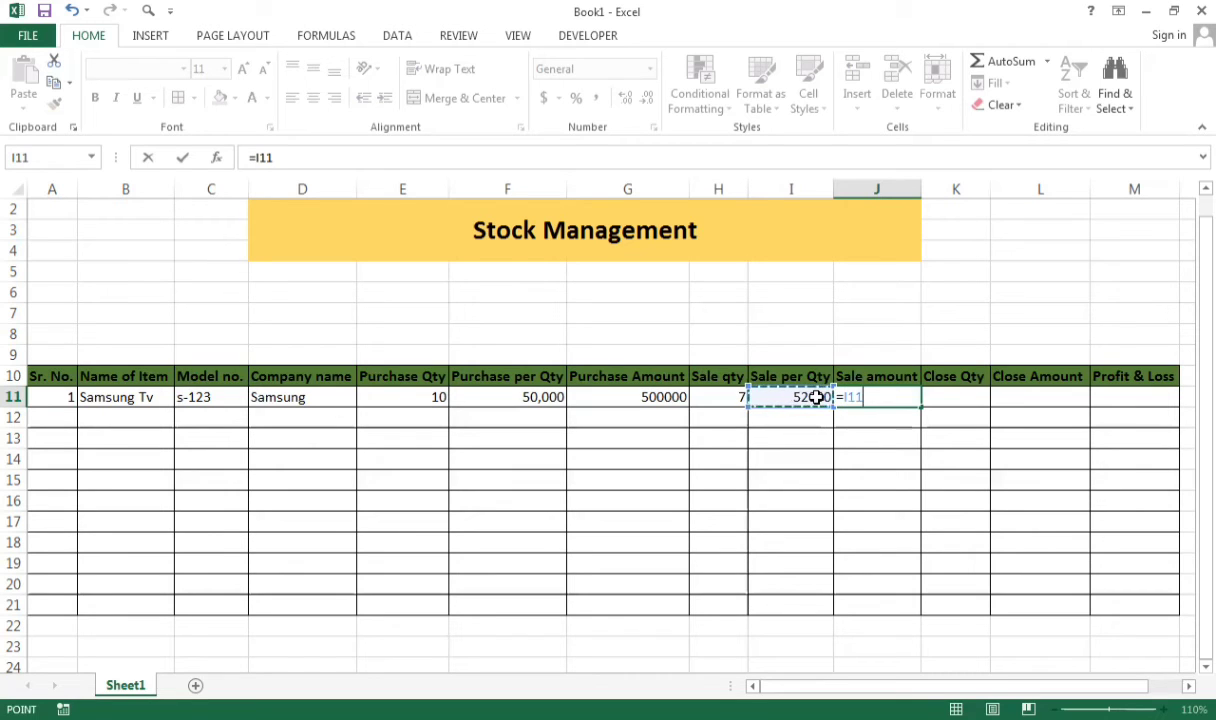
{"action": "type", "text": "*"}
{"action": "left_click", "coordinate": [724, 390]}
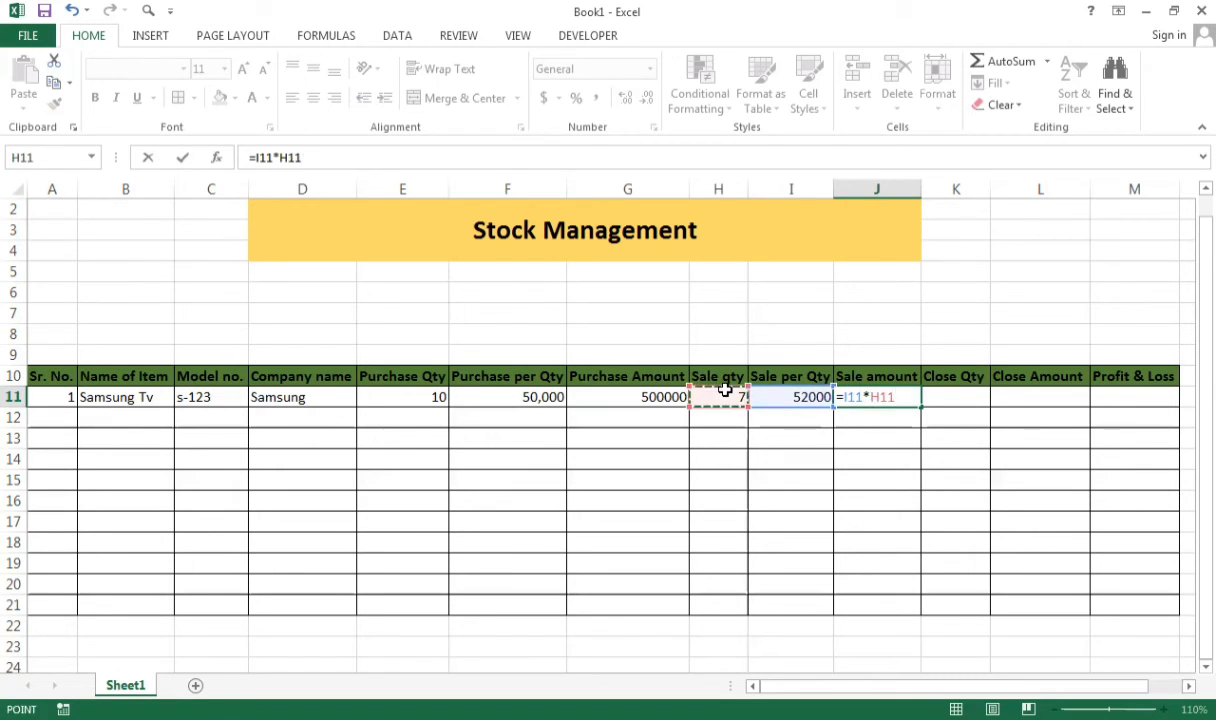
{"action": "key", "text": "Return"}
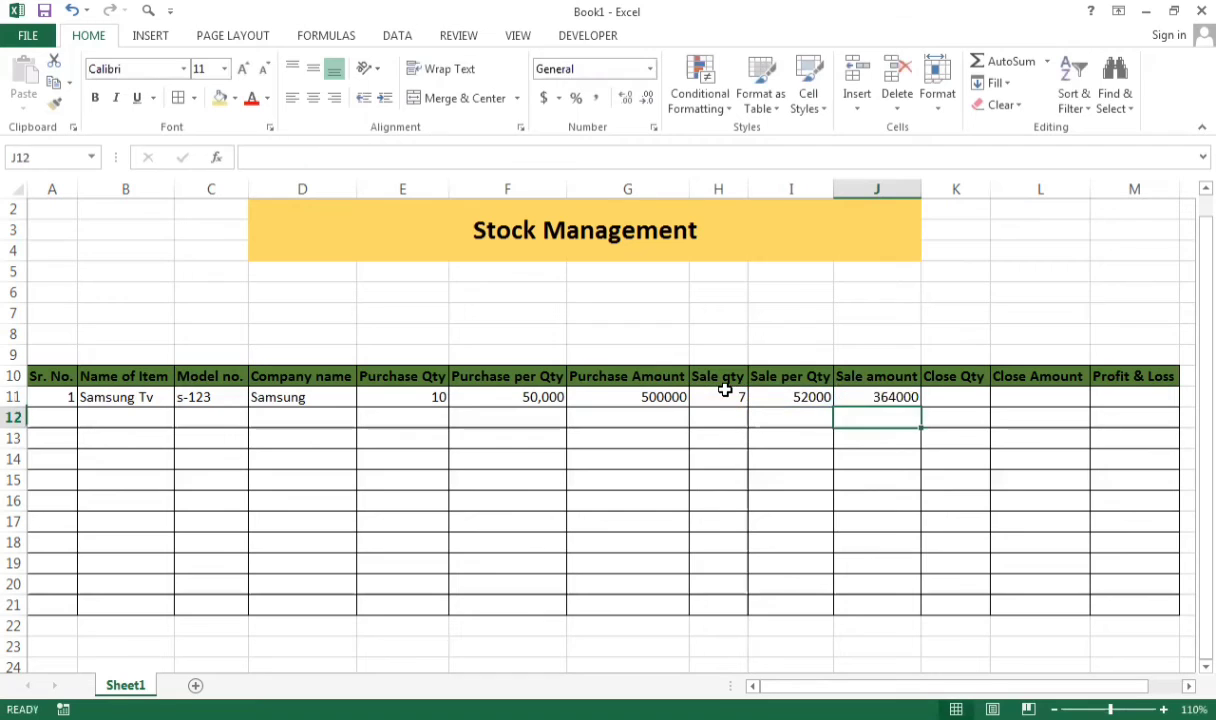
{"action": "left_click", "coordinate": [907, 399]}
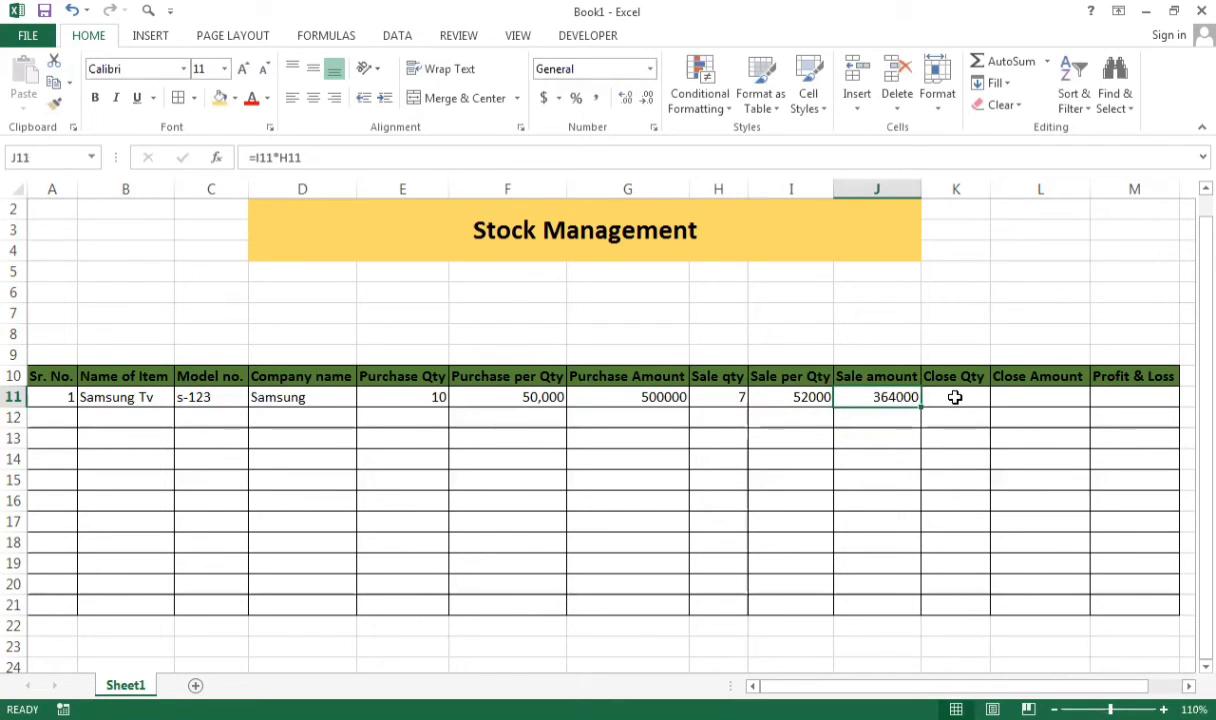
Calculate the closing quantity for the Samsung Tv item in K11 with the formula =E11-H11
{"action": "left_click", "coordinate": [955, 397]}
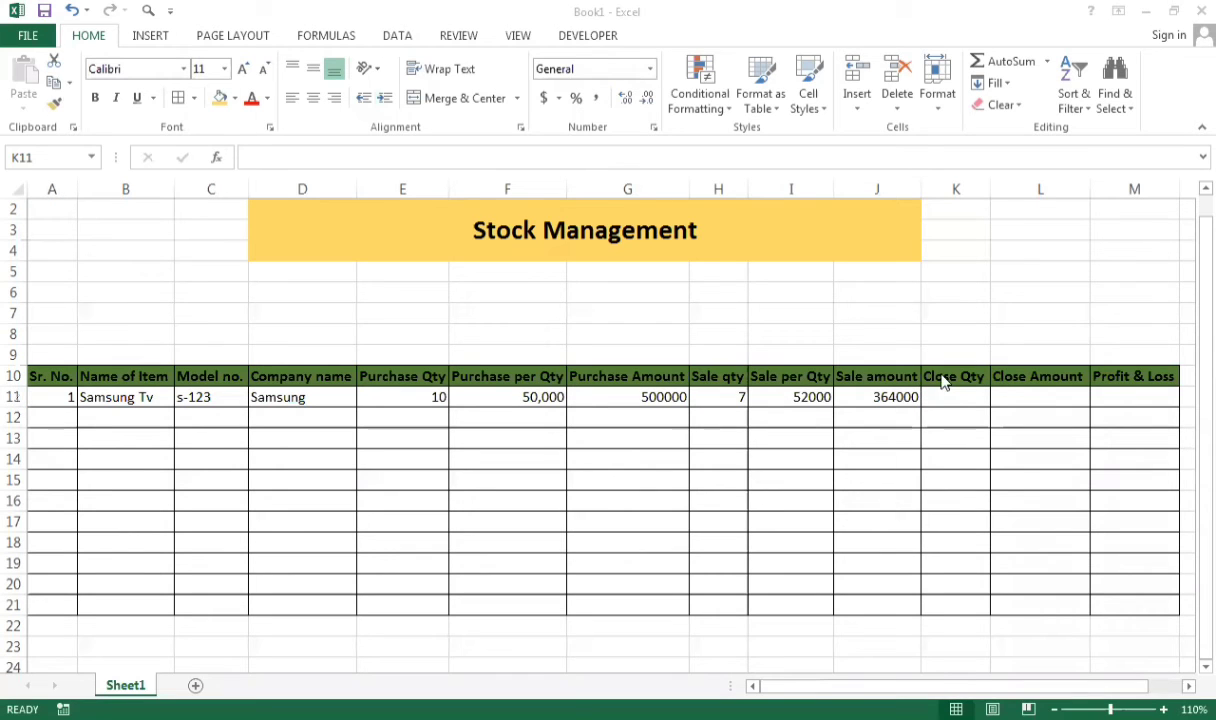
{"action": "left_click", "coordinate": [944, 399]}
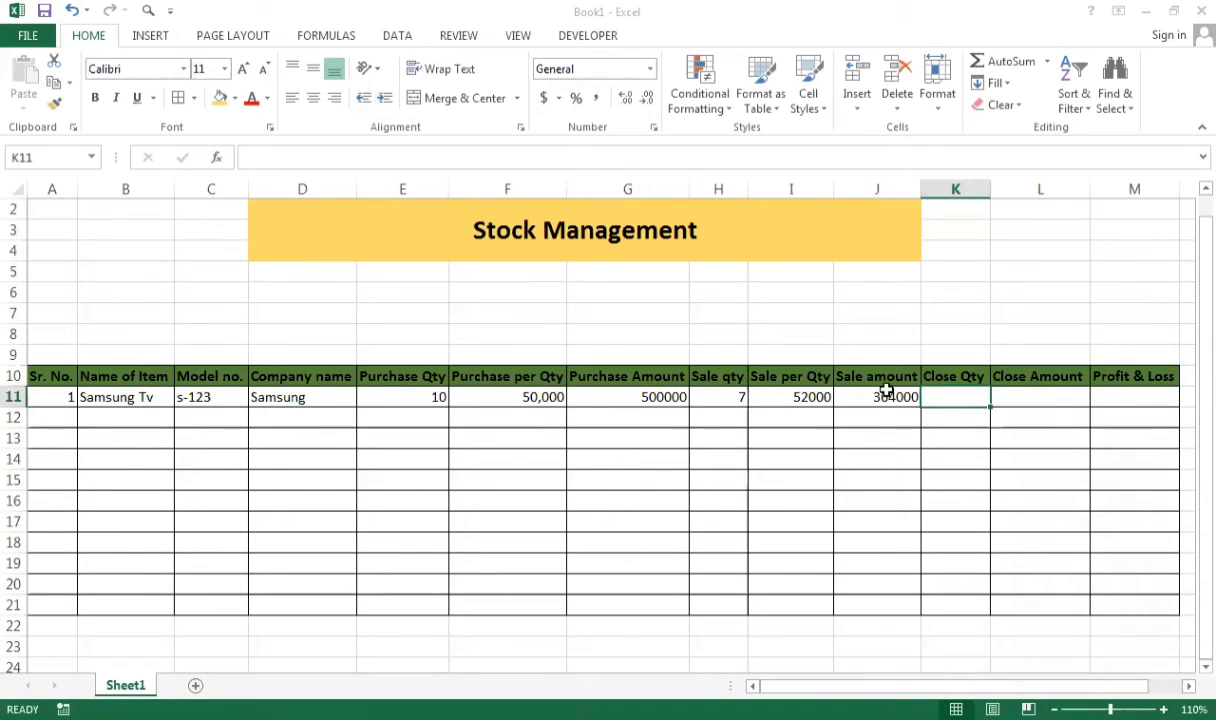
{"action": "type", "text": "="}
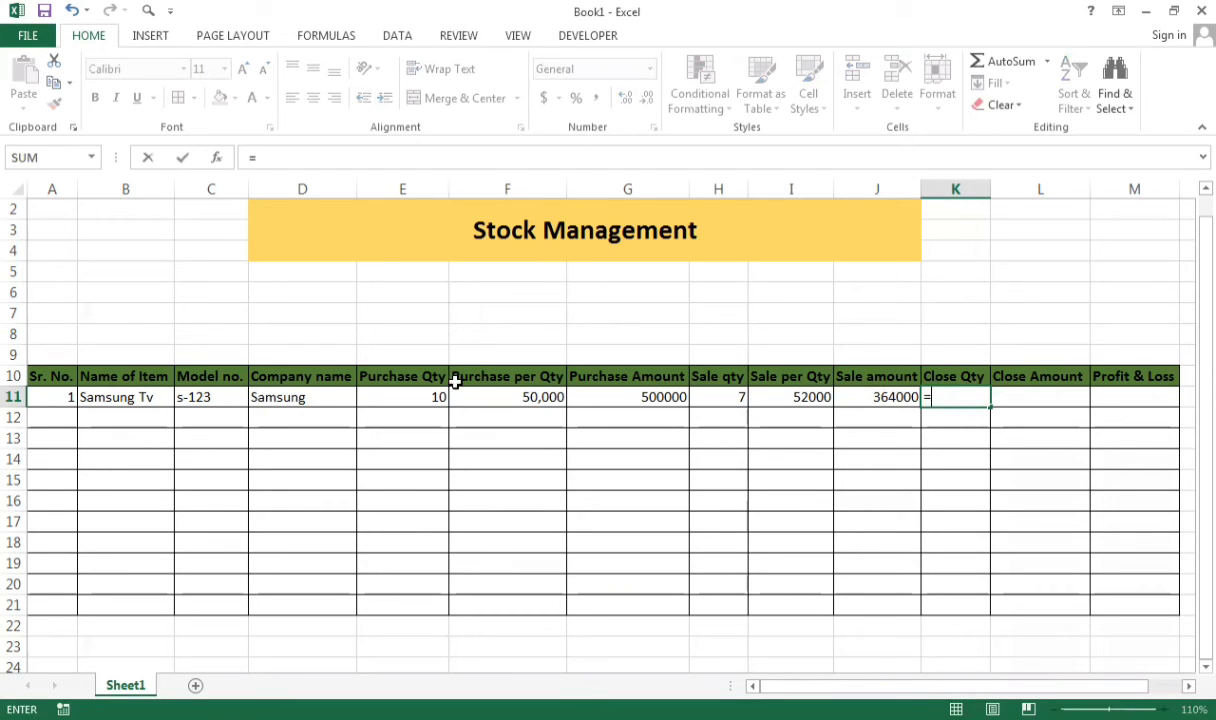
{"action": "left_click", "coordinate": [415, 396]}
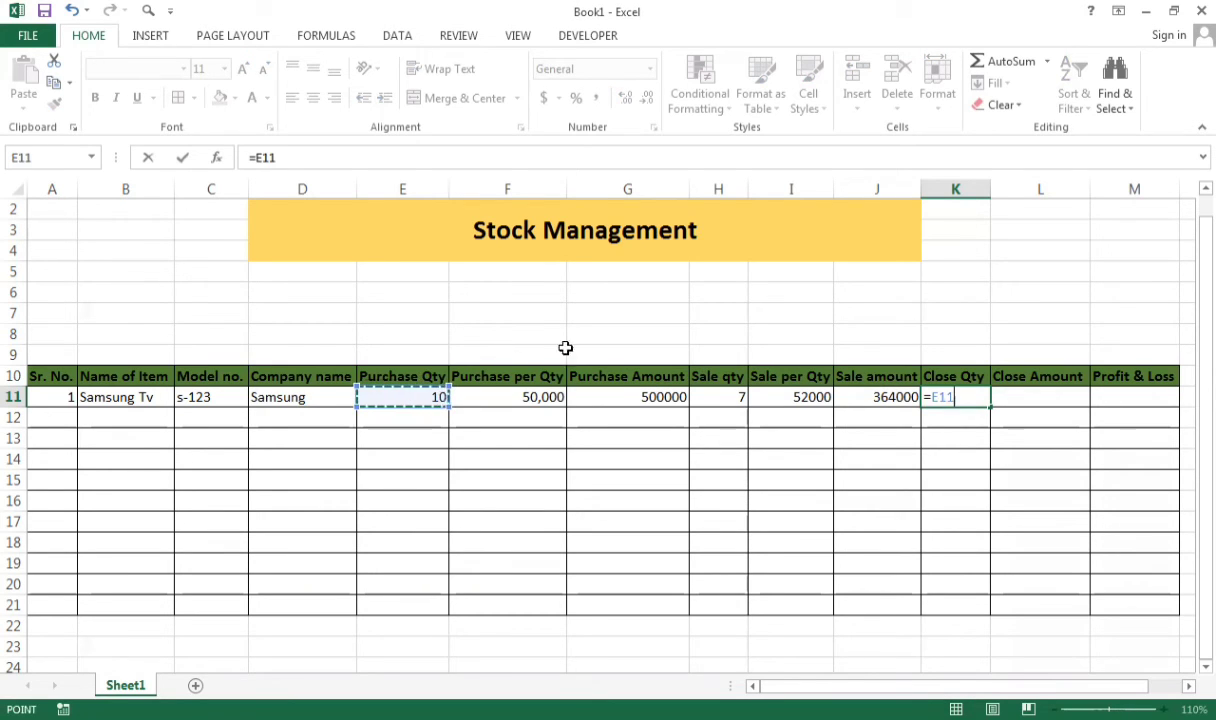
{"action": "type", "text": "-"}
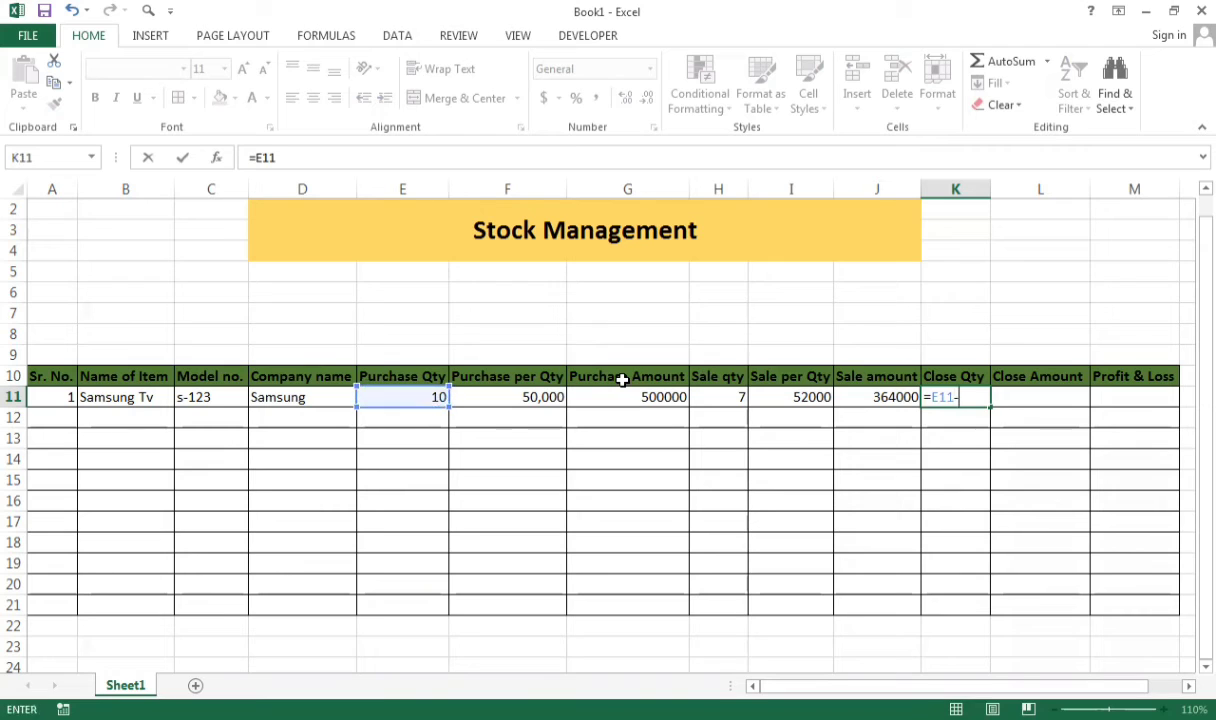
{"action": "left_click", "coordinate": [720, 390]}
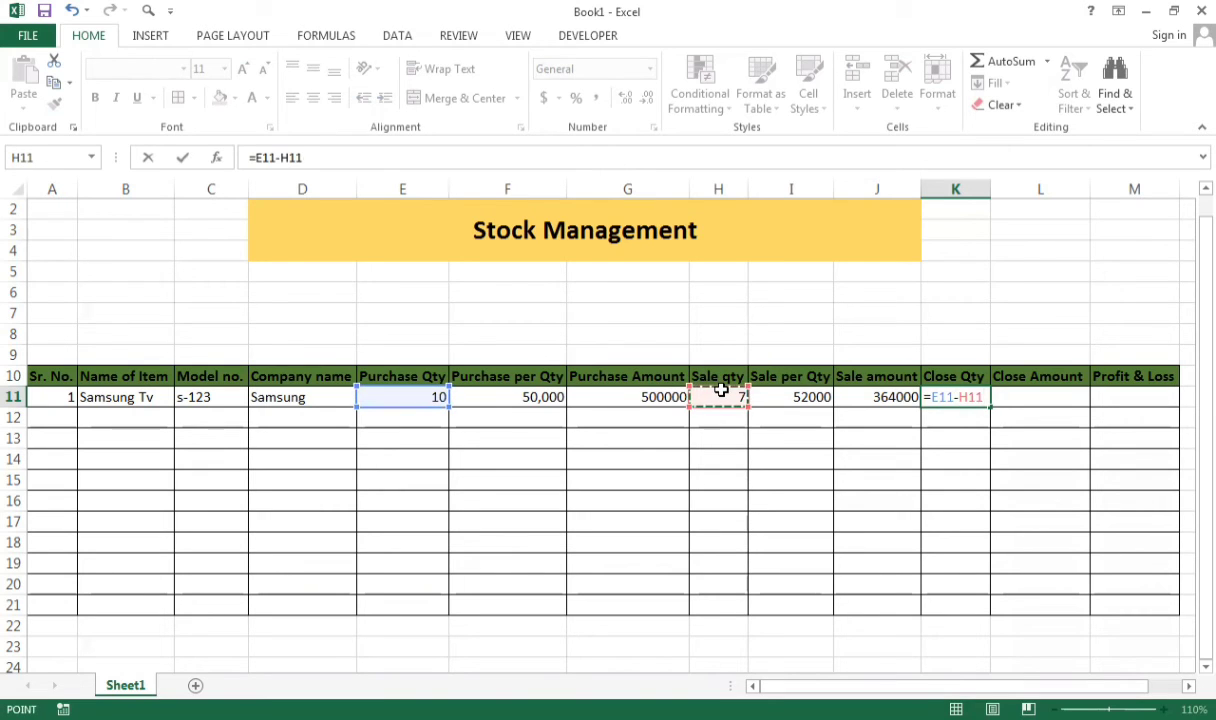
{"action": "key", "text": "Return"}
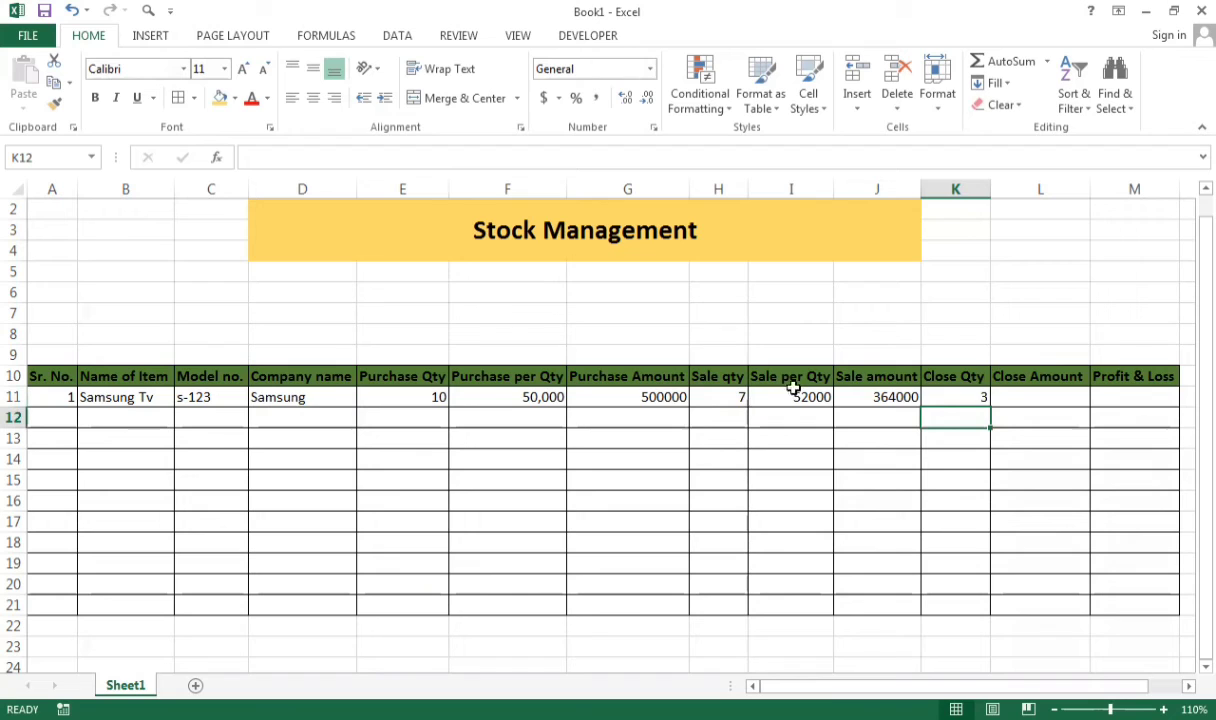
Calculate the closing amount for the Samsung Tv item in L11 with the formula =F11*K11
{"action": "left_click", "coordinate": [1006, 400]}
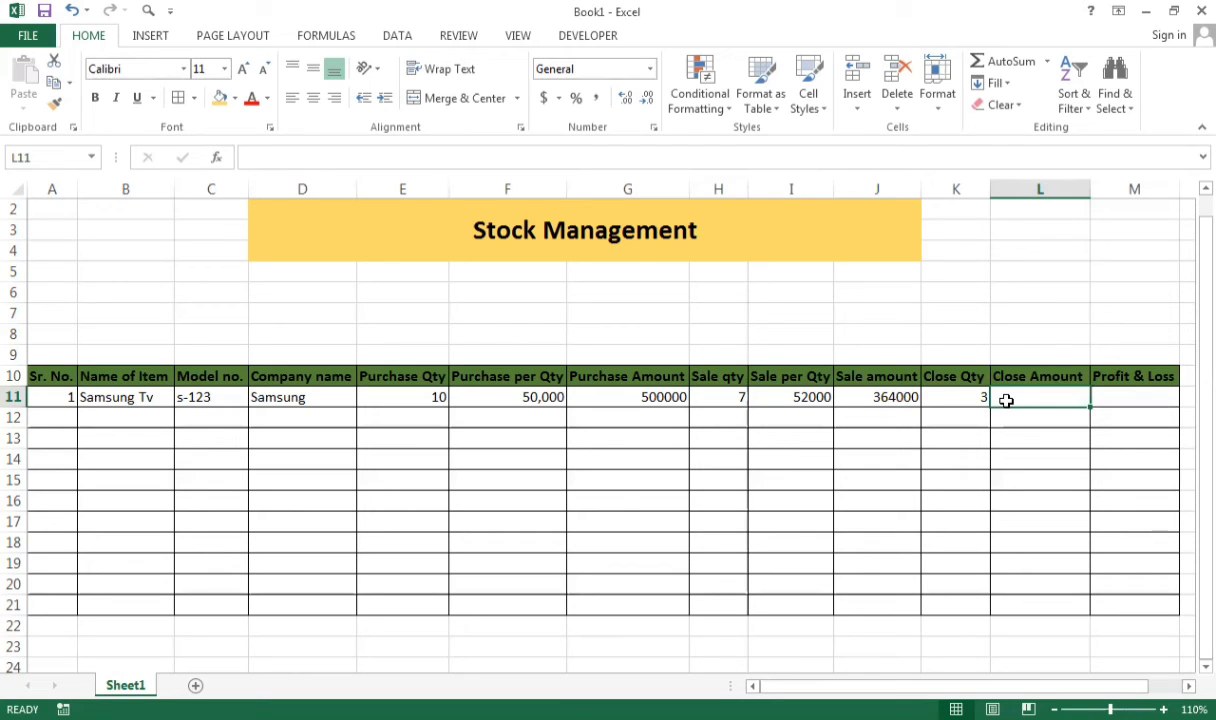
{"action": "type", "text": "="}
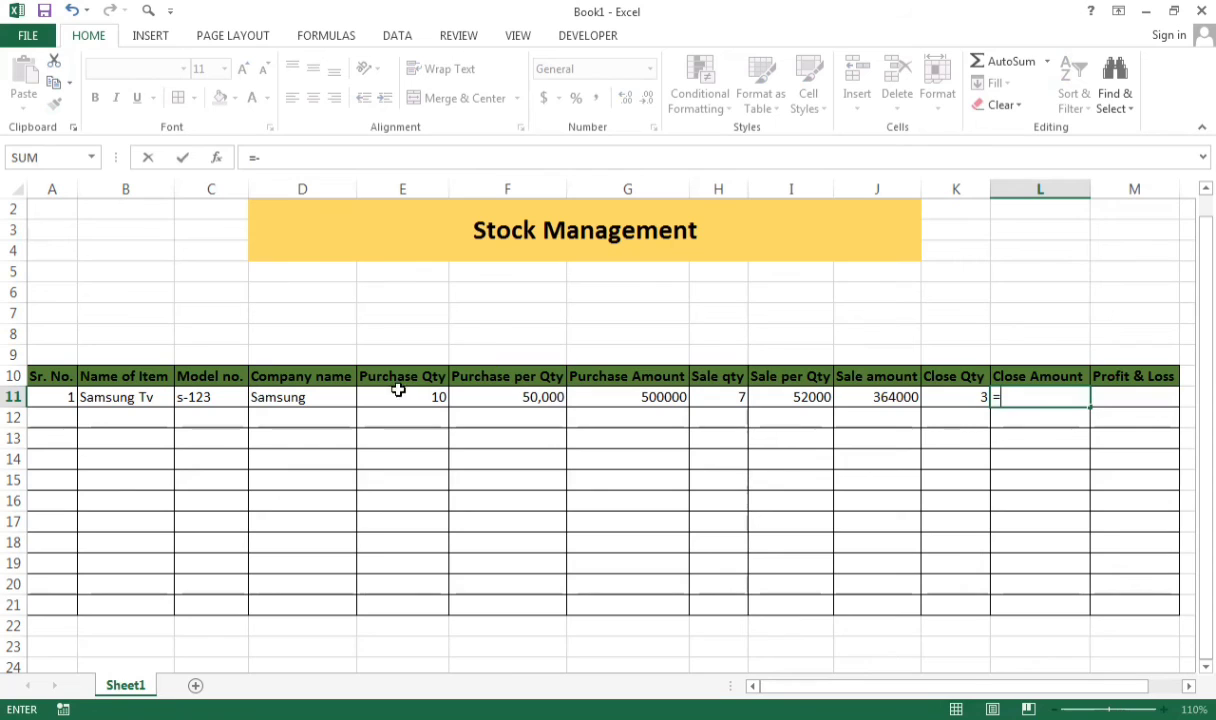
{"action": "left_click", "coordinate": [478, 396]}
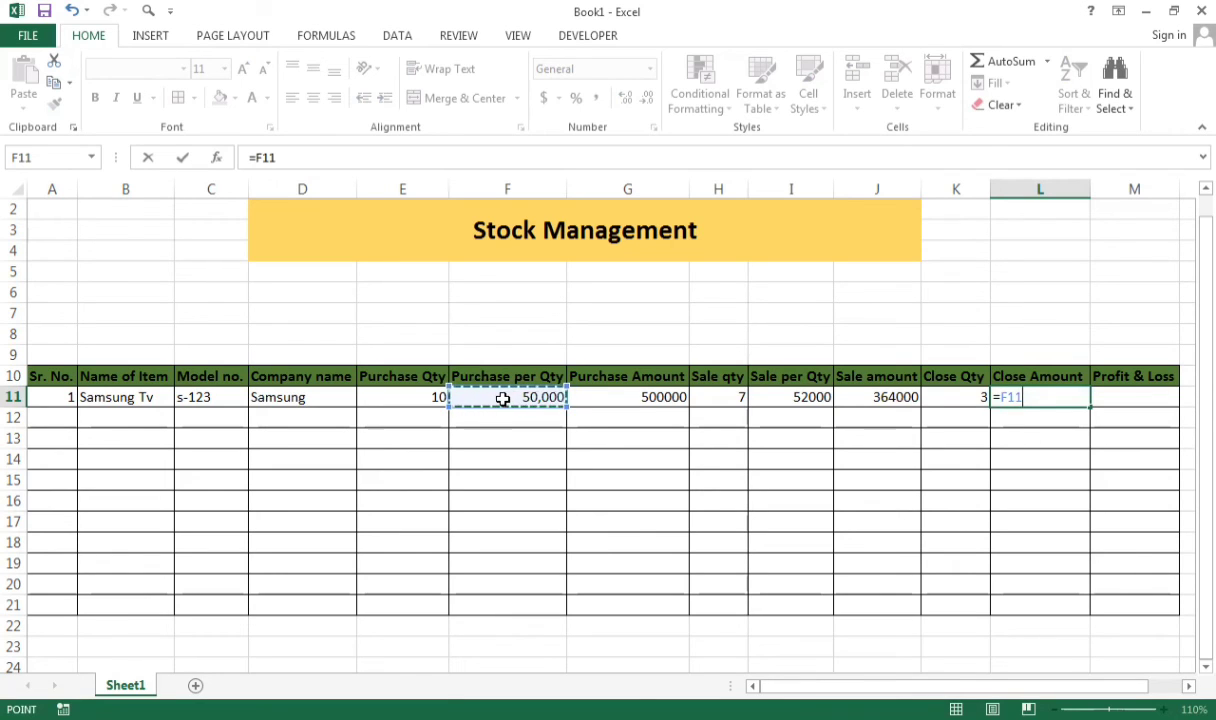
{"action": "type", "text": "-"}
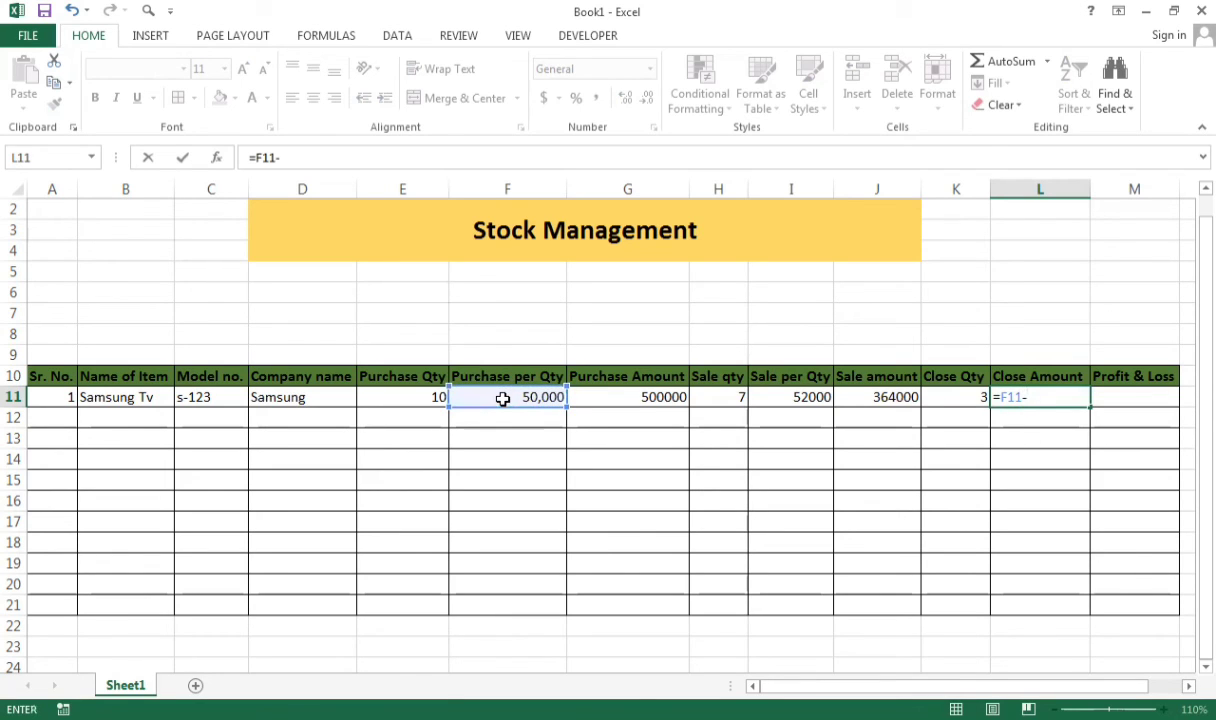
{"action": "left_click", "coordinate": [964, 396]}
{"action": "key", "text": "BackSpace"}
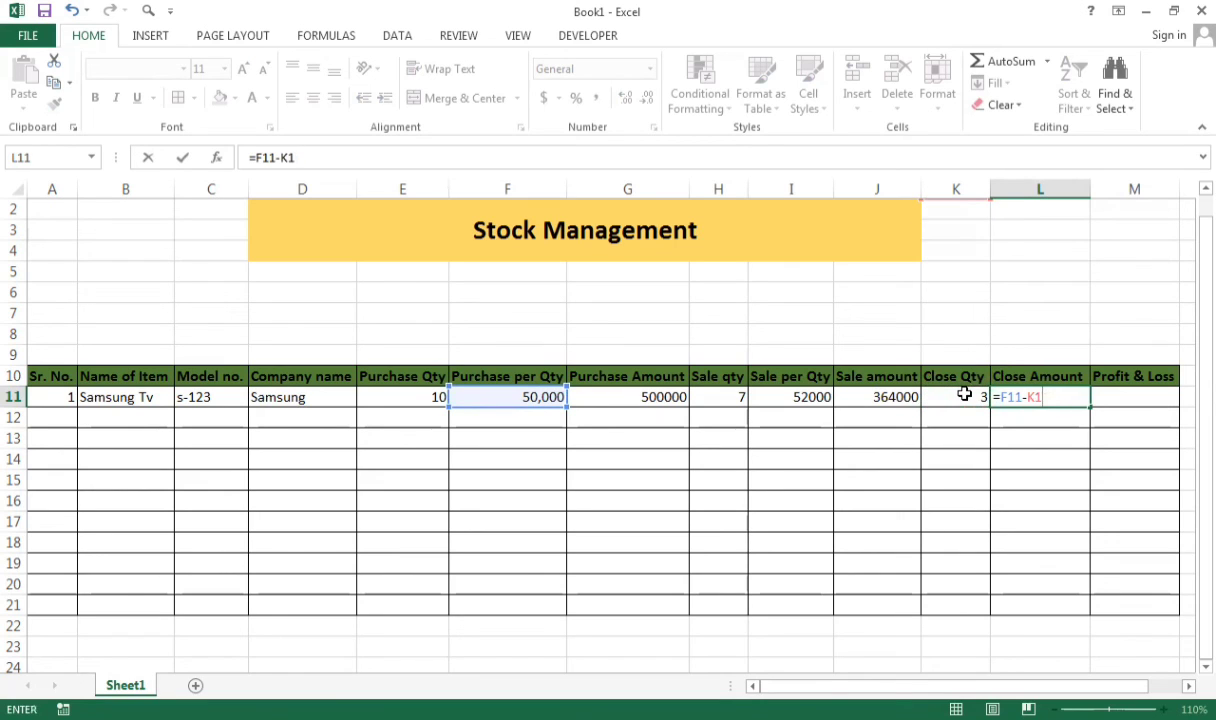
{"action": "key", "text": "BackSpace"}
{"action": "key", "text": "BackSpace"}
{"action": "key", "text": "BackSpace"}
{"action": "type", "text": "*"}
{"action": "left_click", "coordinate": [964, 396]}
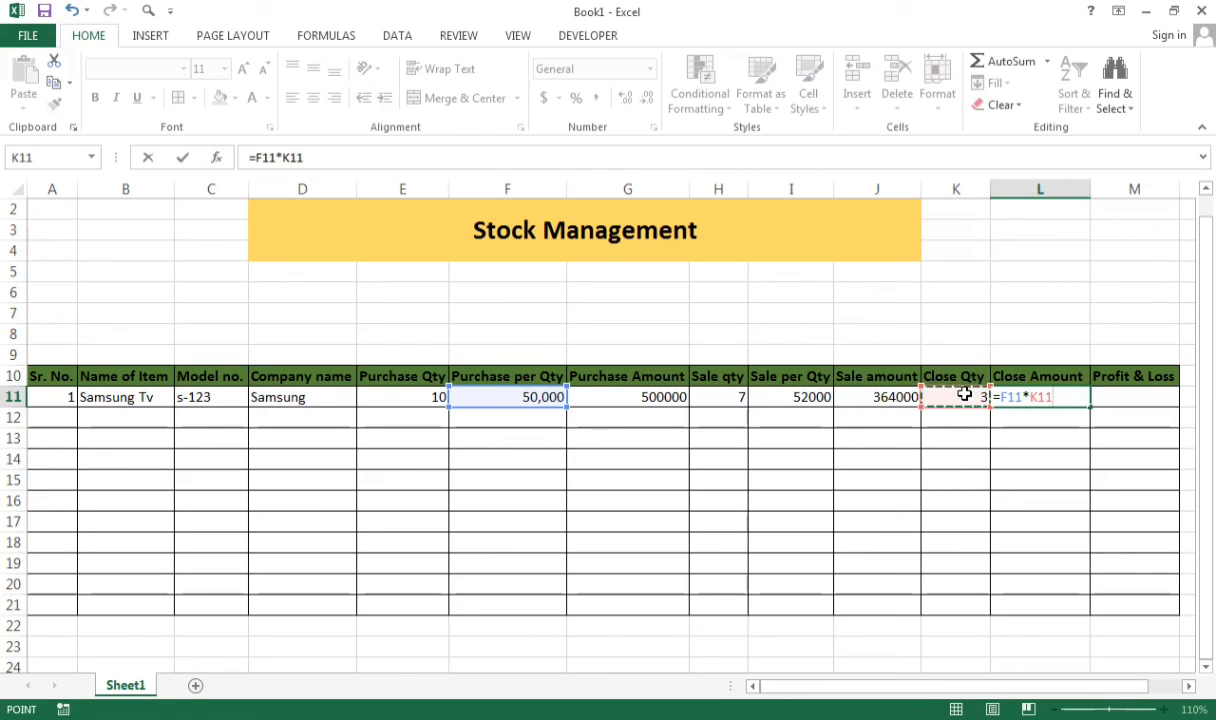
{"action": "key", "text": "Return"}
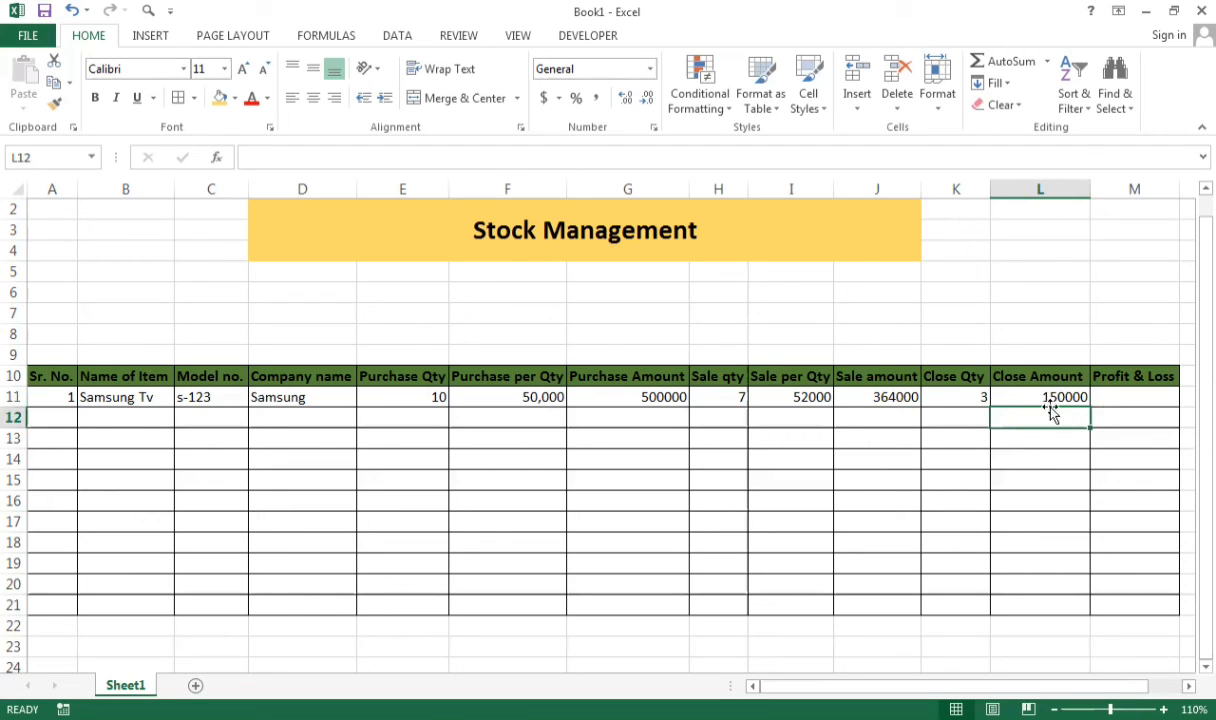
Calculate the profit and loss in M11 with the formula =L11+J11-G11 and check the formula
{"action": "left_click", "coordinate": [1107, 397]}
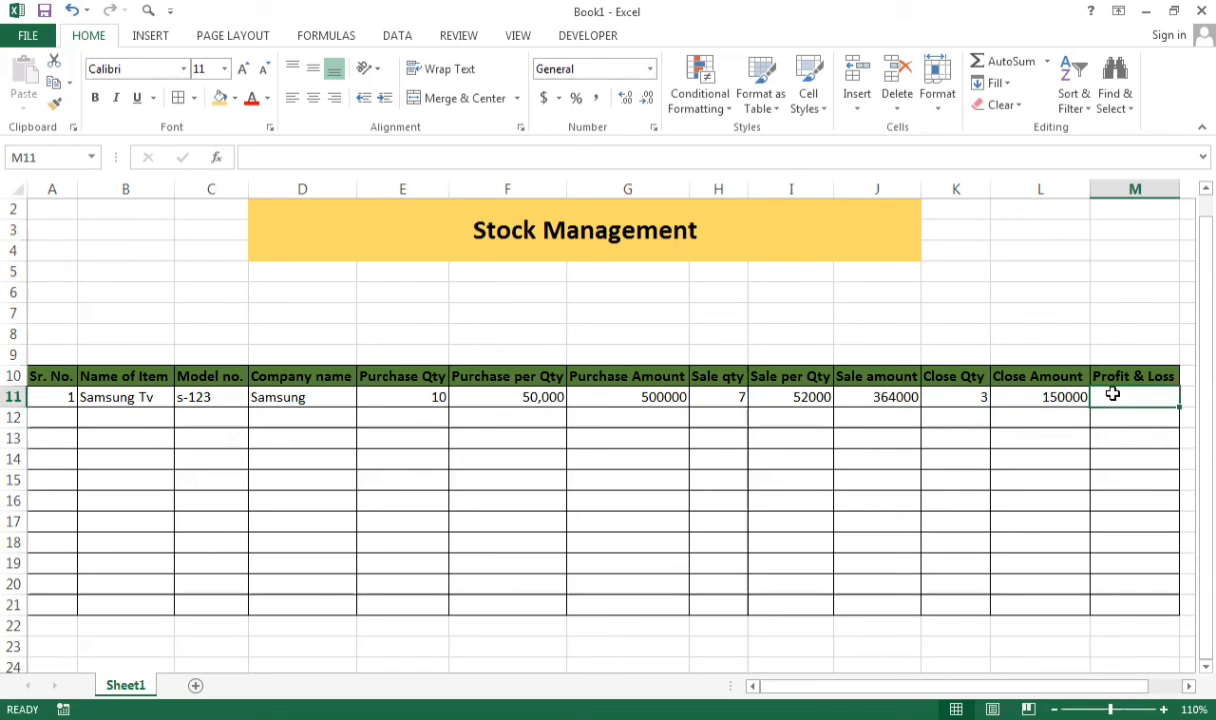
{"action": "type", "text": "="}
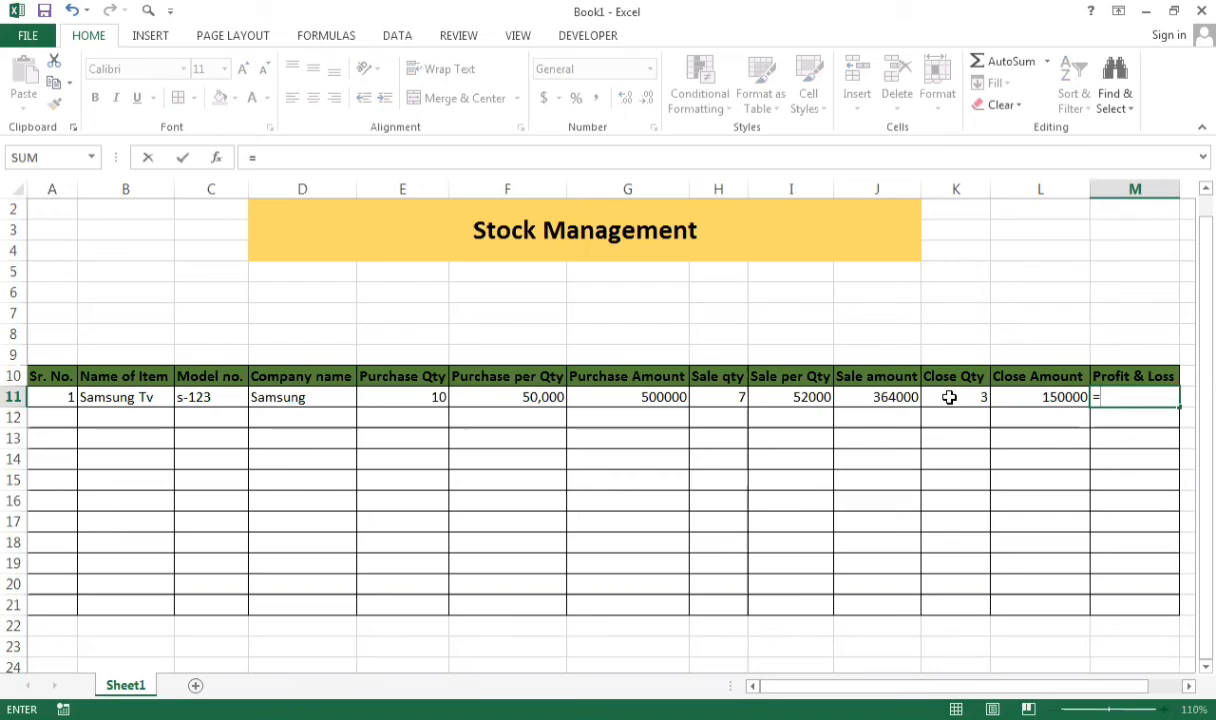
{"action": "left_click", "coordinate": [1029, 396]}
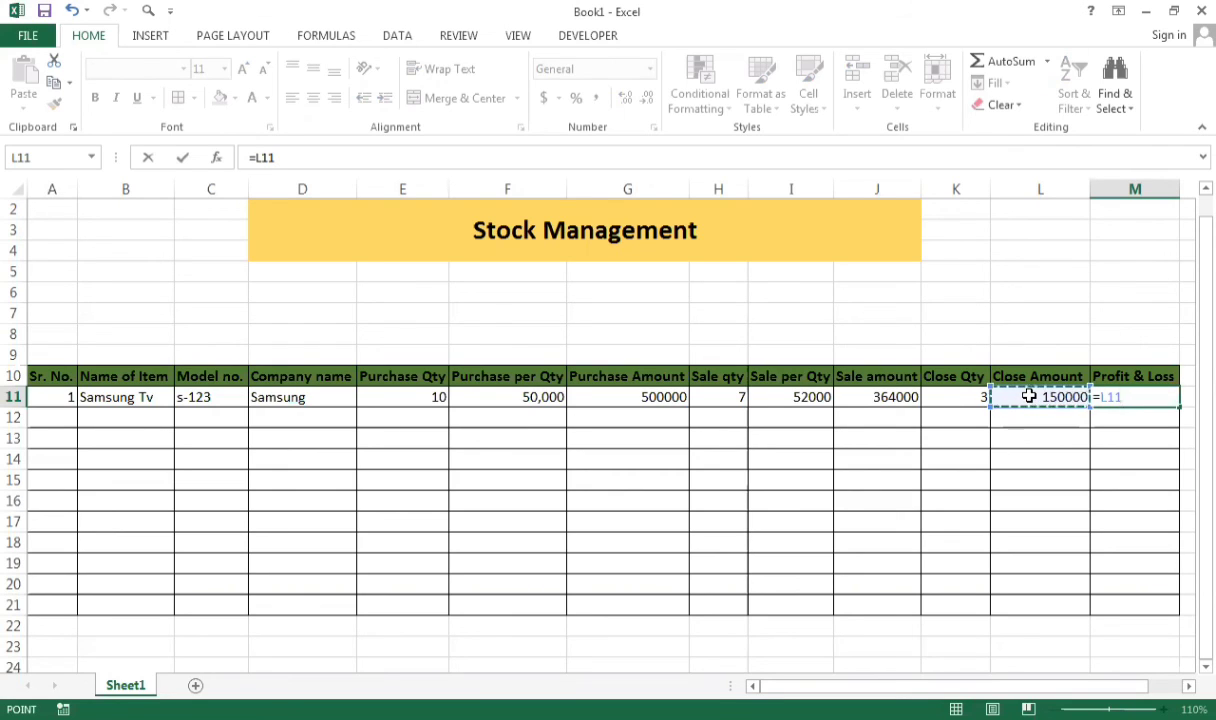
{"action": "type", "text": "+"}
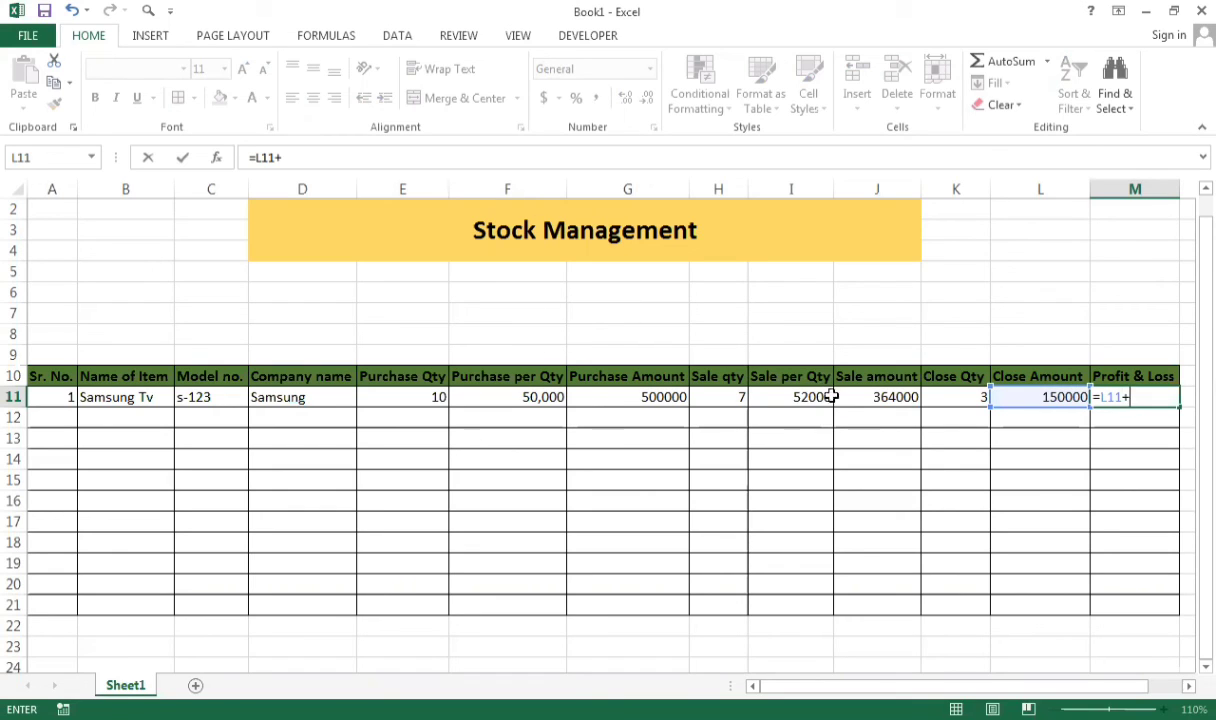
{"action": "left_click", "coordinate": [882, 399]}
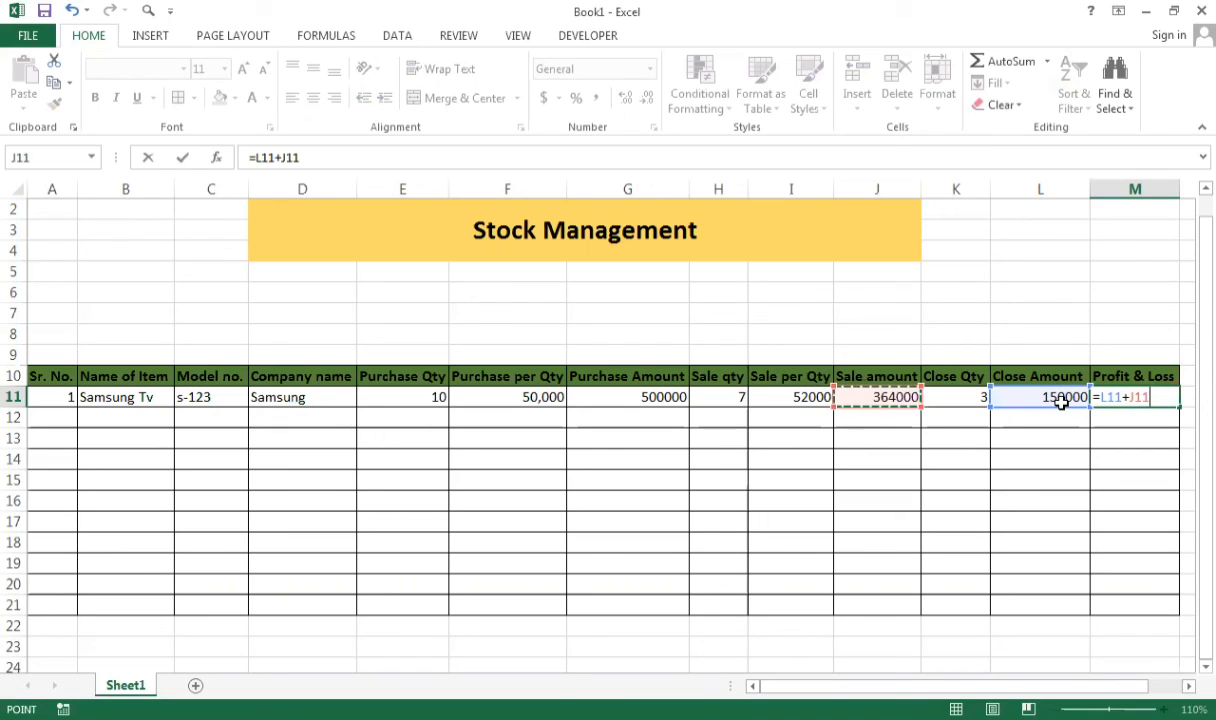
{"action": "type", "text": "-"}
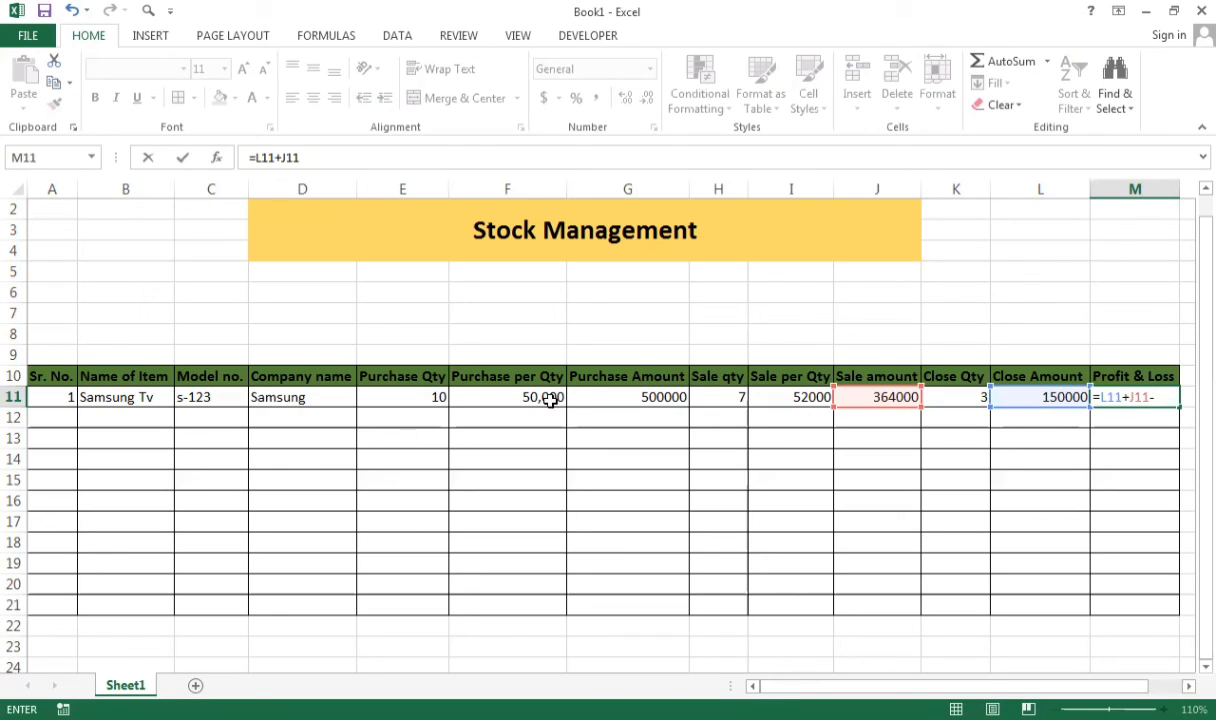
{"action": "left_click", "coordinate": [616, 402]}
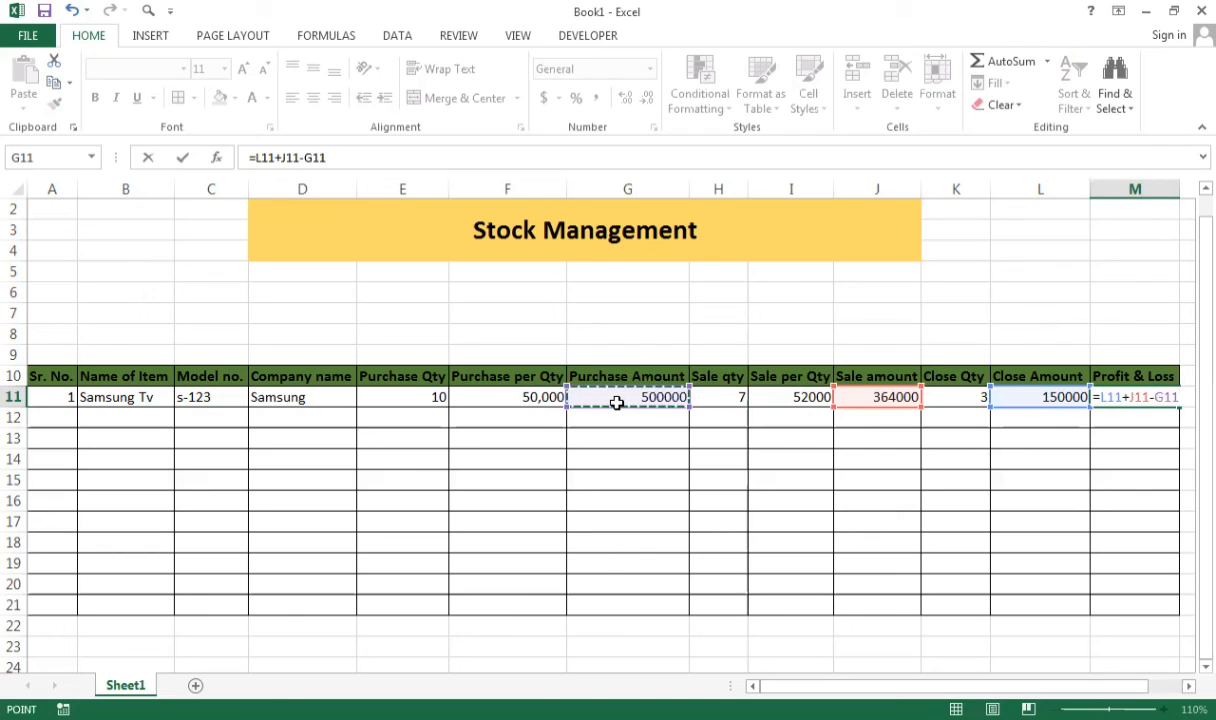
{"action": "key", "text": "Return"}
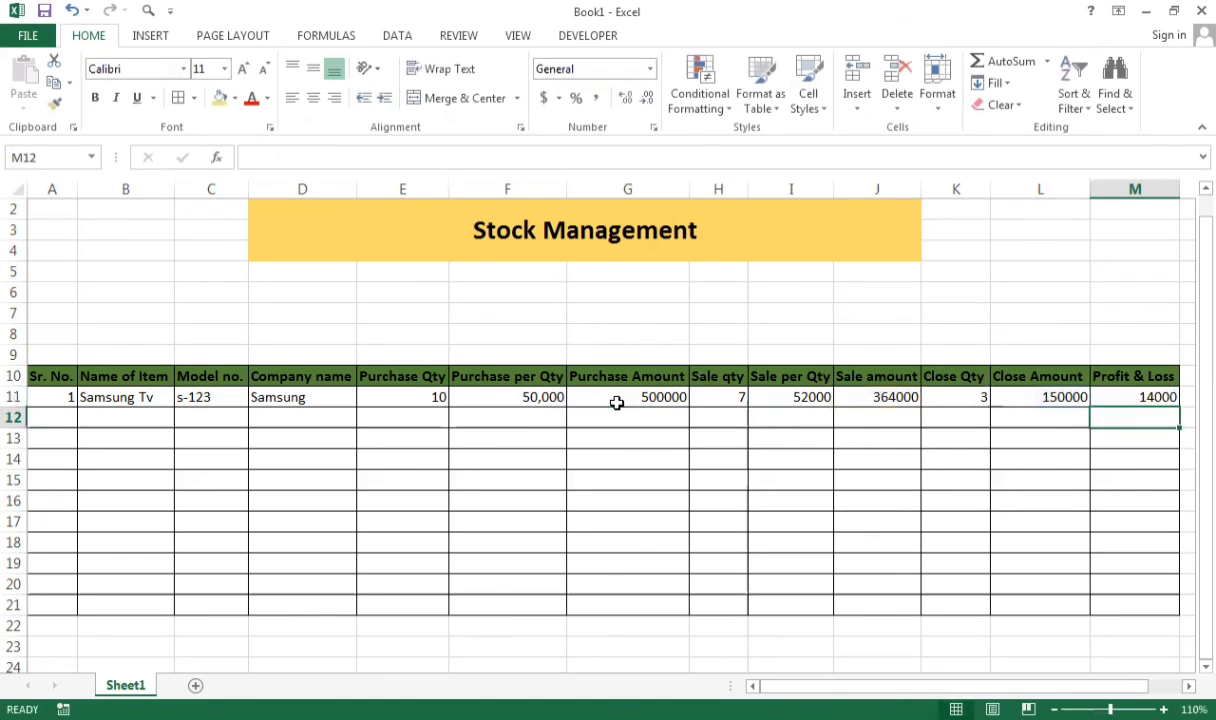
{"action": "left_click", "coordinate": [1156, 397]}
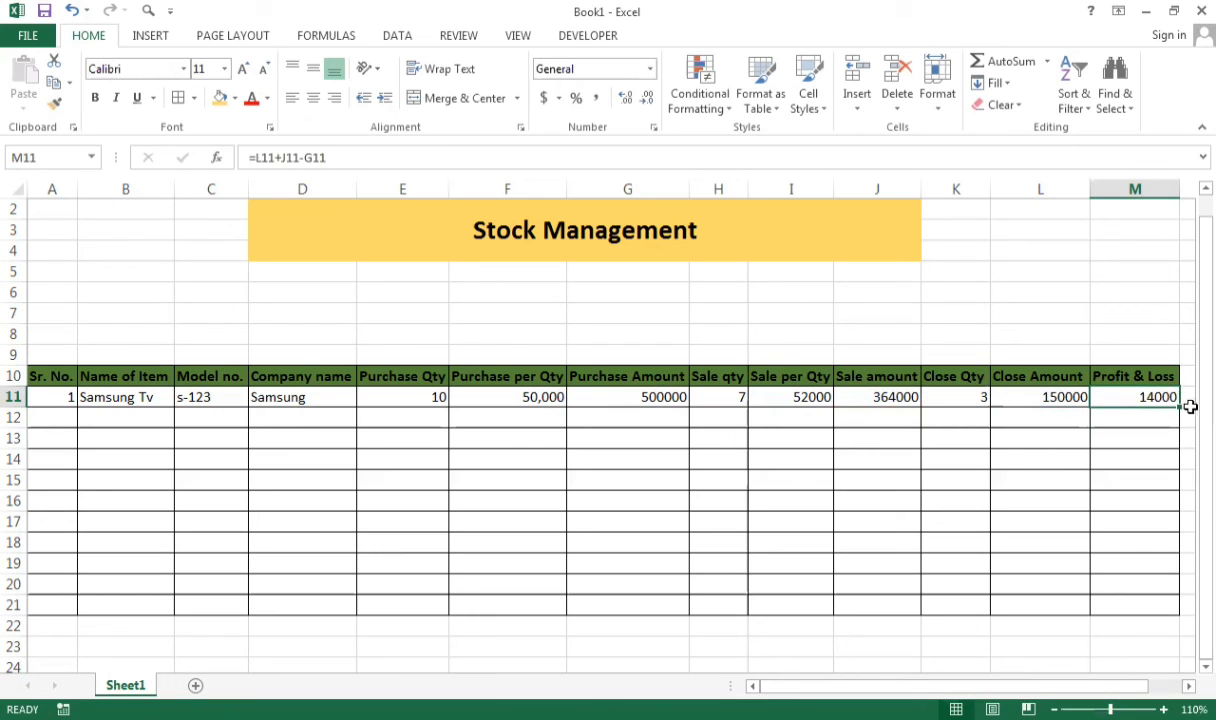